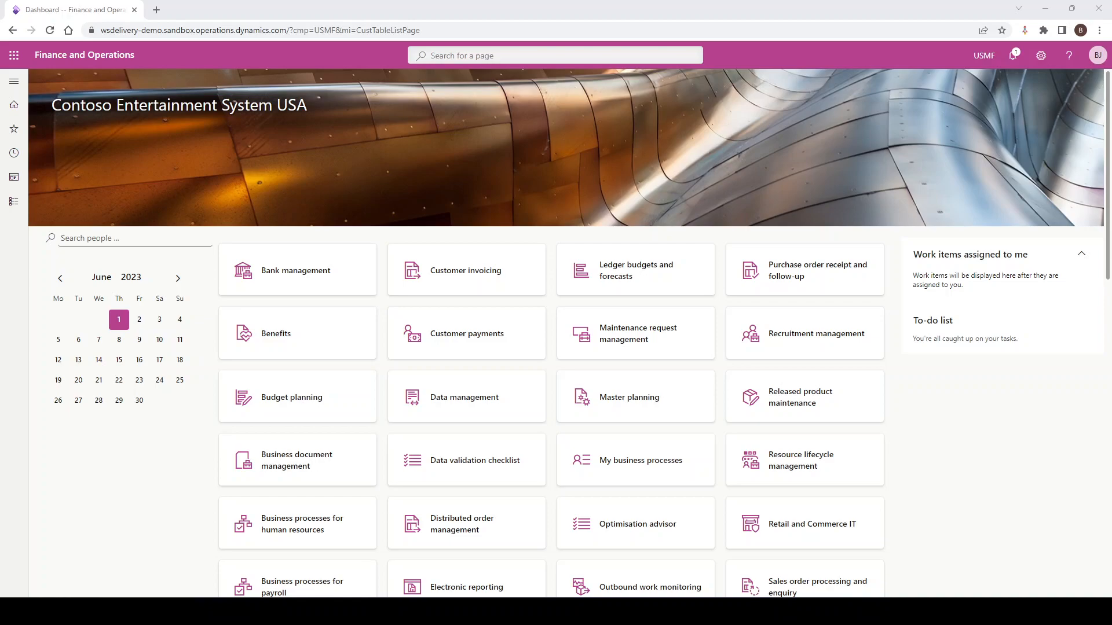
# Step: Open the All customers list in the Accounts receivable module
pyautogui.click(14, 81)
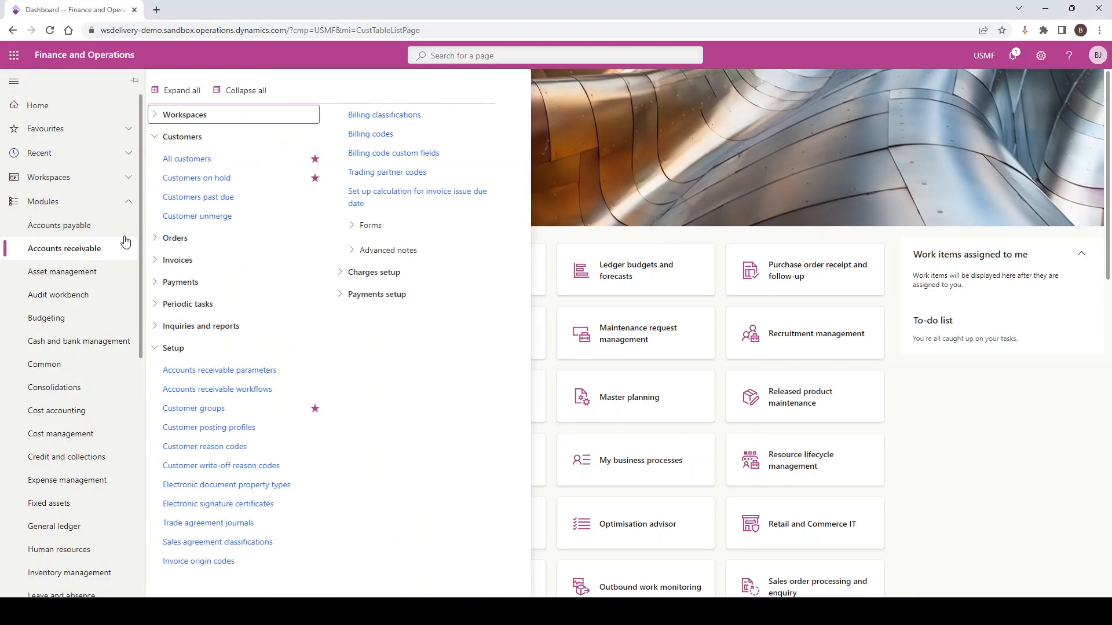
pyautogui.click(175, 158)
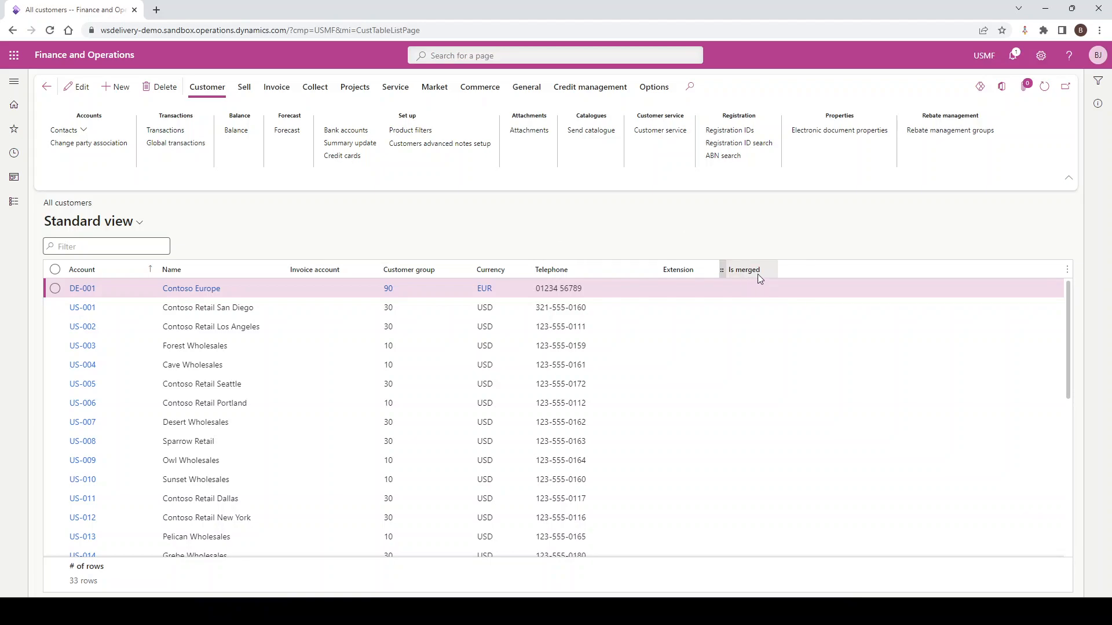
# Step: Start inserting columns into the customer grid, filter the available fields by "hold" and select Invoicing and delivery on hold
pyautogui.rightClick(796, 270)
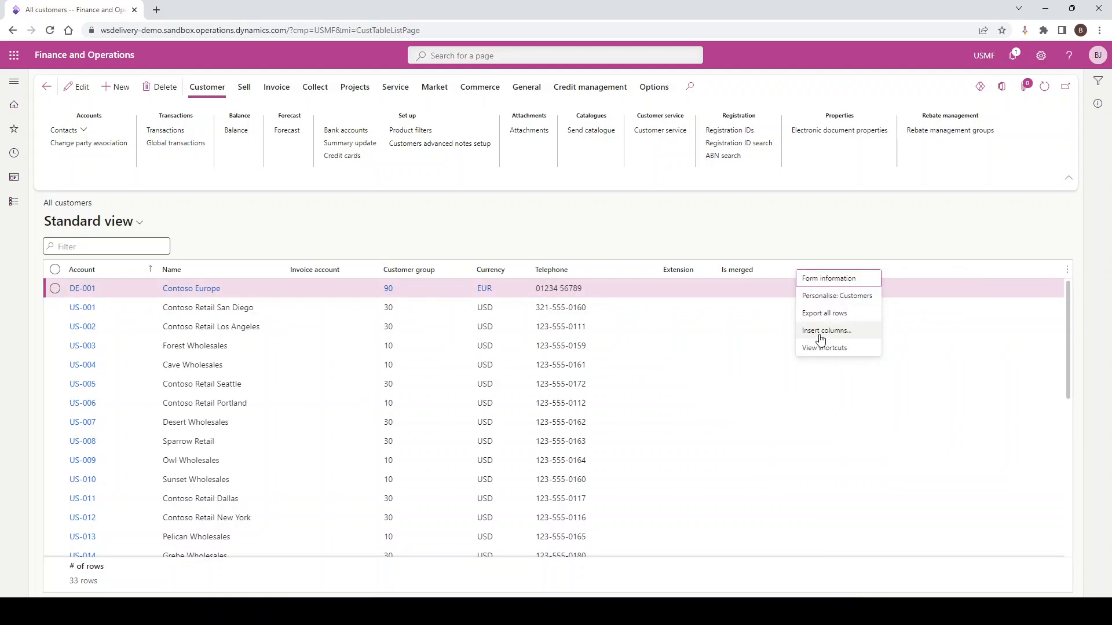
pyautogui.click(890, 238)
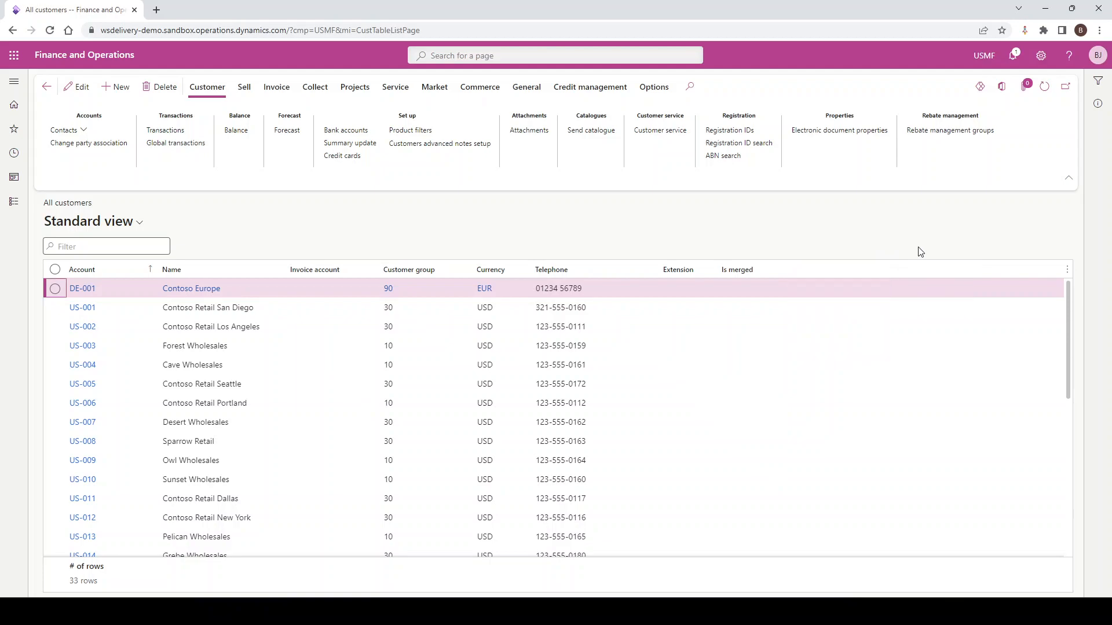
pyautogui.click(1067, 273)
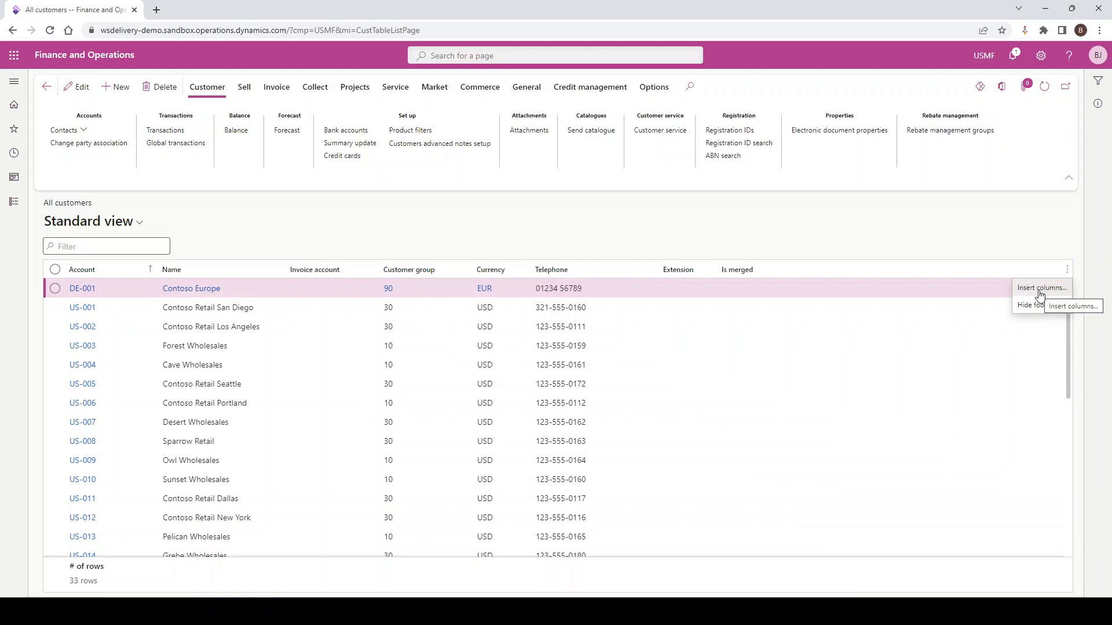
pyautogui.rightClick(807, 274)
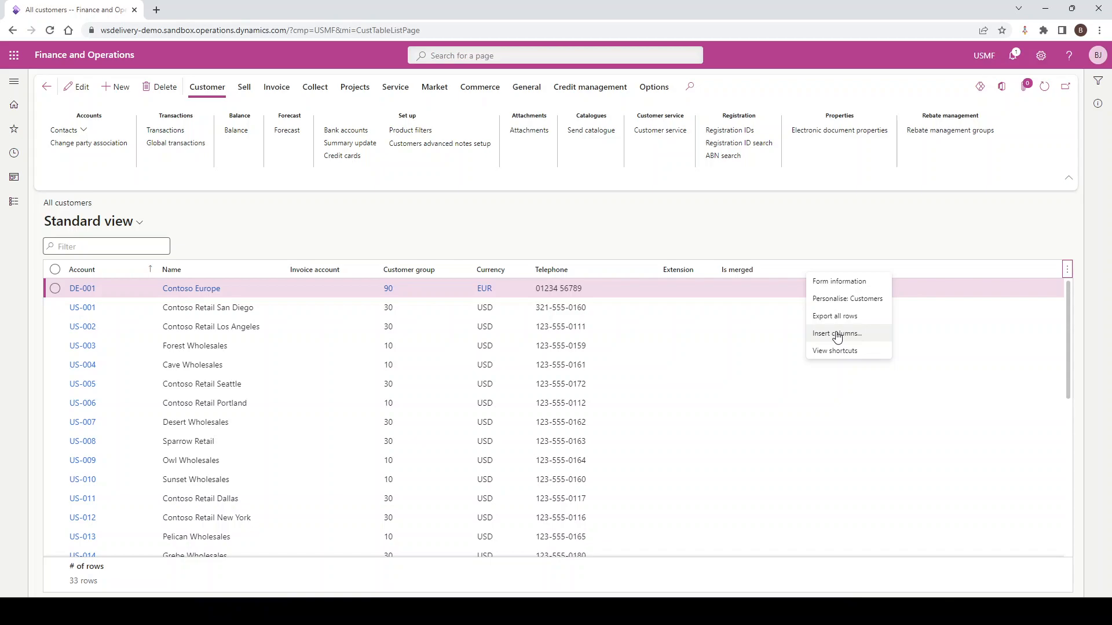
pyautogui.click(837, 335)
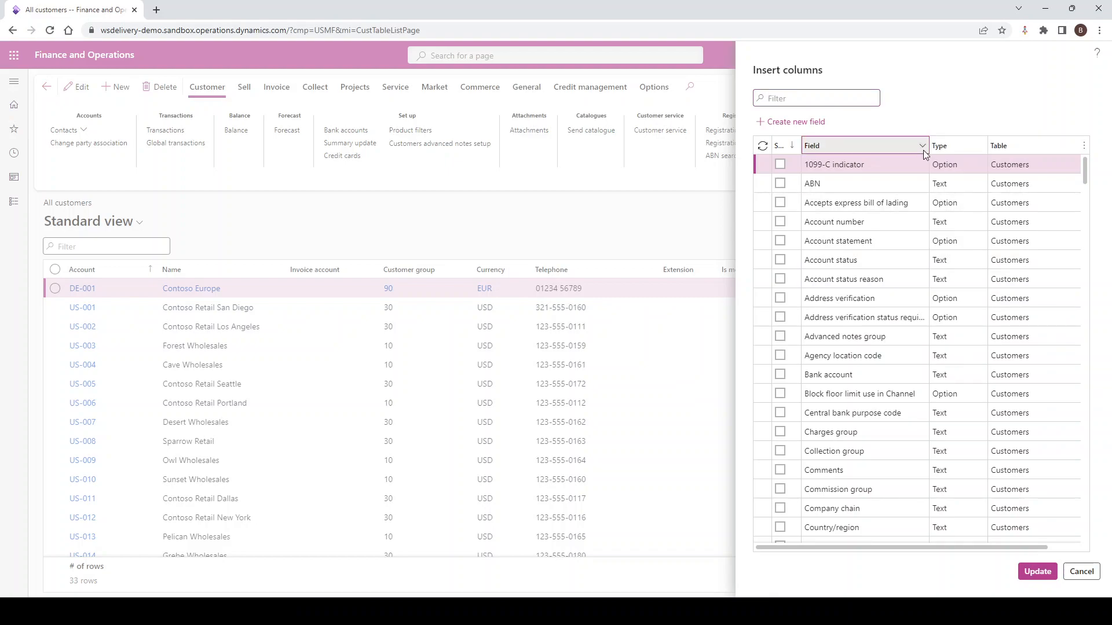
pyautogui.click(923, 150)
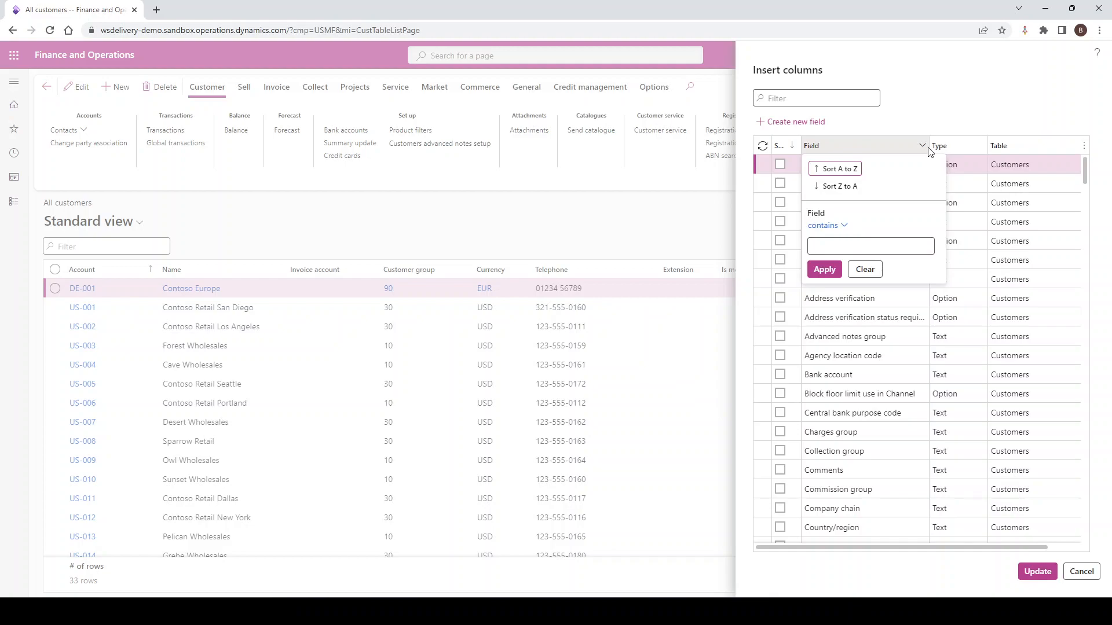
pyautogui.click(825, 247)
pyautogui.write('hold')
pyautogui.press('Return')
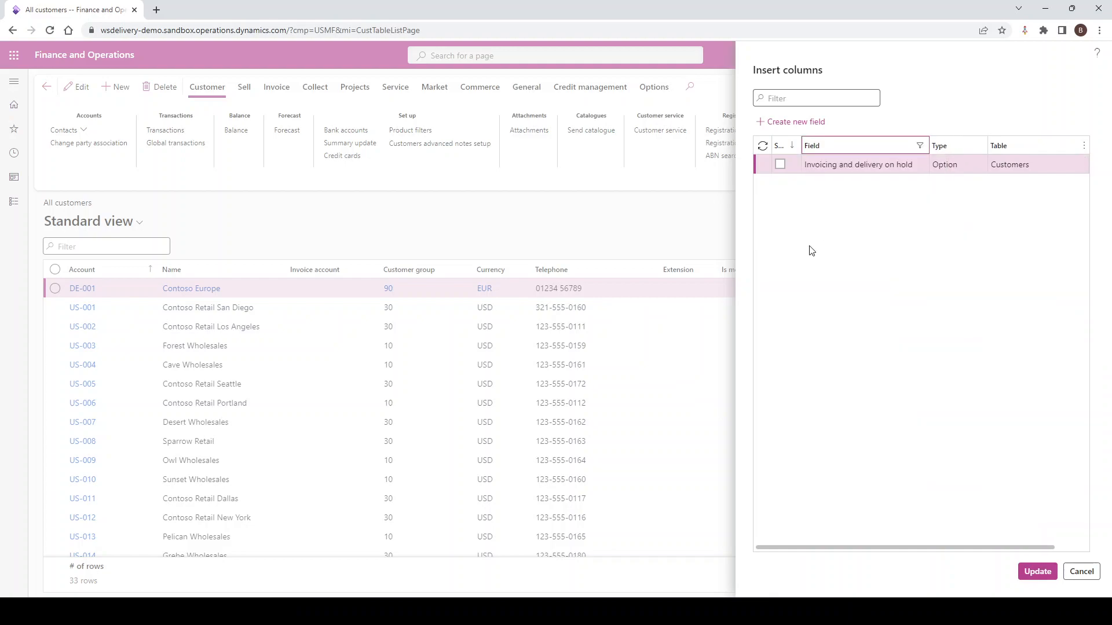
pyautogui.click(780, 164)
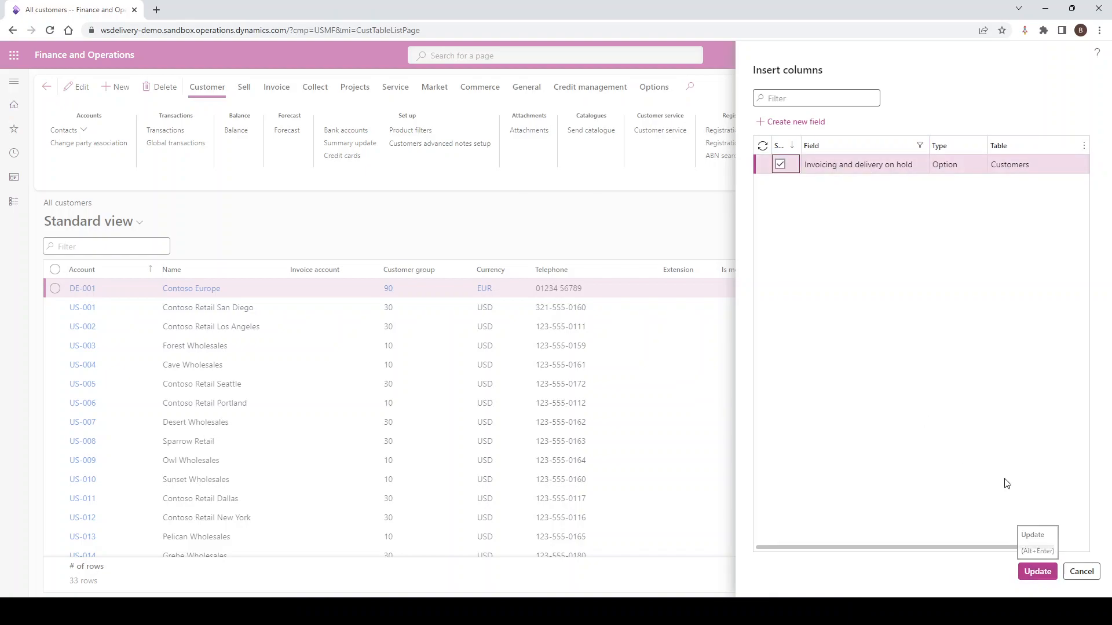
# Step: Filter the available fields by "credit", select Credit limit and insert the selected columns into the customer grid
pyautogui.click(918, 150)
pyautogui.click(832, 248)
pyautogui.hotkey('ctrl', 'a')
pyautogui.write('credit')
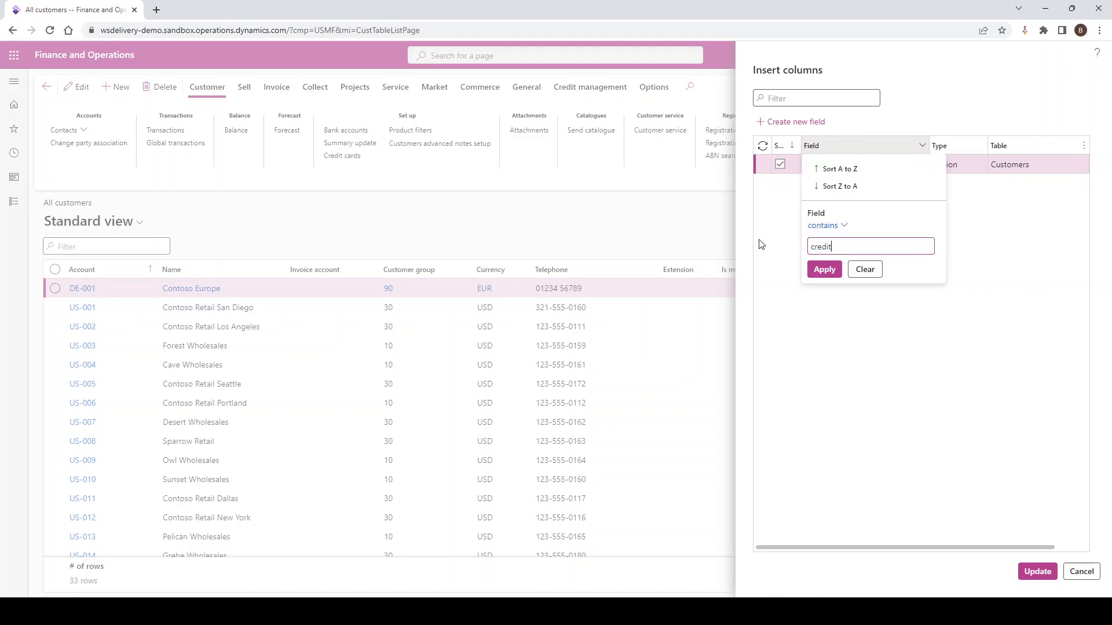
pyautogui.press('Return')
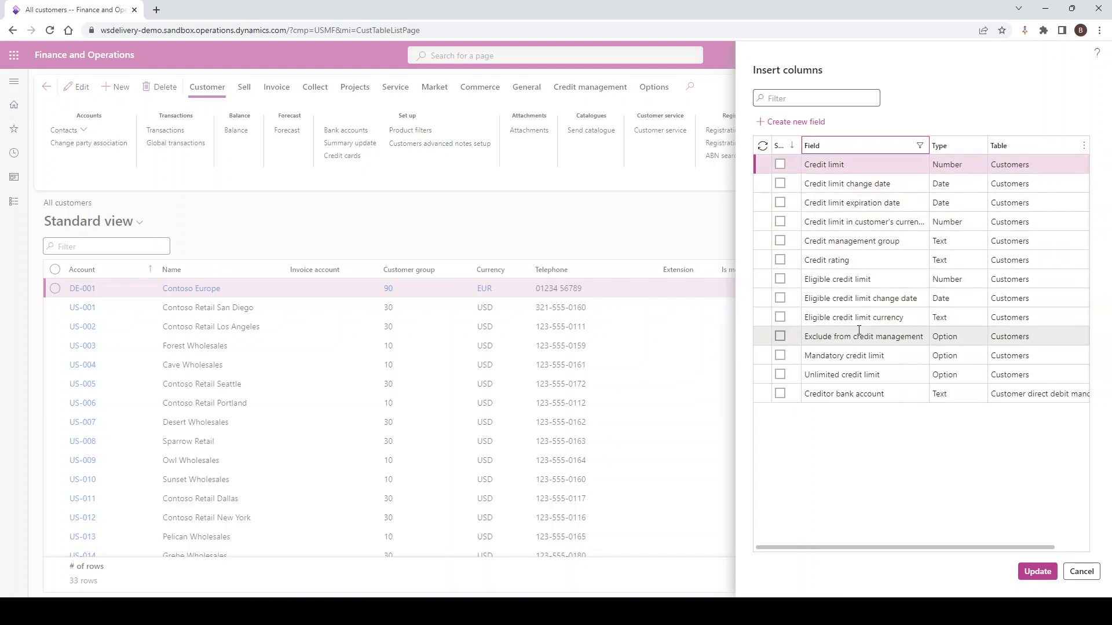
pyautogui.click(780, 165)
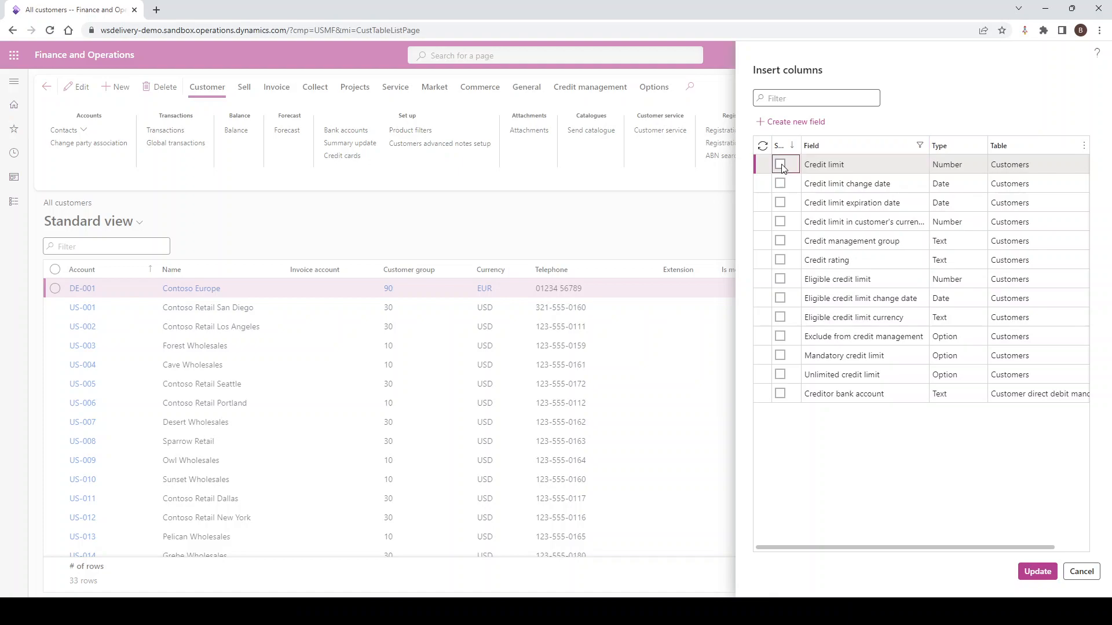
pyautogui.click(1032, 576)
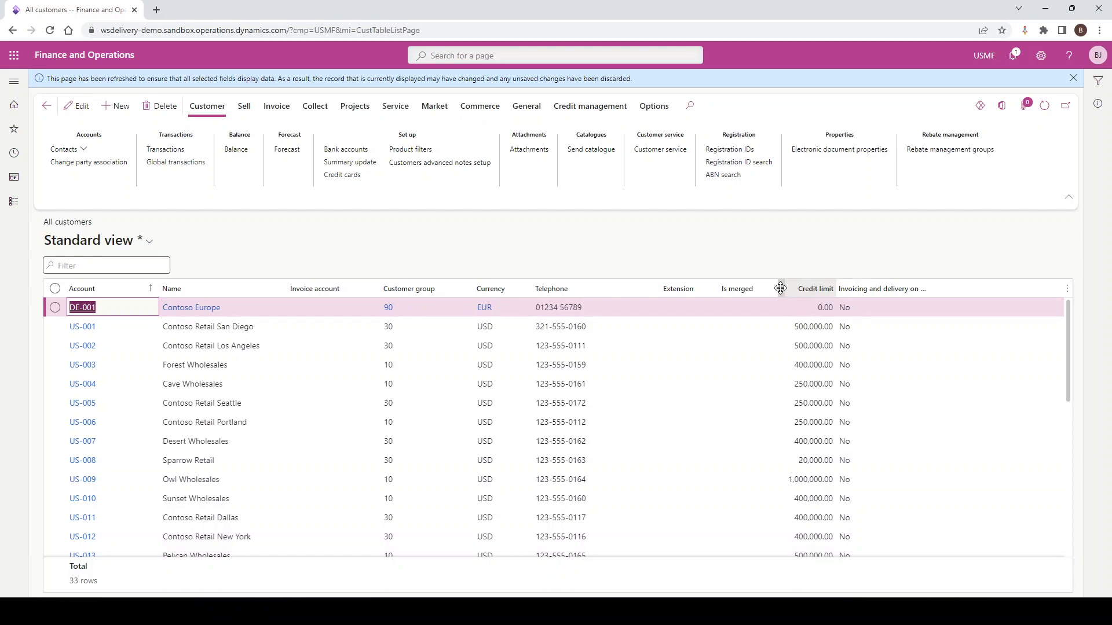
# Step: Move the Credit limit column before Customer group and the Invoicing and delivery on hold column directly after Name
pyautogui.moveTo(781, 288); pyautogui.dragTo(395, 289)
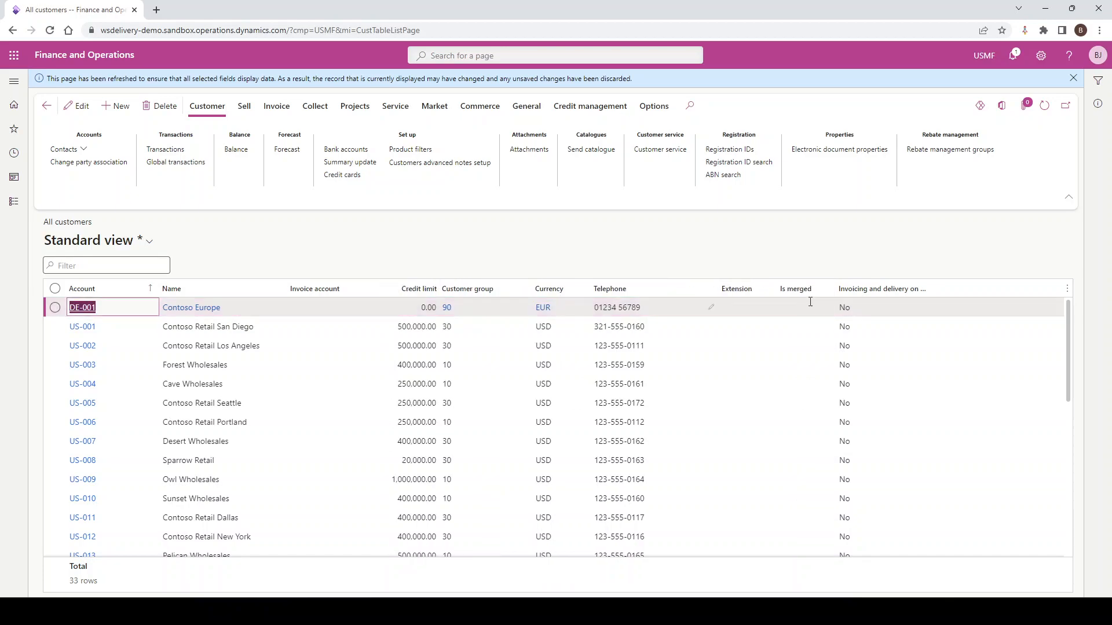
pyautogui.moveTo(843, 289); pyautogui.dragTo(297, 286)
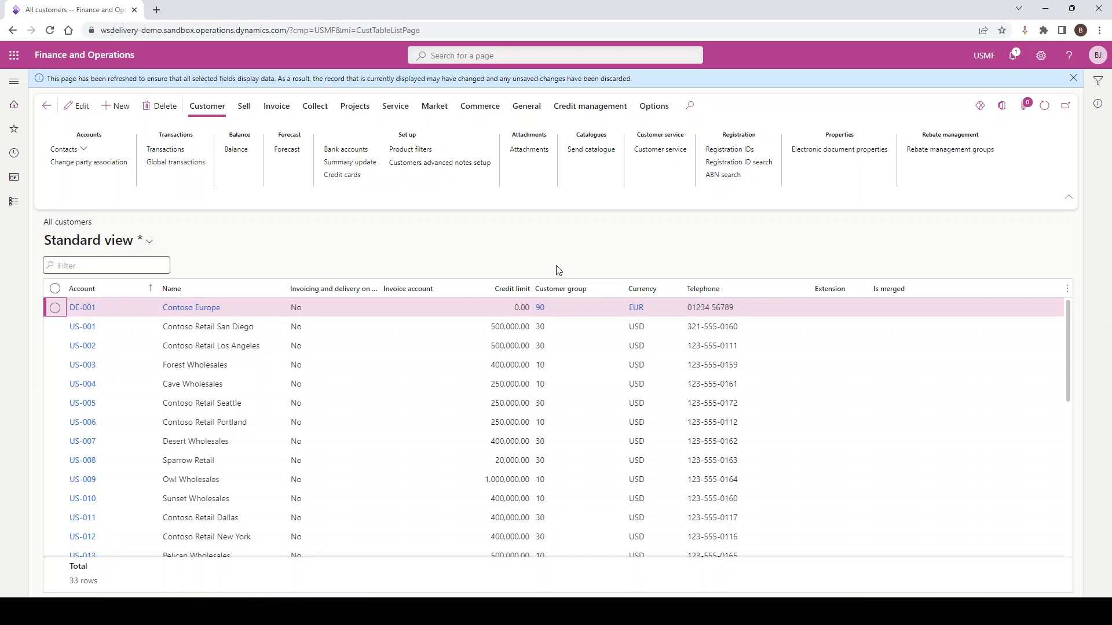
# Step: Hide the Invoice account, Extension and Is merged columns in the customer grid
pyautogui.rightClick(431, 289)
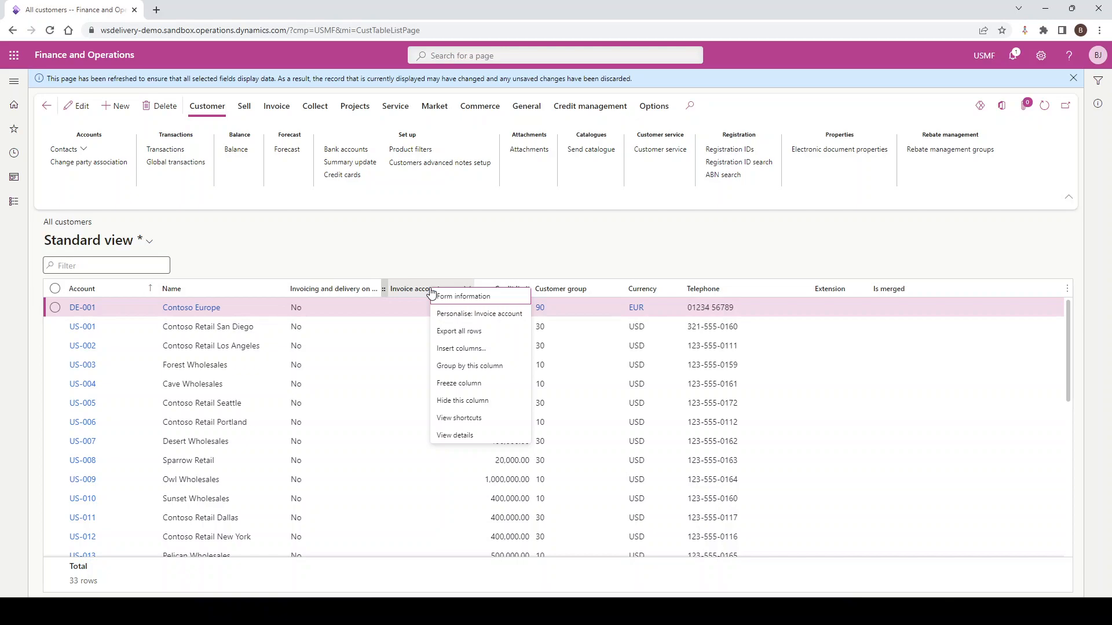
pyautogui.click(455, 402)
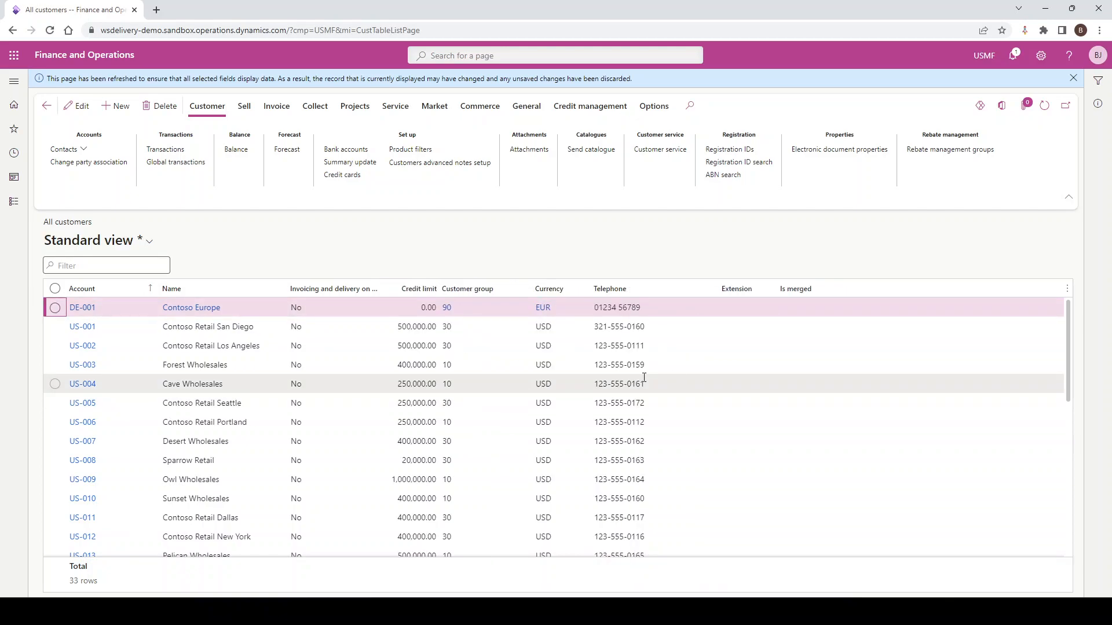
pyautogui.rightClick(740, 295)
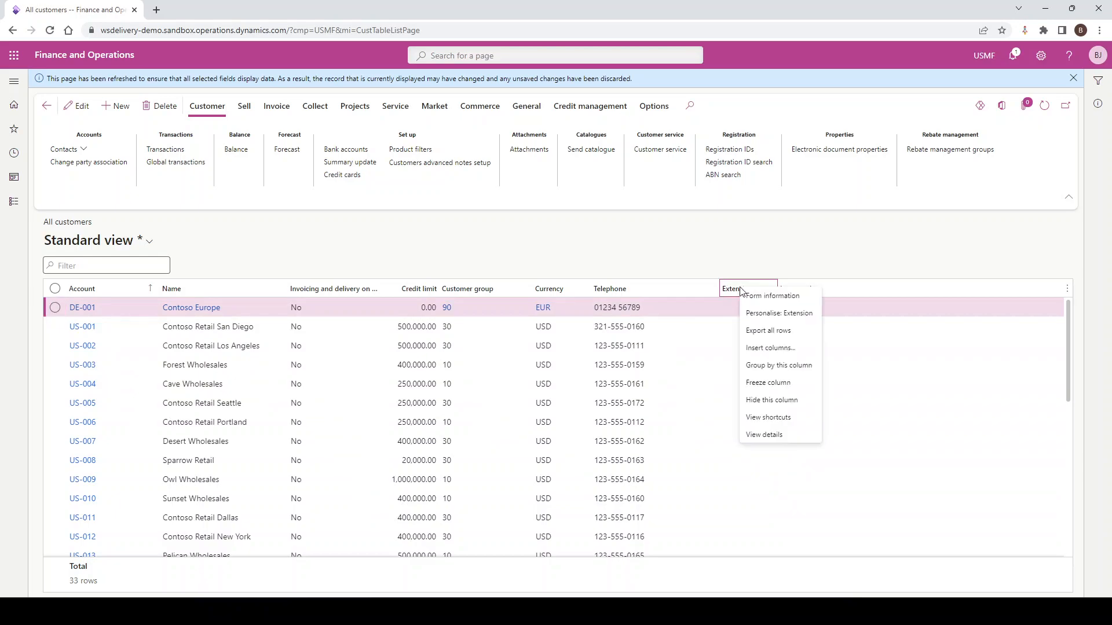
pyautogui.click(772, 399)
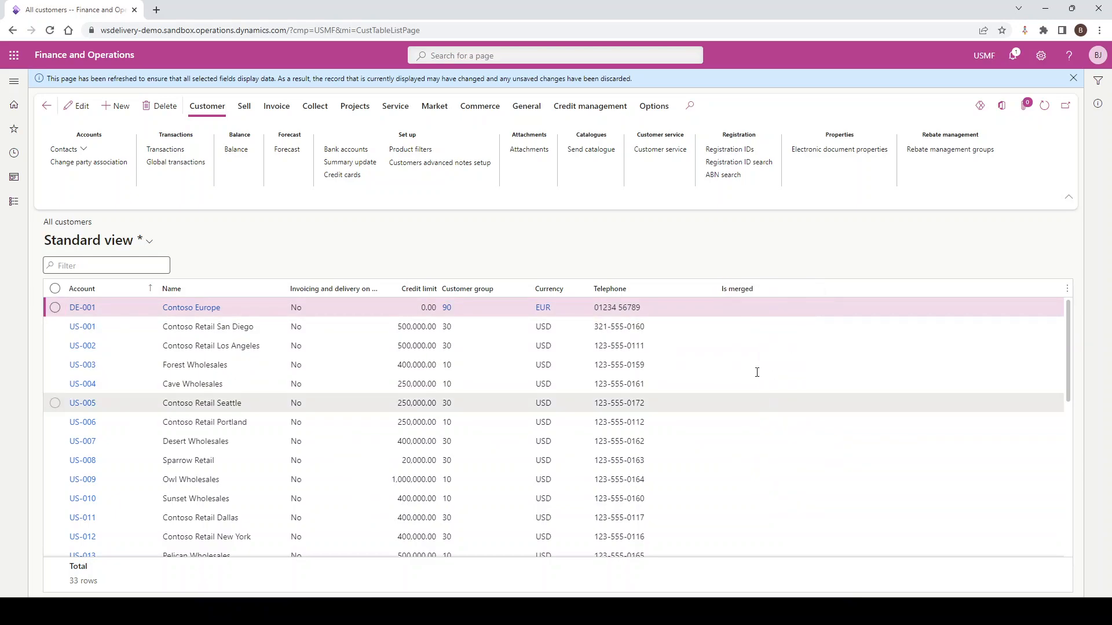
pyautogui.rightClick(752, 289)
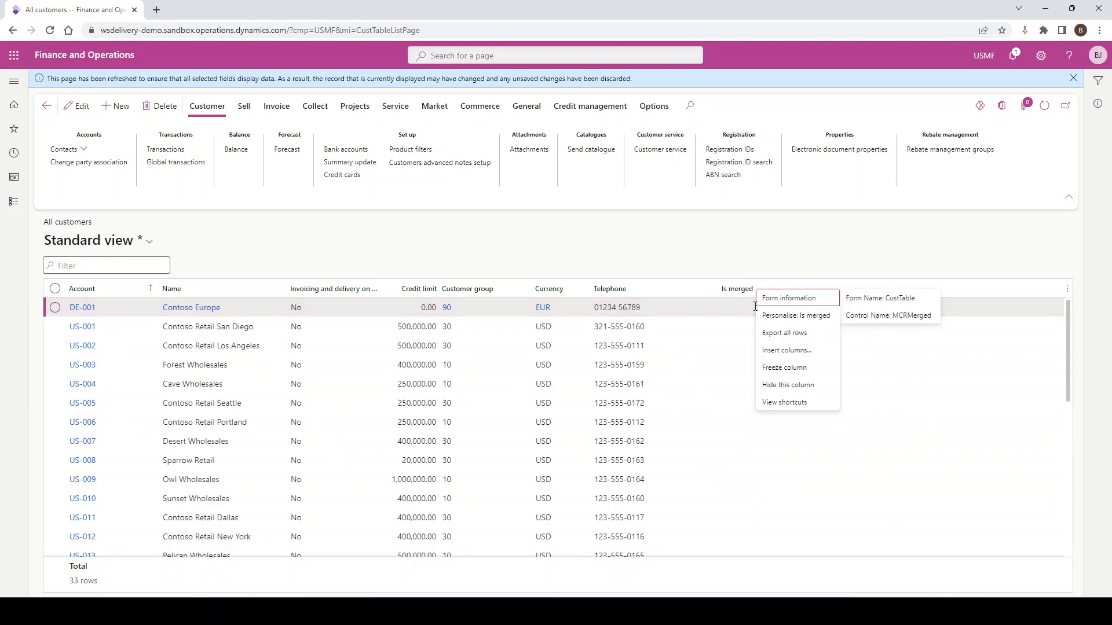
pyautogui.click(772, 386)
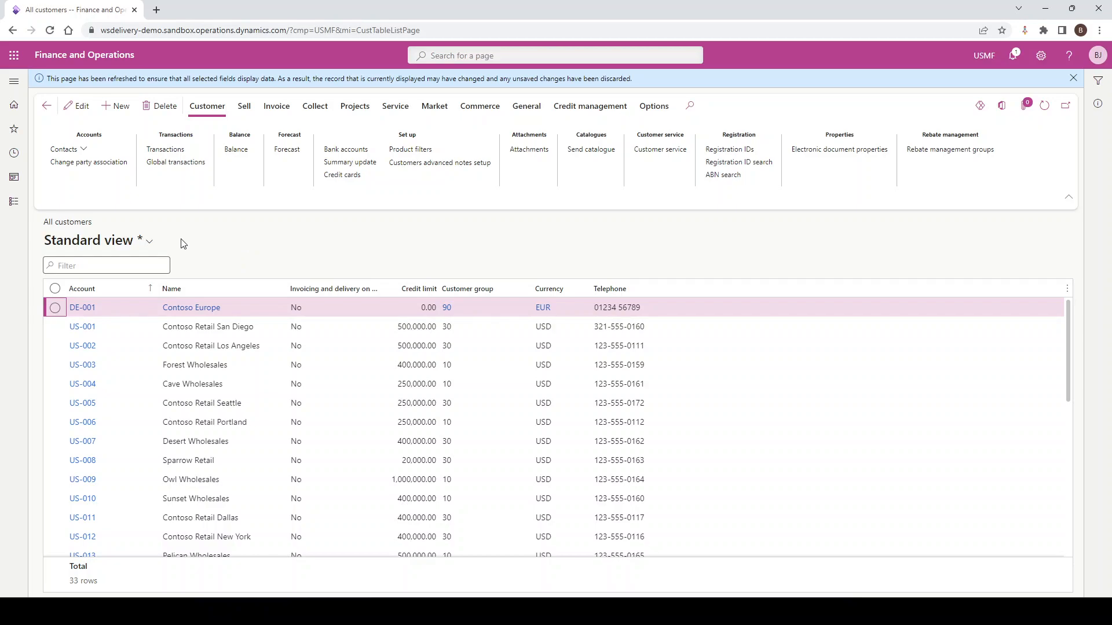
# Step: Save the customised customer list as a new view named "Credit Limit and Hold Status"
pyautogui.click(151, 243)
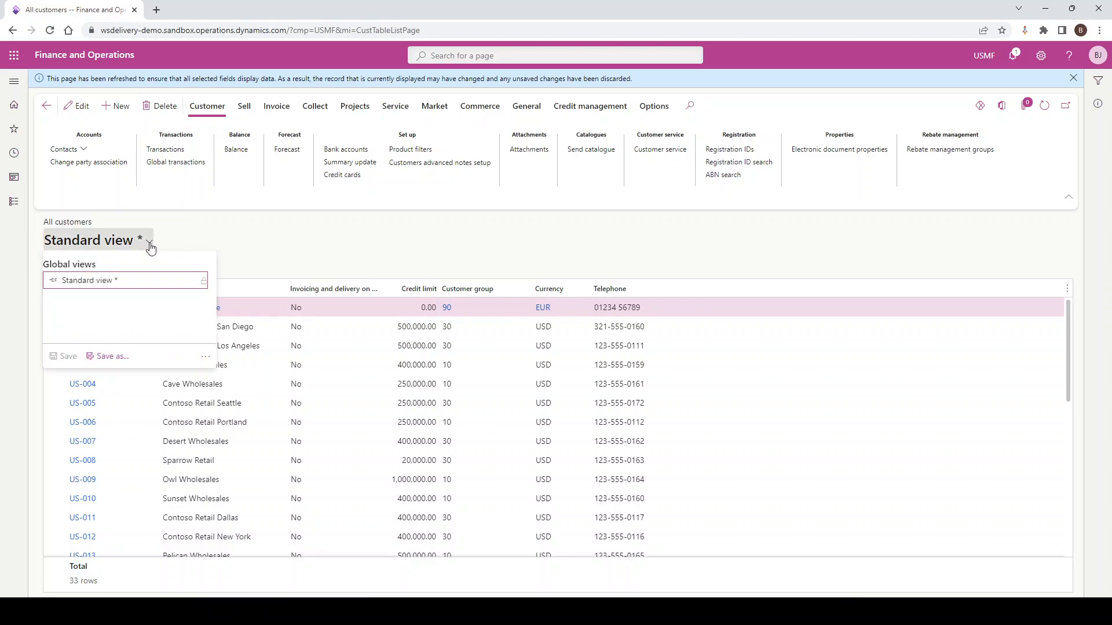
pyautogui.click(115, 359)
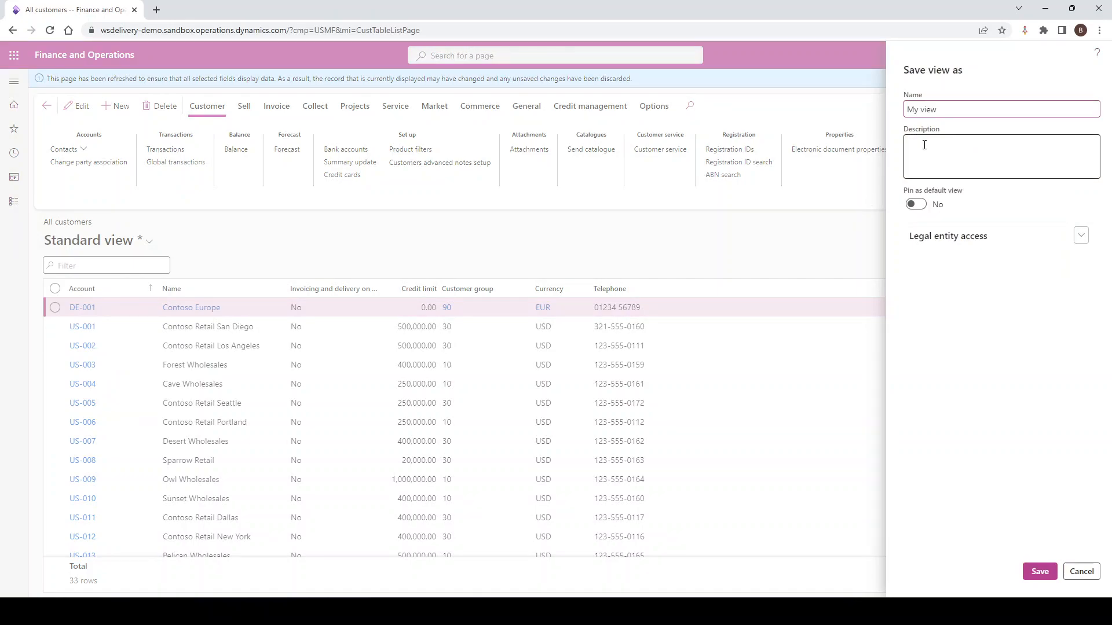
pyautogui.moveTo(950, 109); pyautogui.dragTo(903, 110)
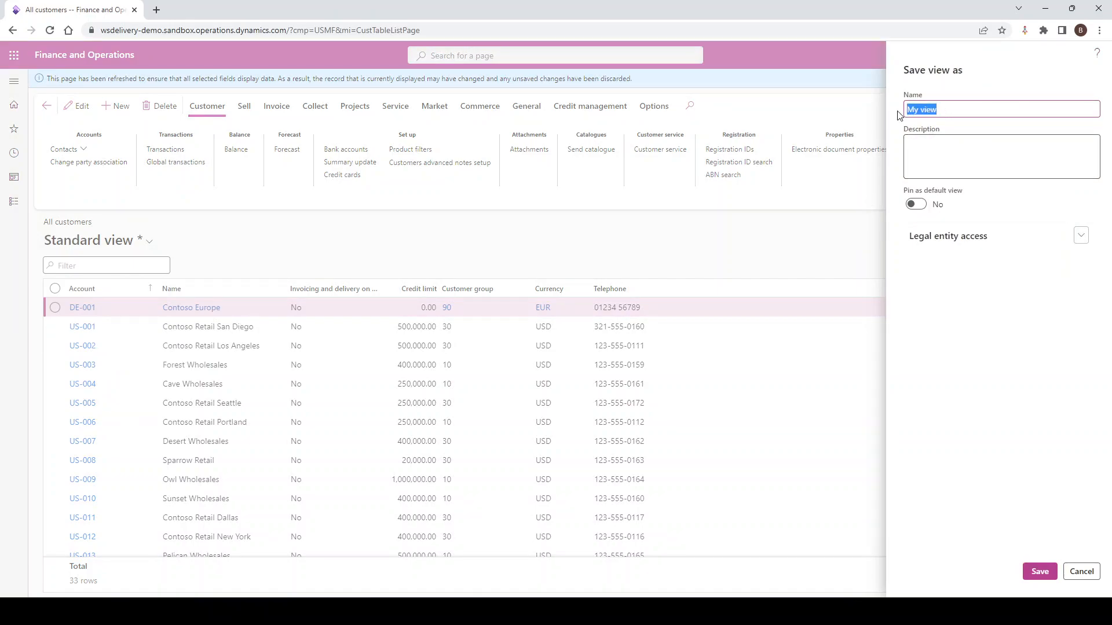
pyautogui.write('Credit Limit and Hold Status')
pyautogui.click(1040, 573)
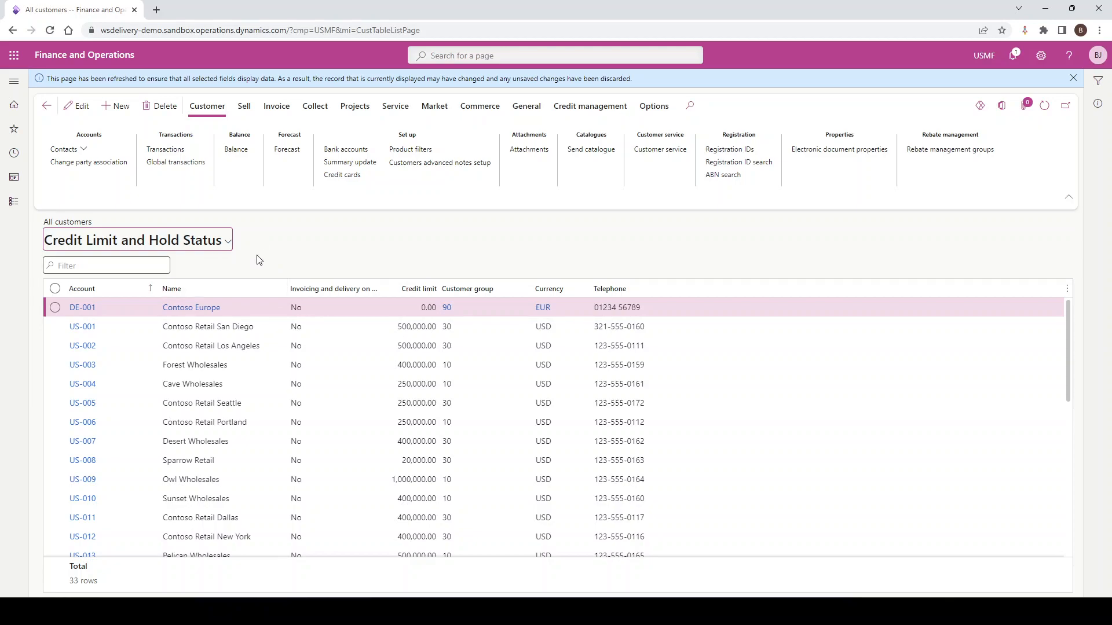
# Step: Compare the saved views by switching to Standard view and back to Credit Limit and Hold Status
pyautogui.click(224, 243)
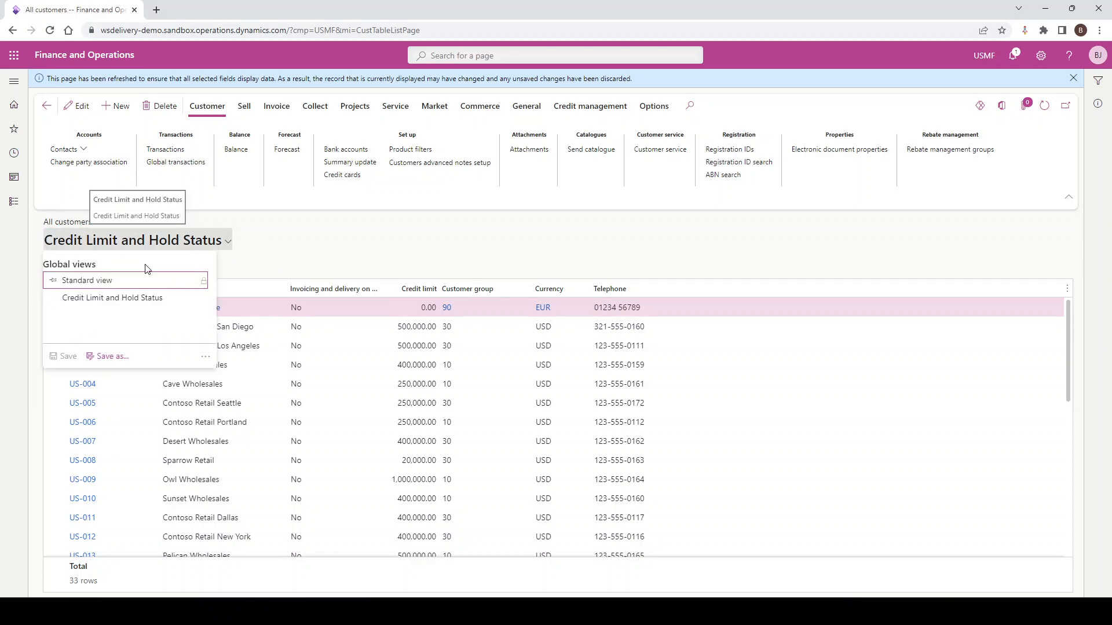
pyautogui.click(99, 283)
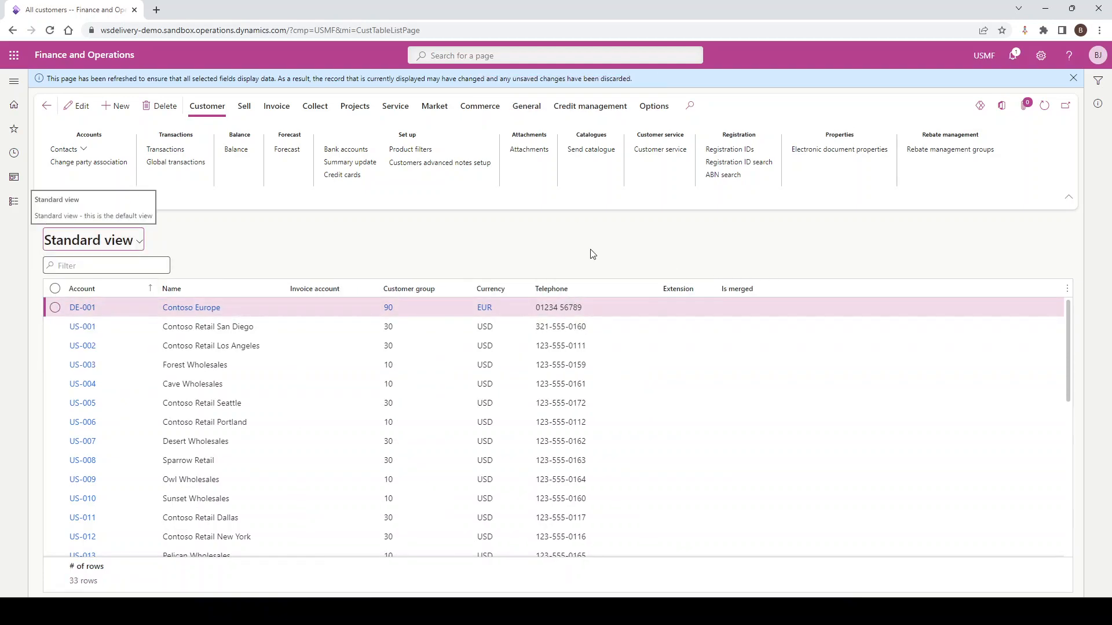
pyautogui.click(139, 244)
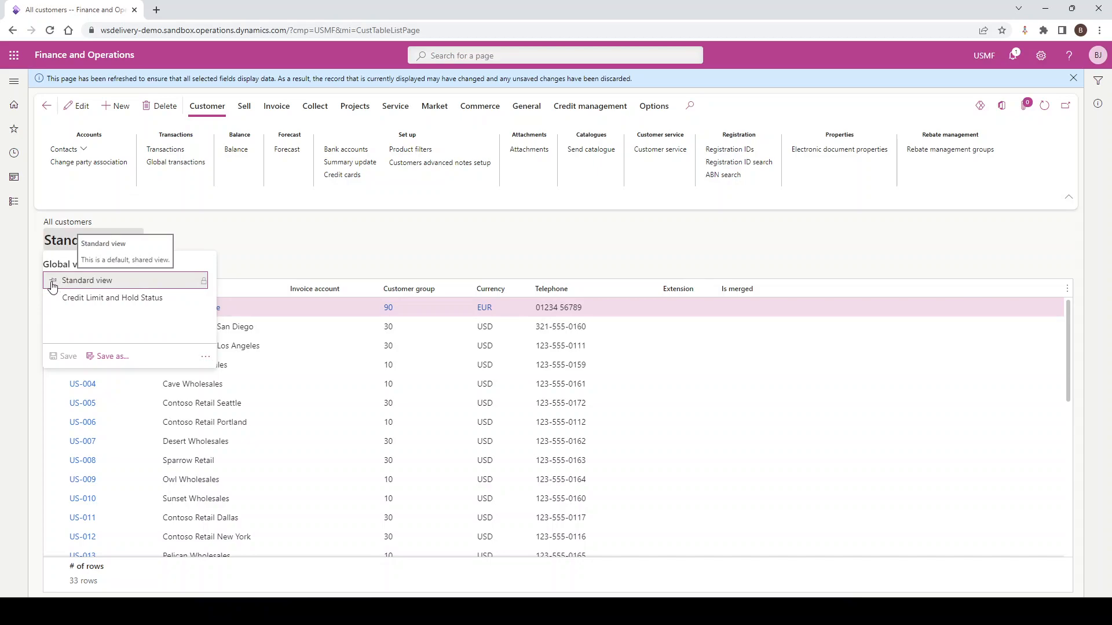
pyautogui.click(123, 303)
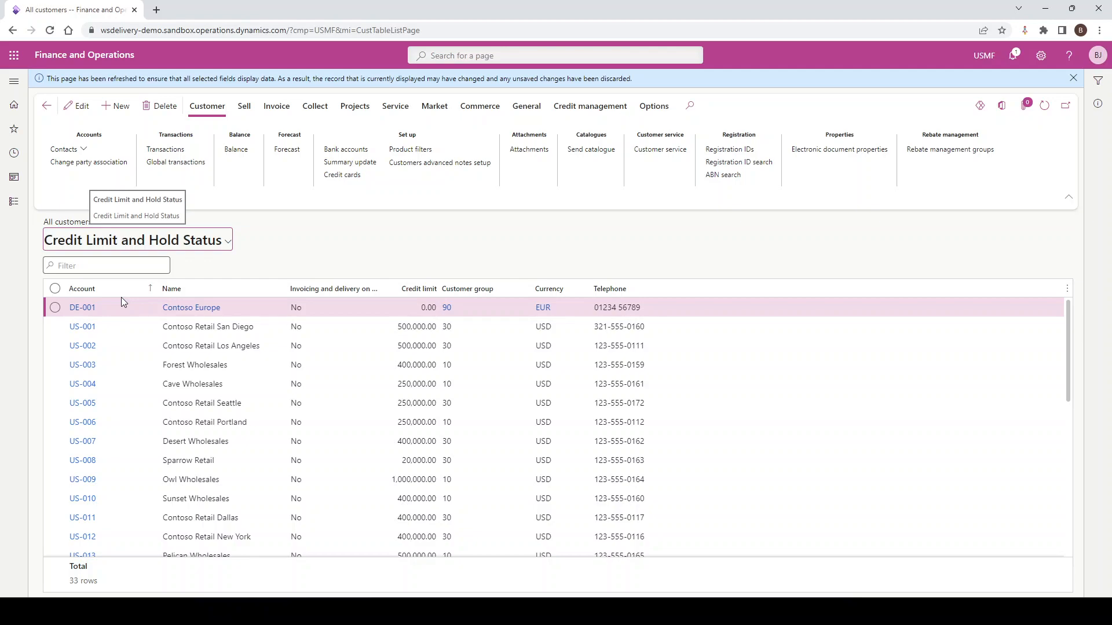
# Step: Open the Contoso Retail San Diego customer record and look through its detail sections
pyautogui.click(90, 329)
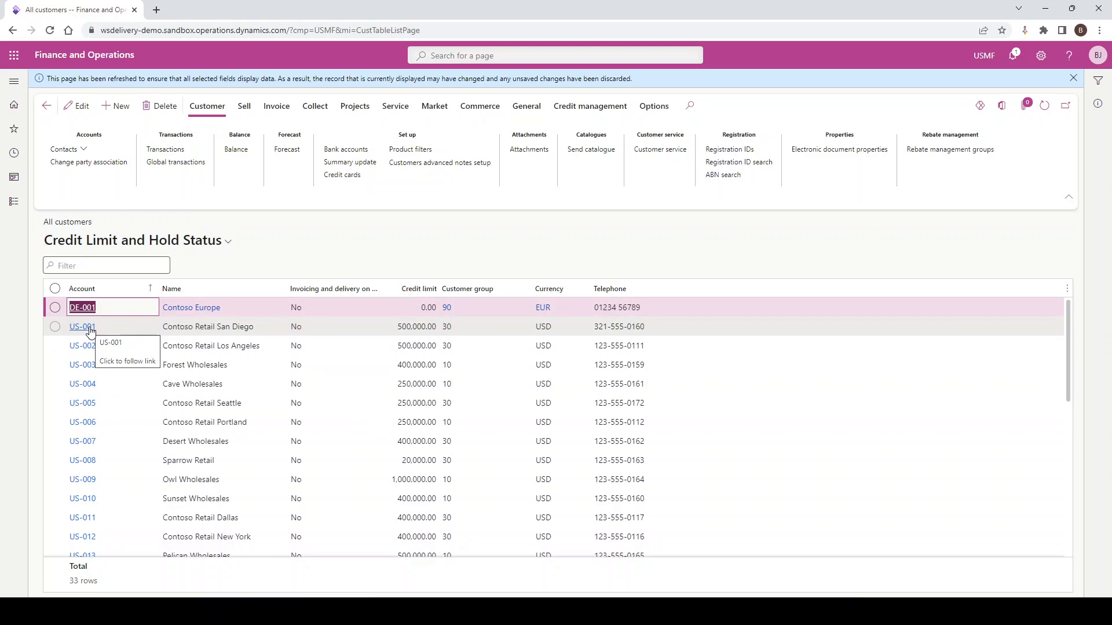
pyautogui.press('Down')
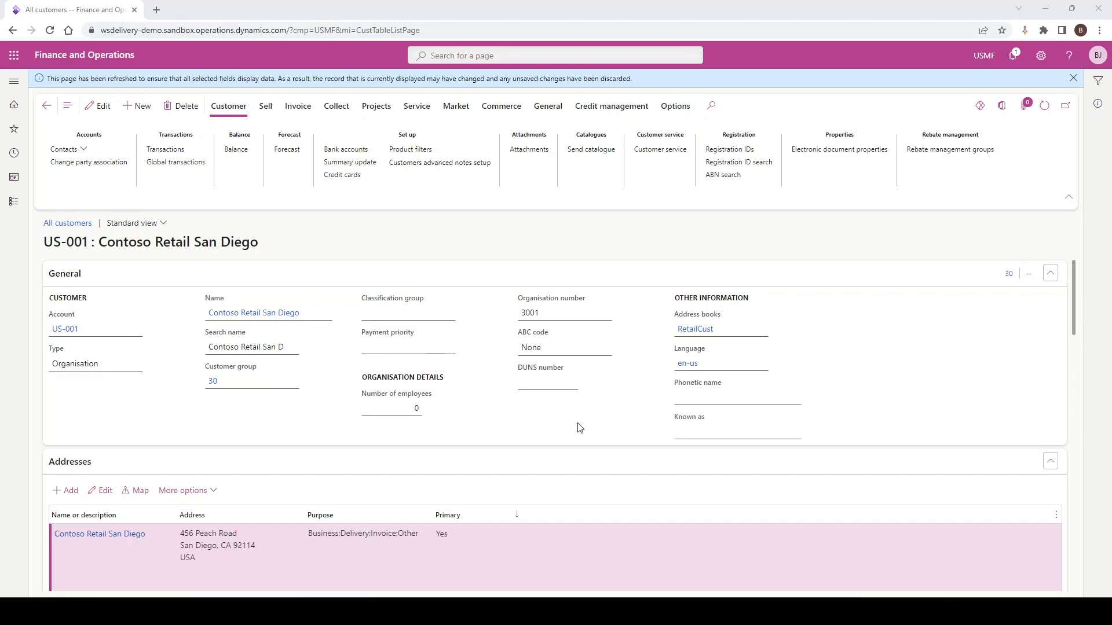
pyautogui.scroll(-10, 580, 429)
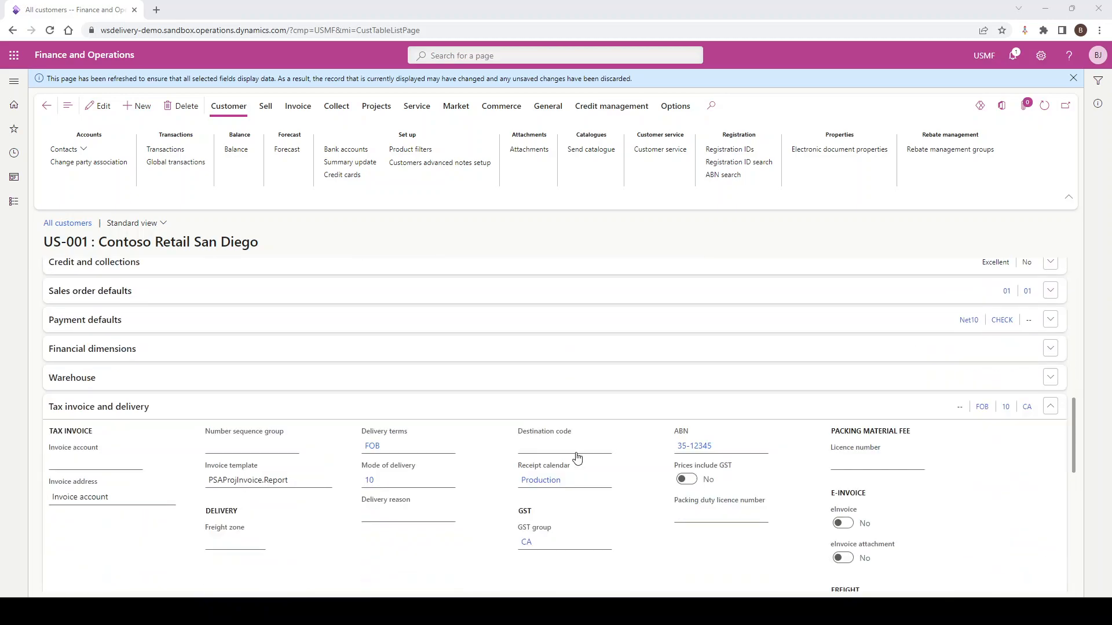
pyautogui.scroll(10, 623, 408)
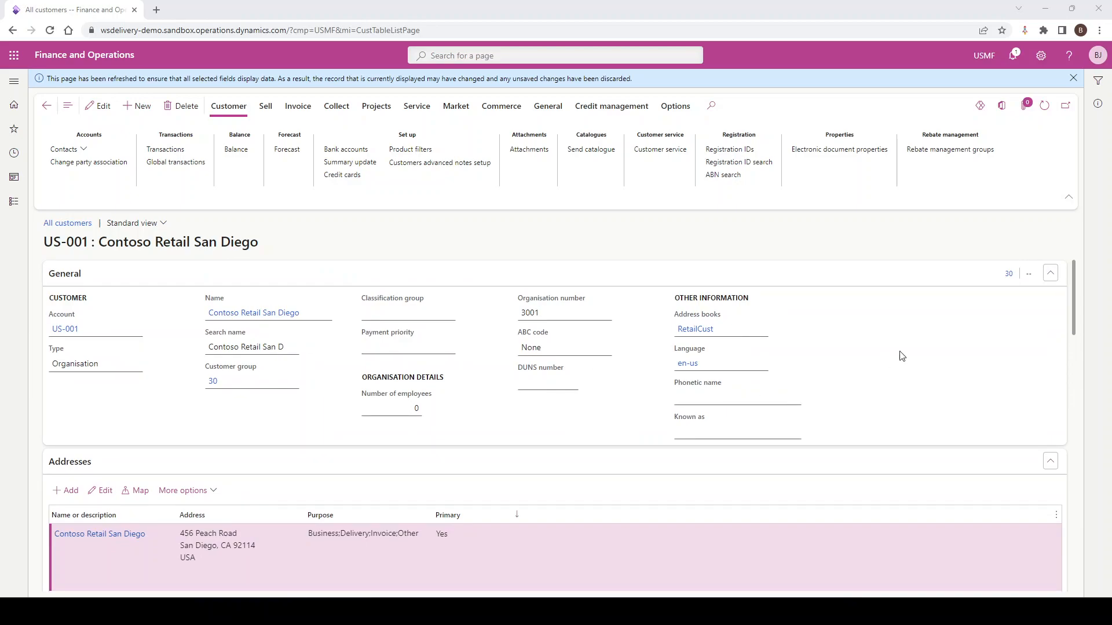
# Step: Start adding fields to the customer record's General section and select the Invoicing and delivery on hold field
pyautogui.rightClick(877, 317)
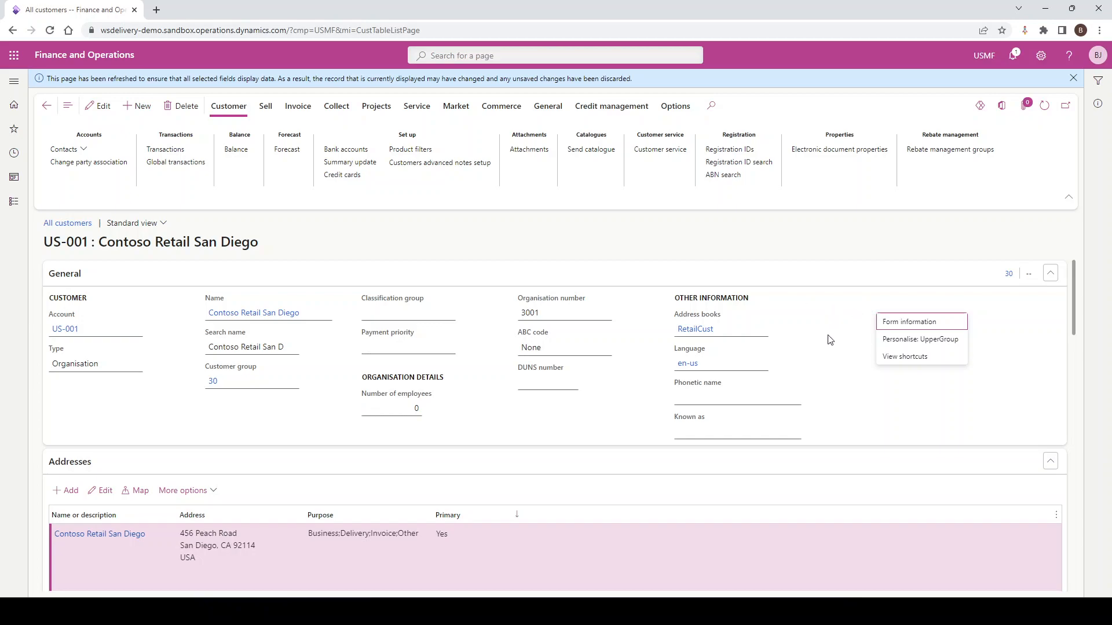
pyautogui.click(898, 342)
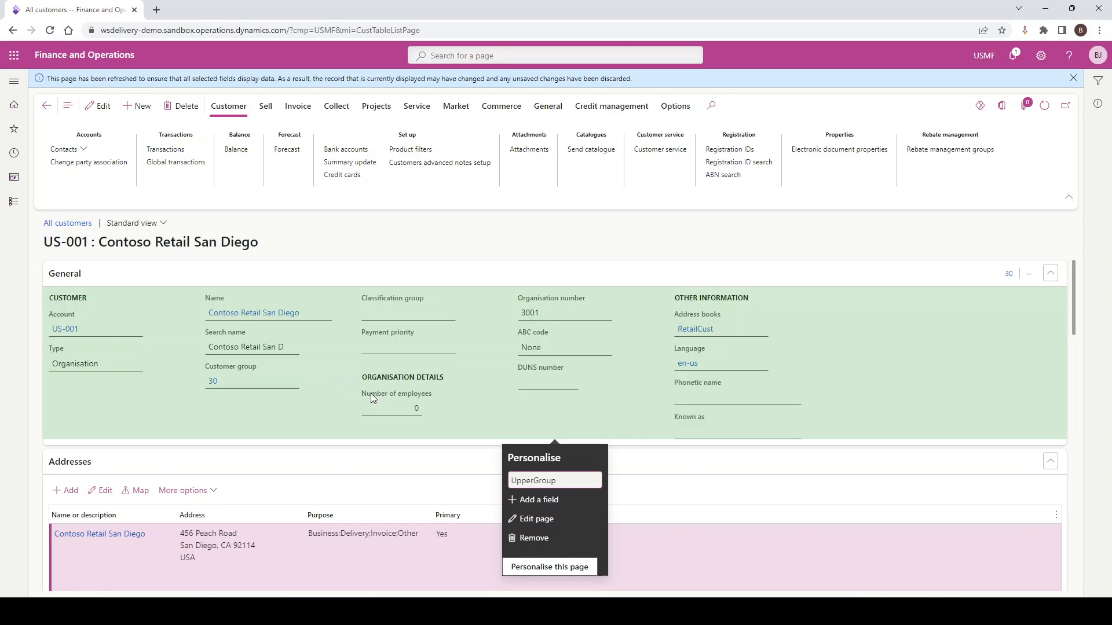
pyautogui.click(531, 504)
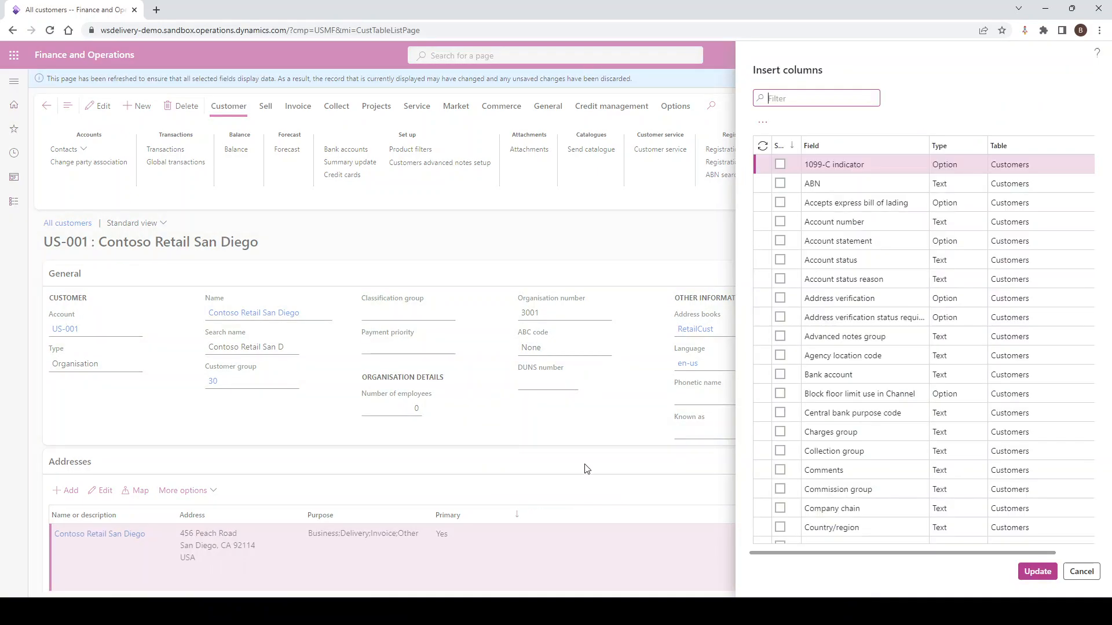
pyautogui.click(920, 146)
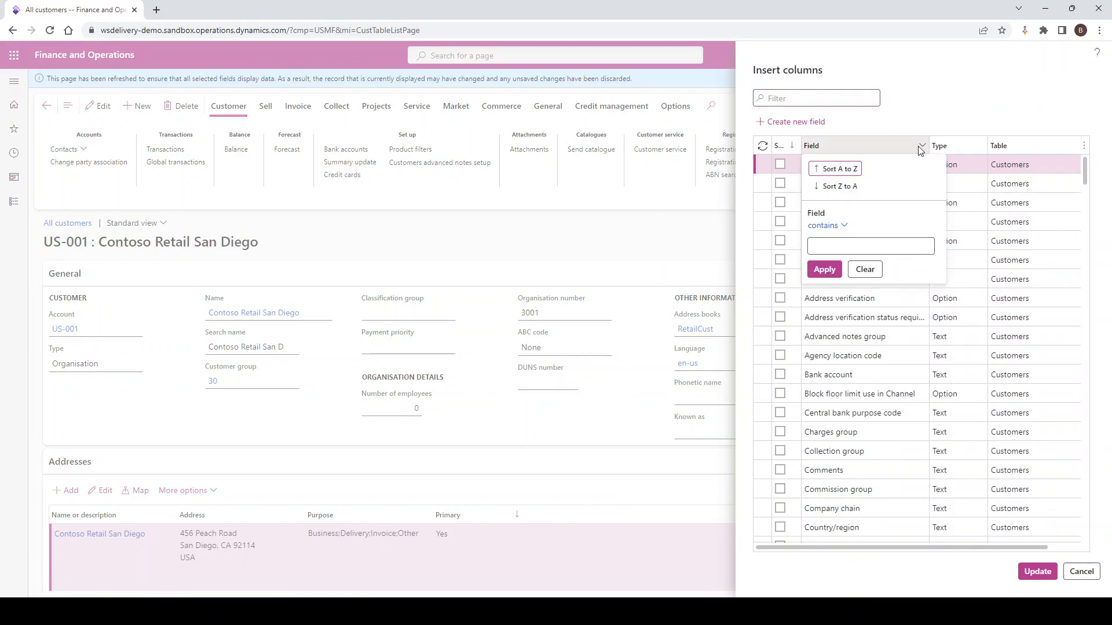
pyautogui.click(840, 246)
pyautogui.press('Return')
pyautogui.click(780, 165)
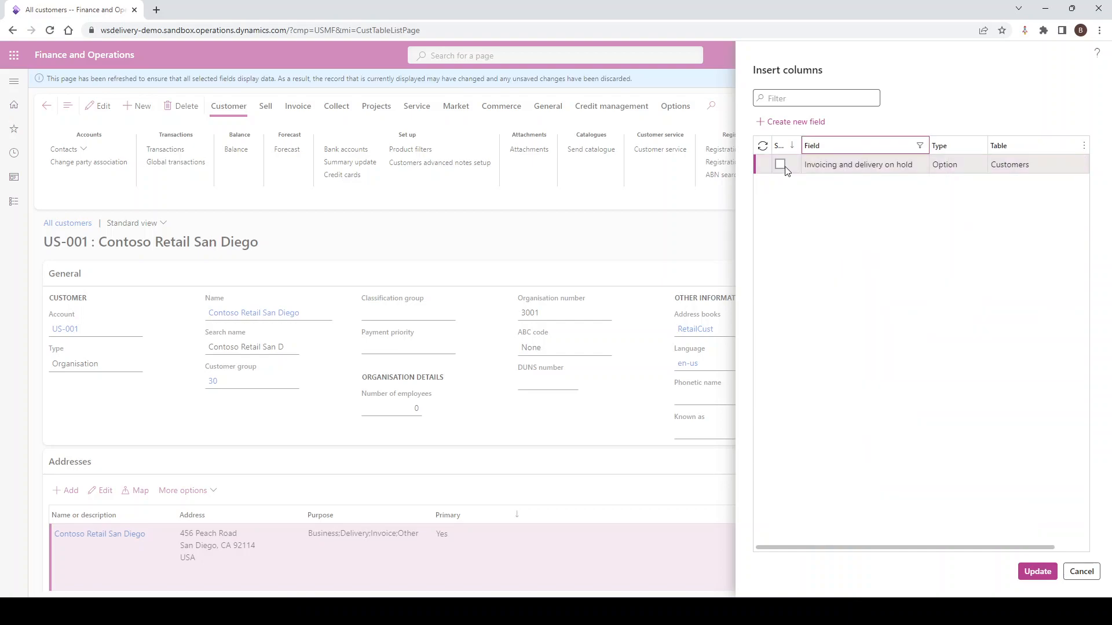
# Step: Filter the available fields by "credit", select Credit limit as well, and insert the selected fields into the General section
pyautogui.click(920, 146)
pyautogui.doubleClick(846, 243)
pyautogui.write('credit')
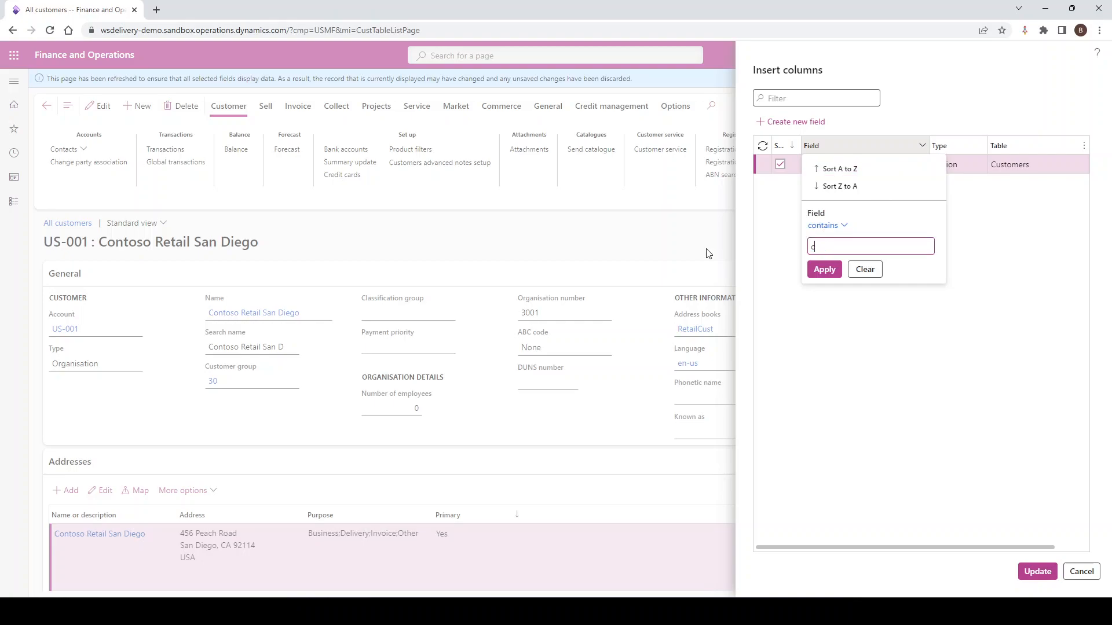
pyautogui.click(824, 269)
pyautogui.click(780, 165)
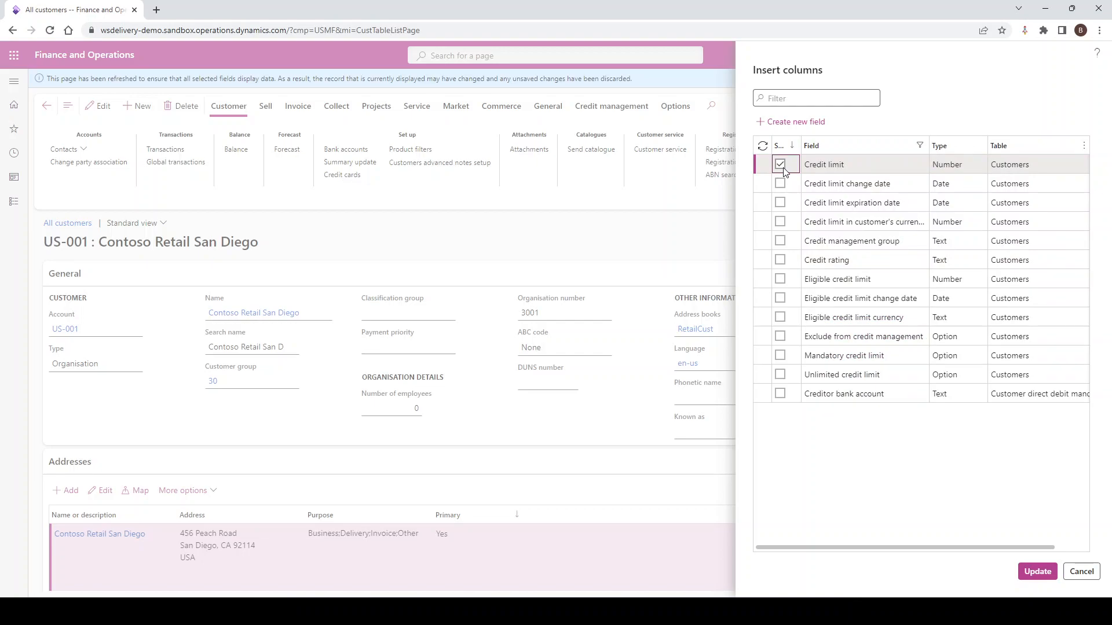
pyautogui.click(1029, 571)
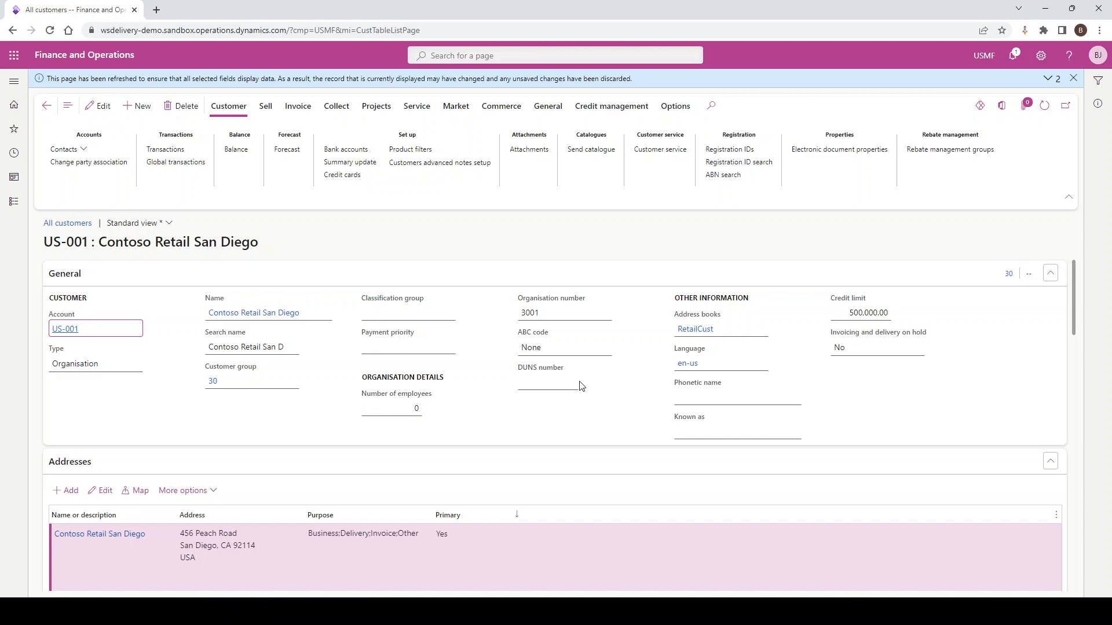
# Step: Hide the DUNS number field in the General section
pyautogui.rightClick(549, 373)
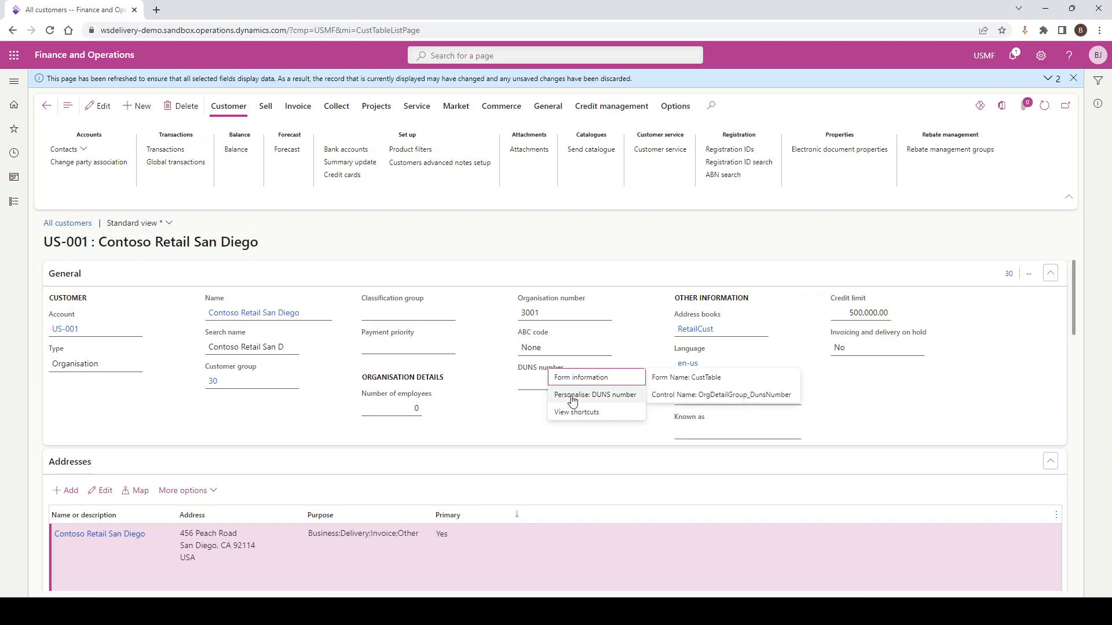
pyautogui.press('Escape')
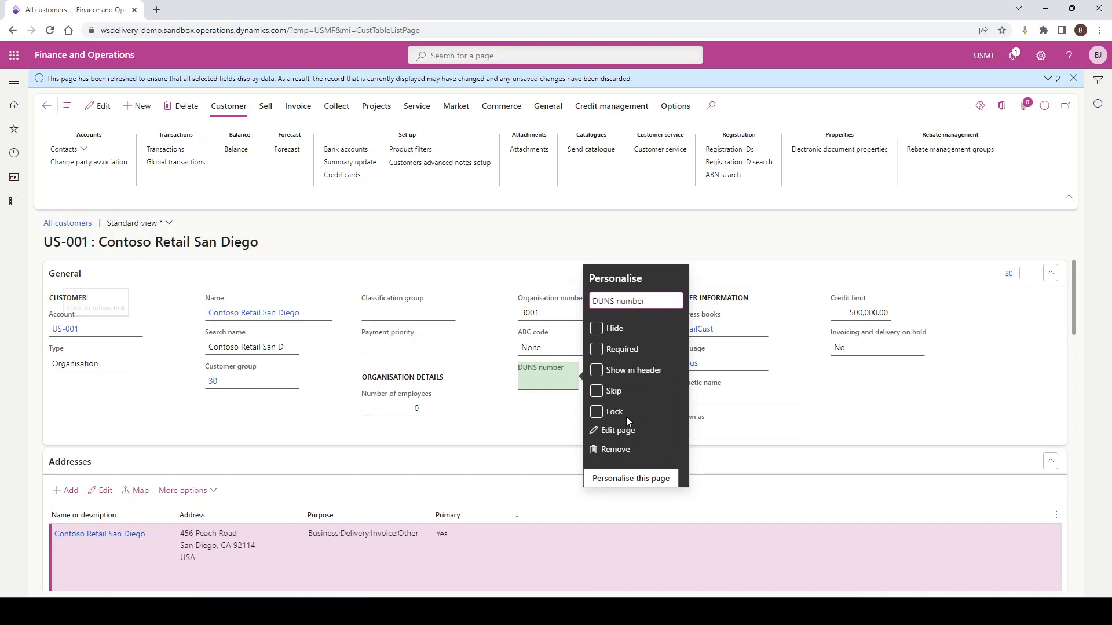
pyautogui.click(596, 329)
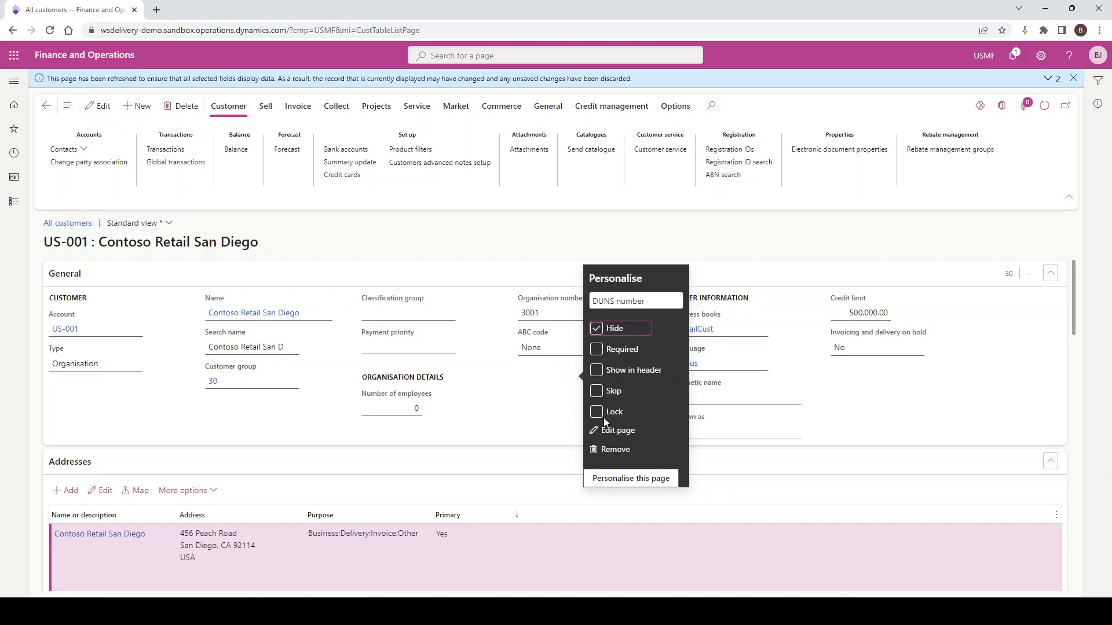
pyautogui.click(551, 408)
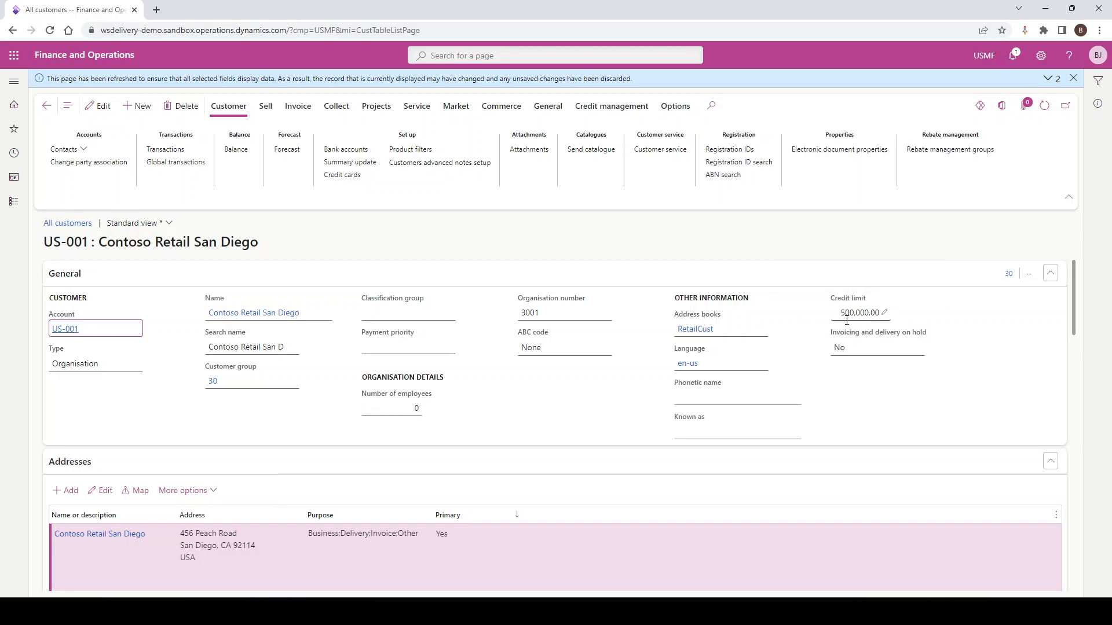
# Step: Show the Credit limit field in the General section's header and check the header with the section collapsed
pyautogui.click(755, 278)
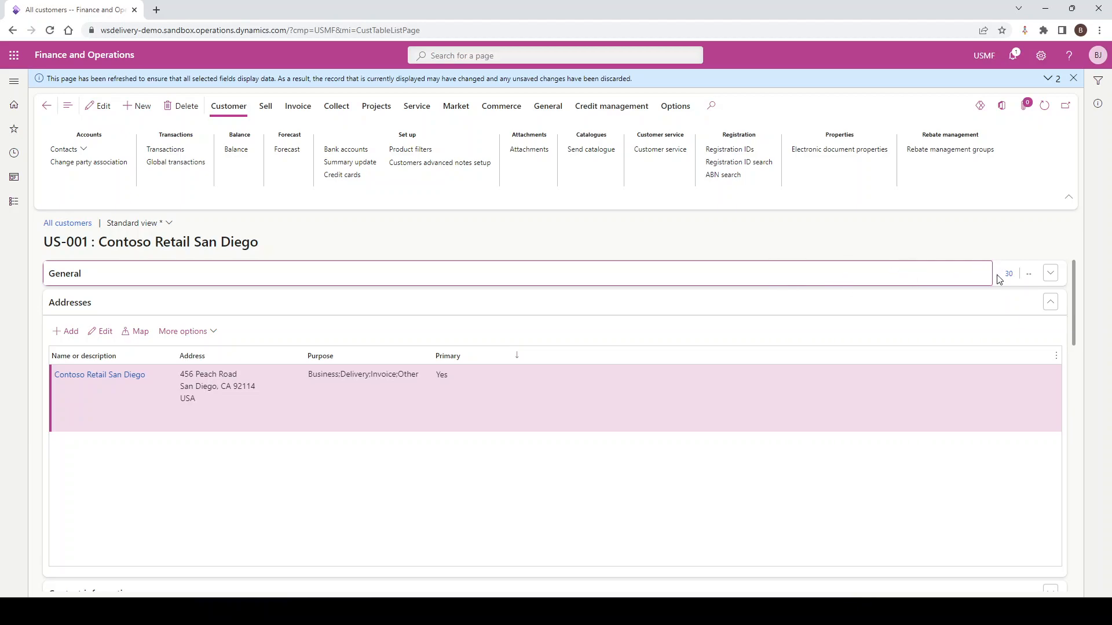
pyautogui.click(926, 277)
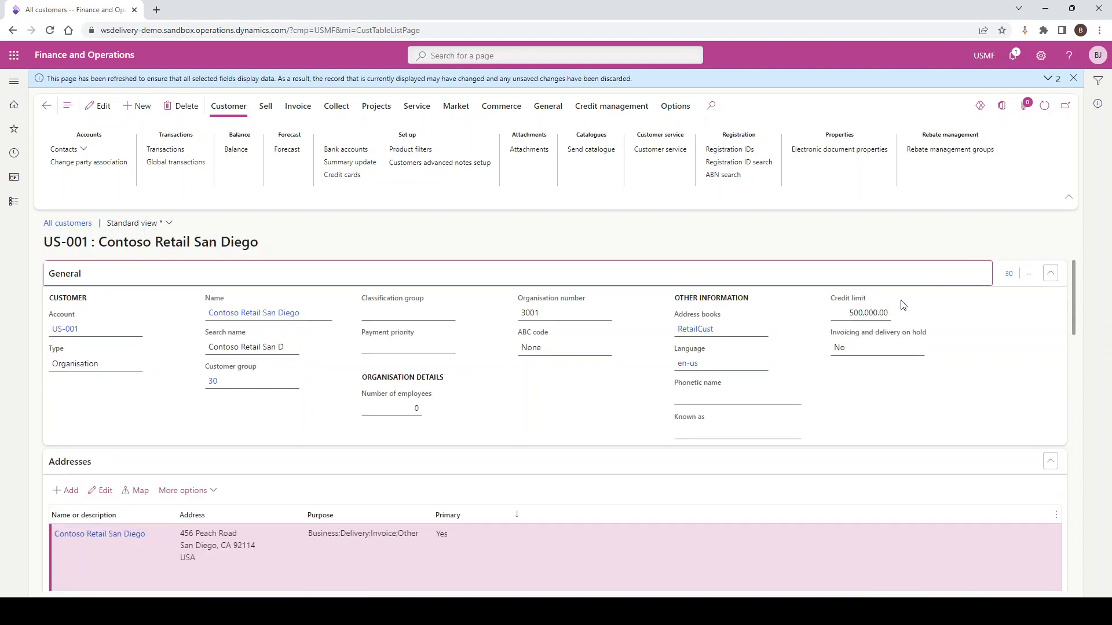
pyautogui.rightClick(861, 315)
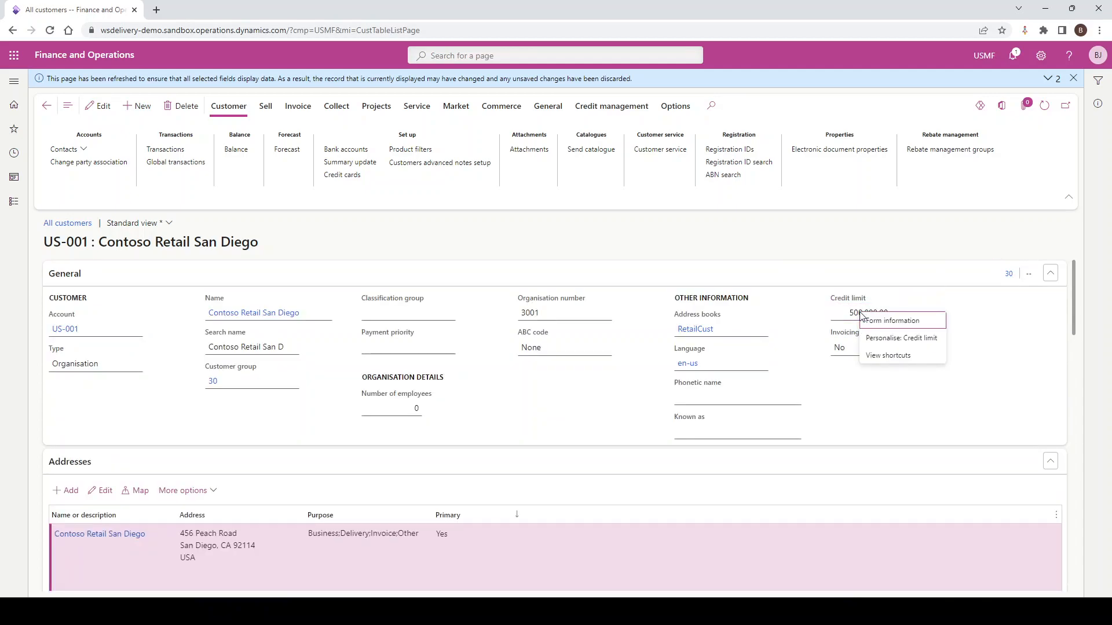
pyautogui.click(881, 341)
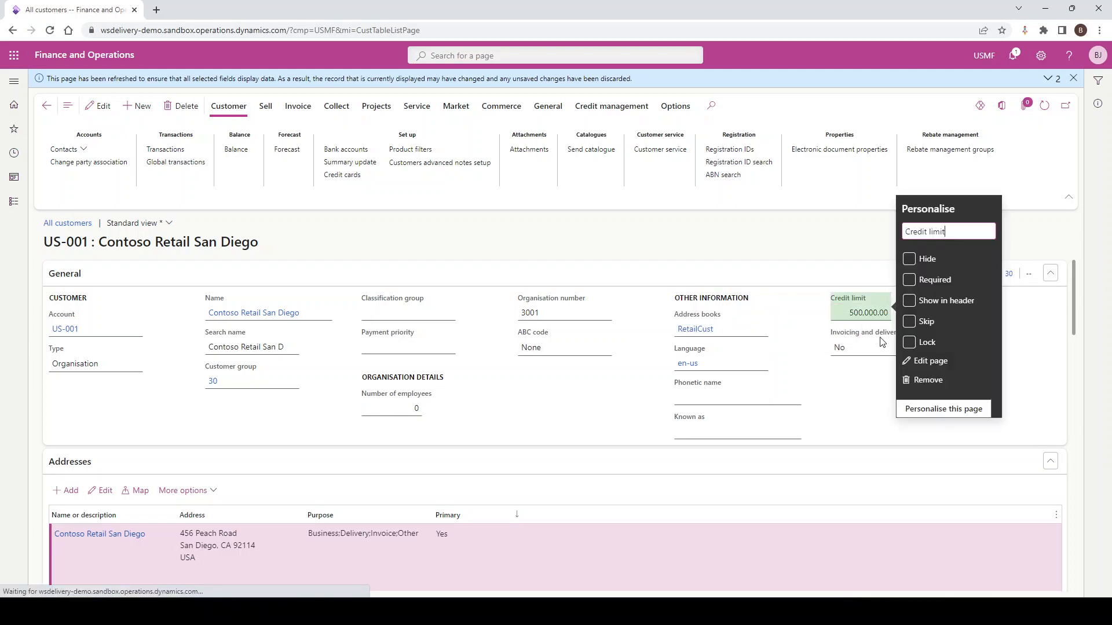
pyautogui.click(910, 302)
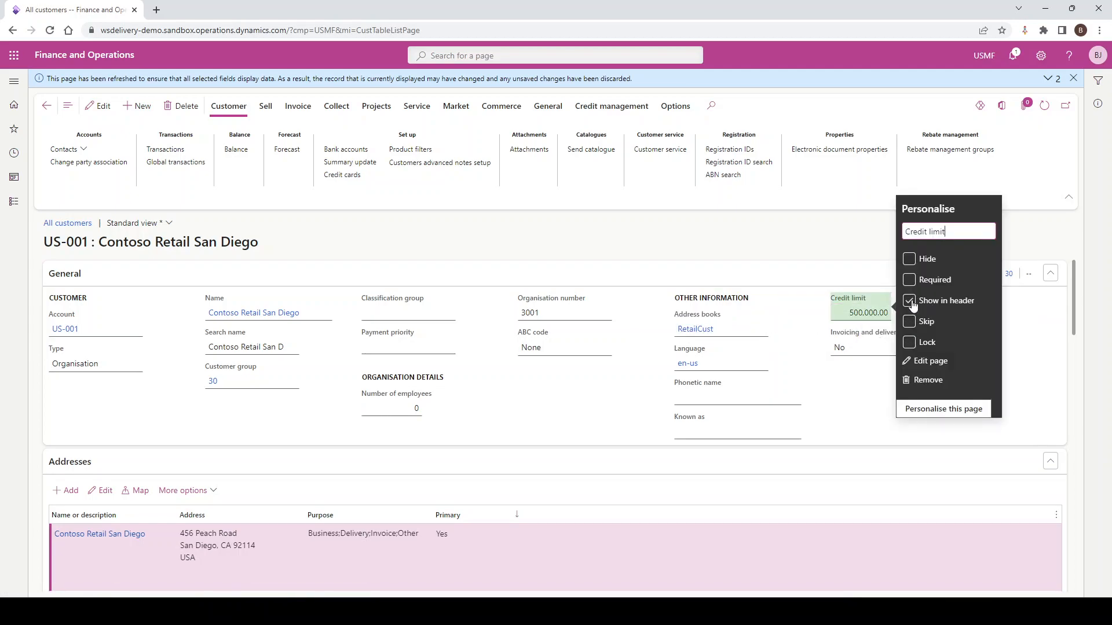
pyautogui.click(1023, 332)
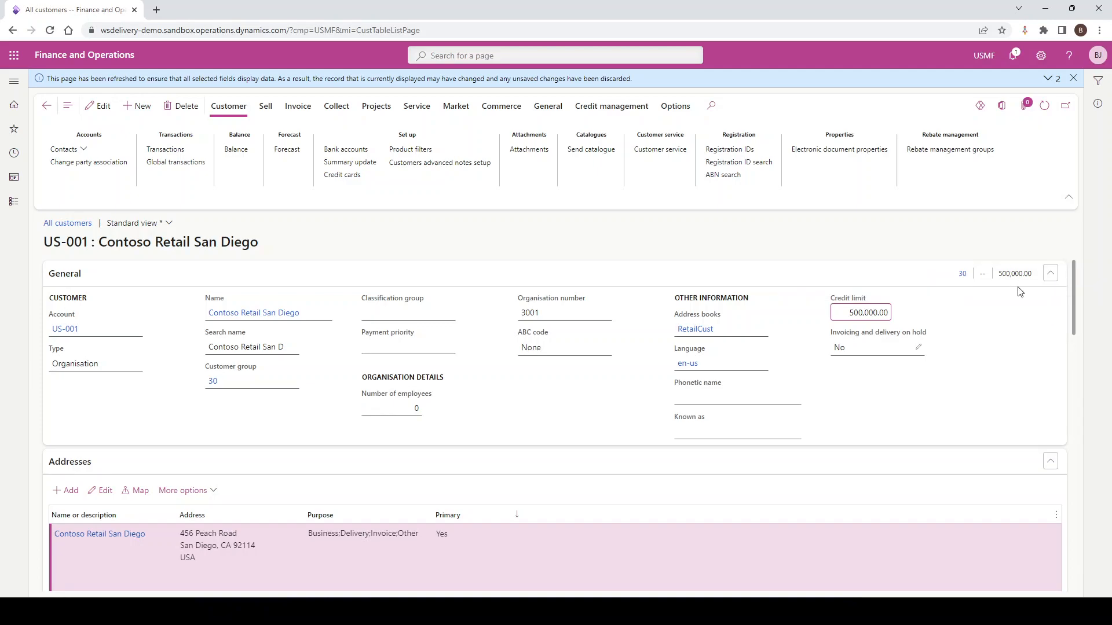
pyautogui.click(840, 282)
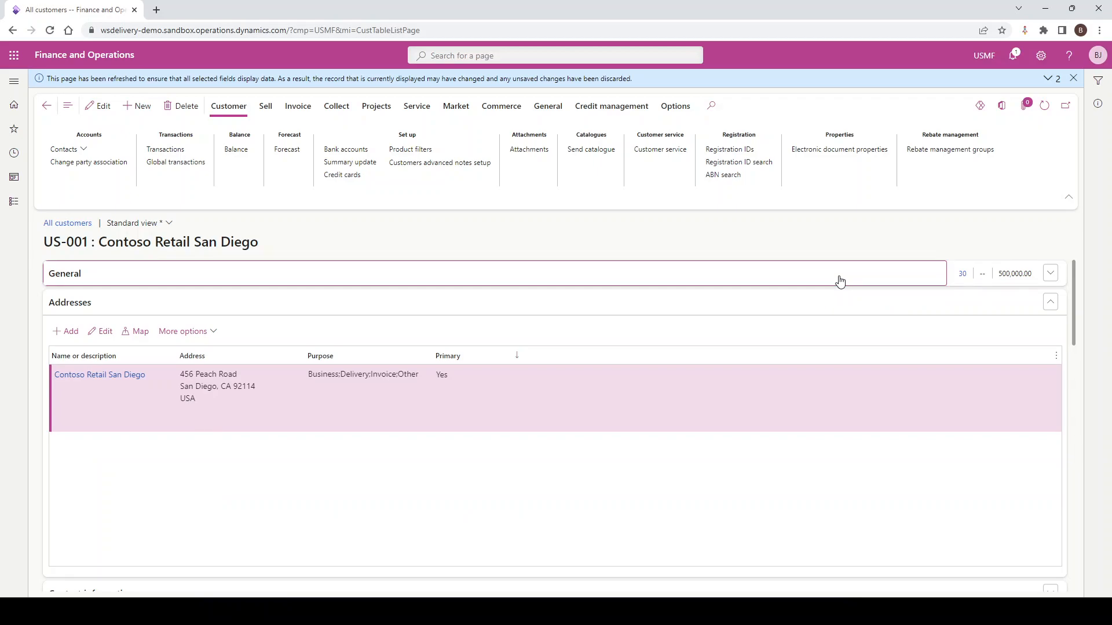
pyautogui.click(840, 282)
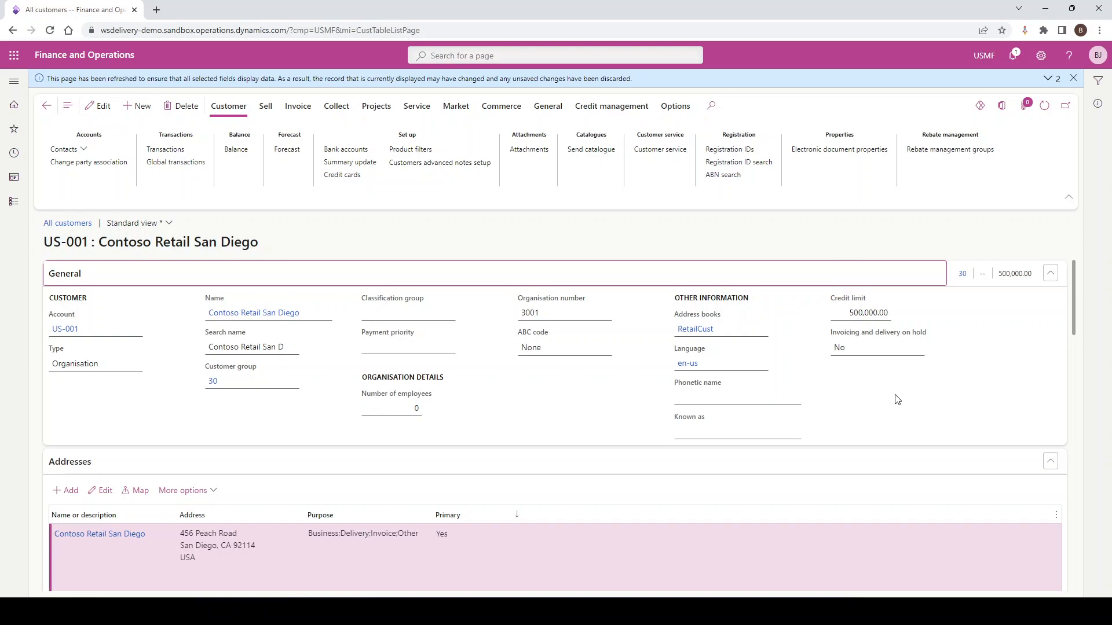
# Step: Try making the Search name field required through its personalisation settings
pyautogui.rightClick(255, 347)
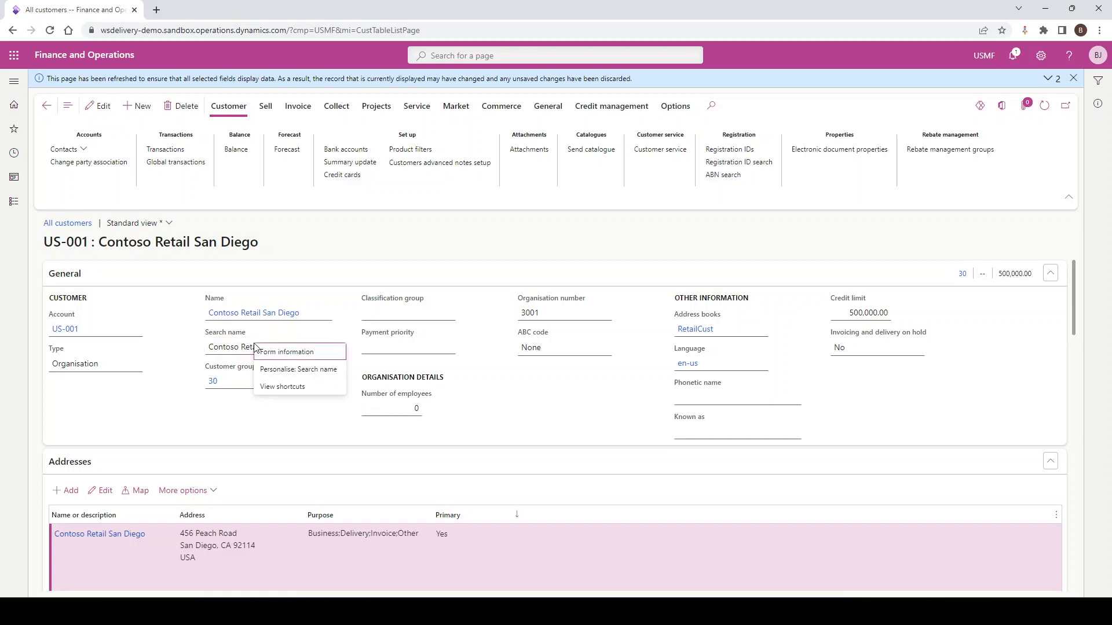
pyautogui.click(275, 372)
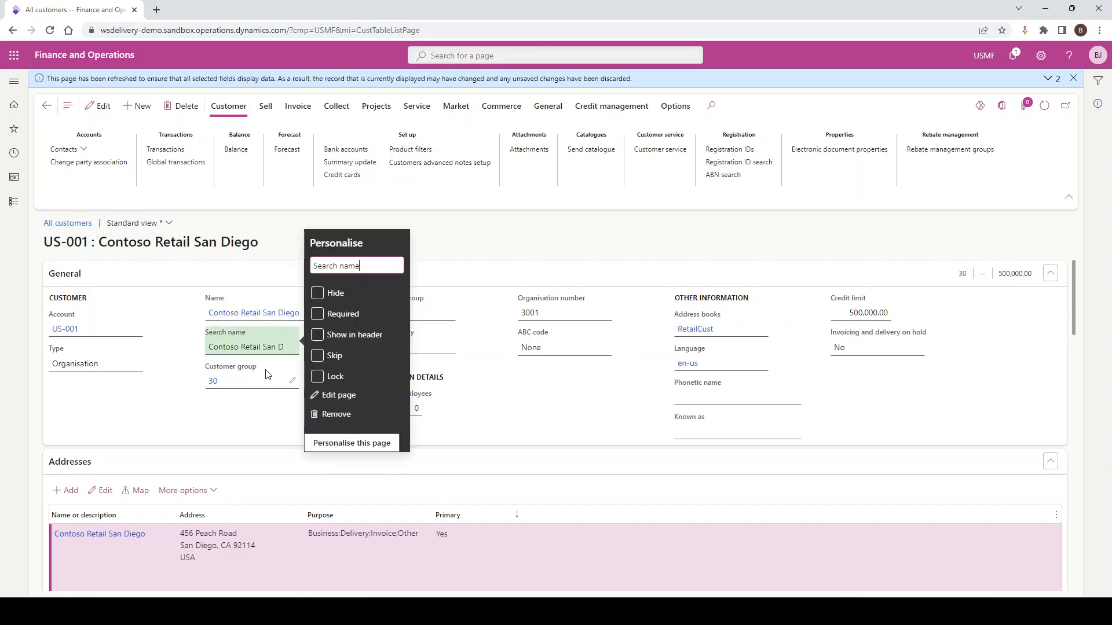
pyautogui.click(319, 316)
pyautogui.click(479, 428)
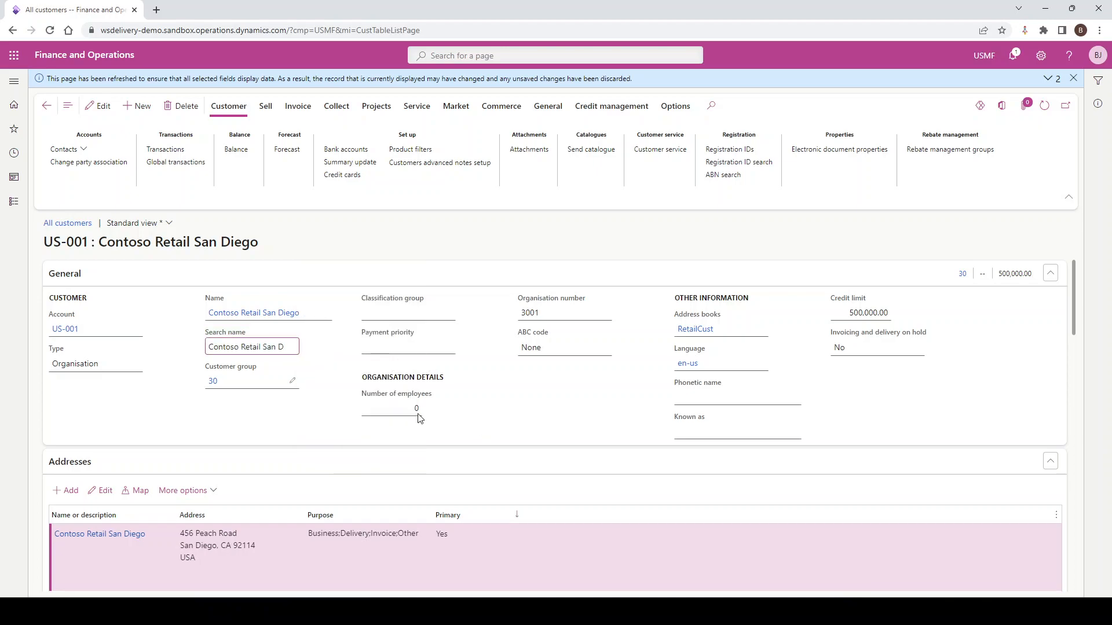
# Step: Review the personalisation options available for the Search name field
pyautogui.rightClick(272, 350)
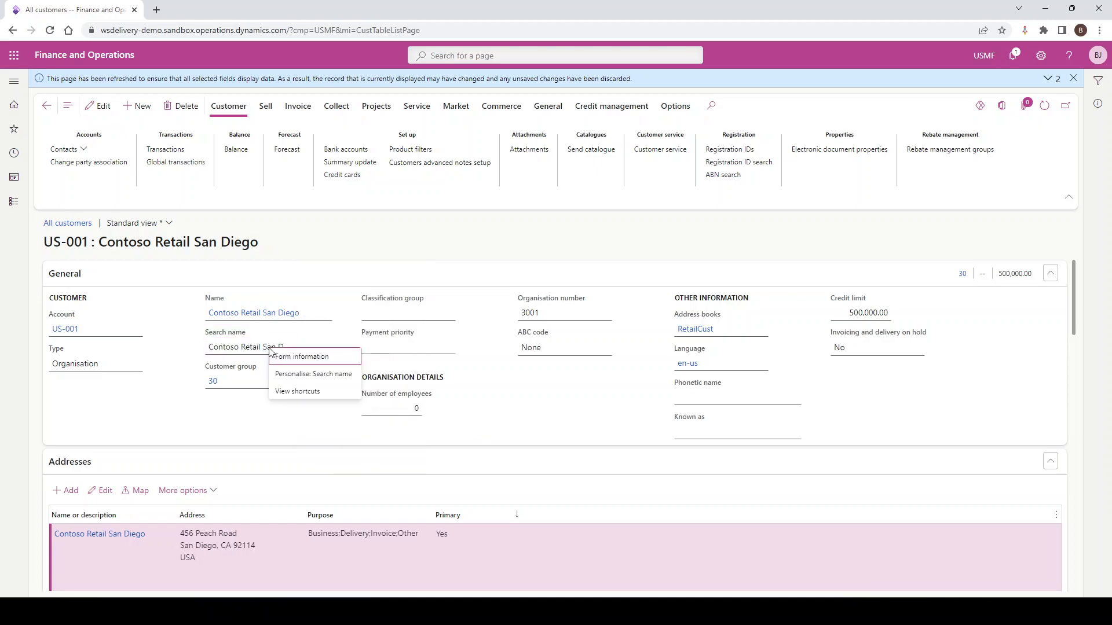
pyautogui.click(295, 376)
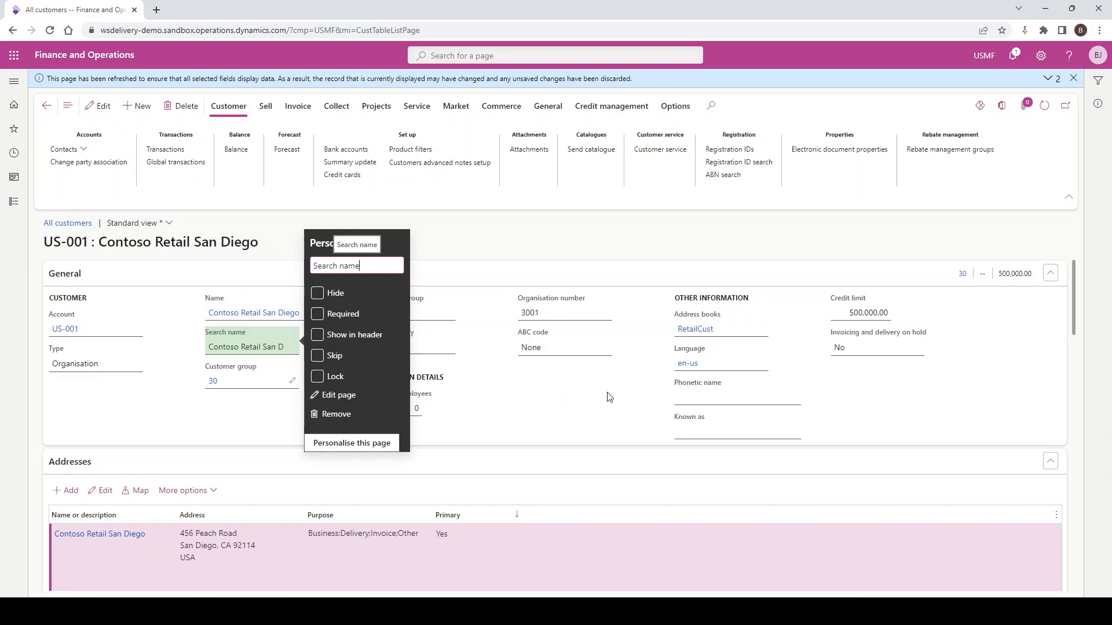
pyautogui.click(620, 400)
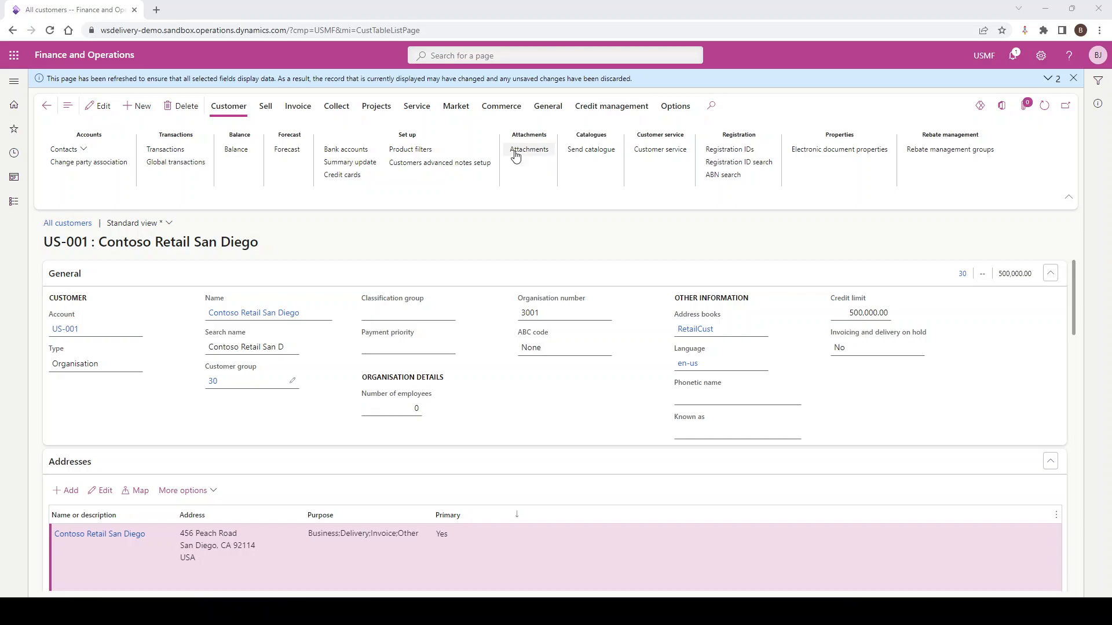
# Step: Hide the Commerce tab from the customer record's action pane
pyautogui.click(505, 112)
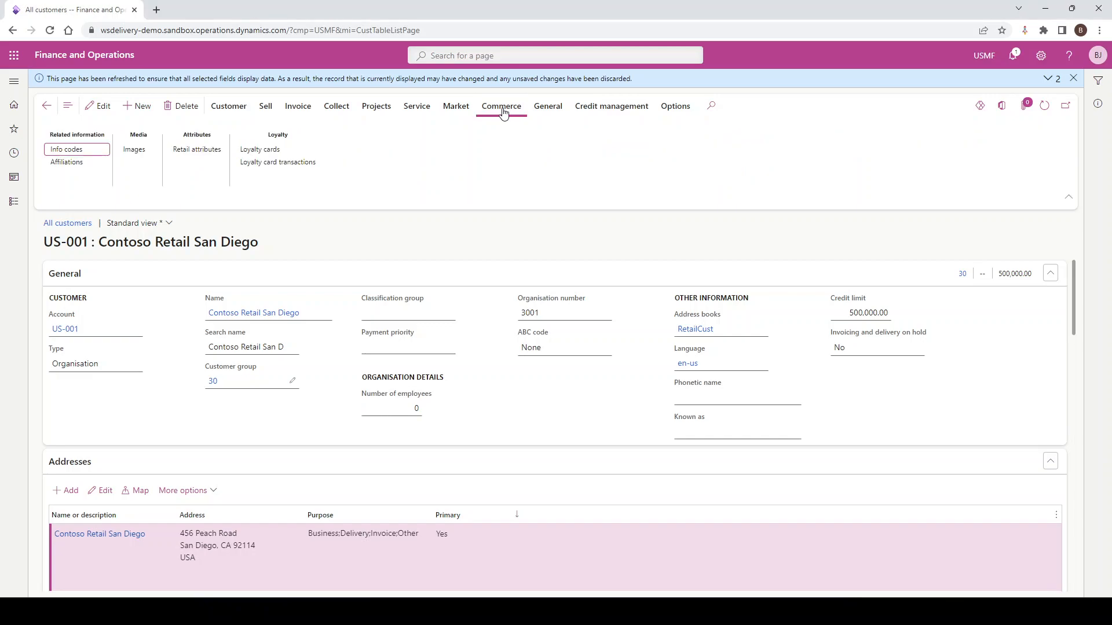
pyautogui.rightClick(497, 109)
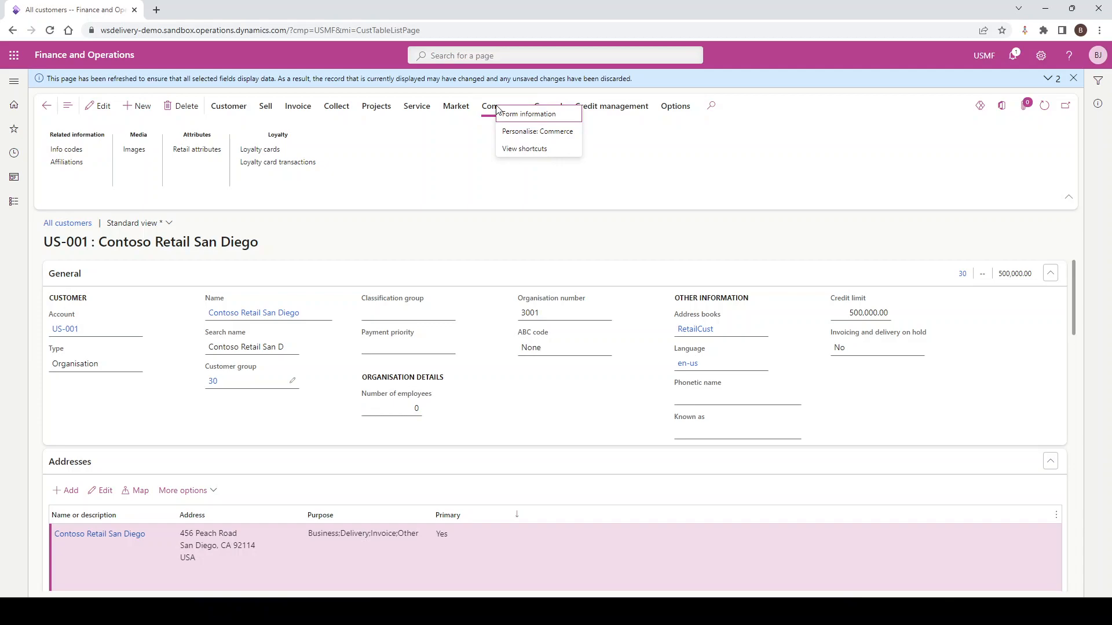
pyautogui.click(519, 132)
pyautogui.click(545, 182)
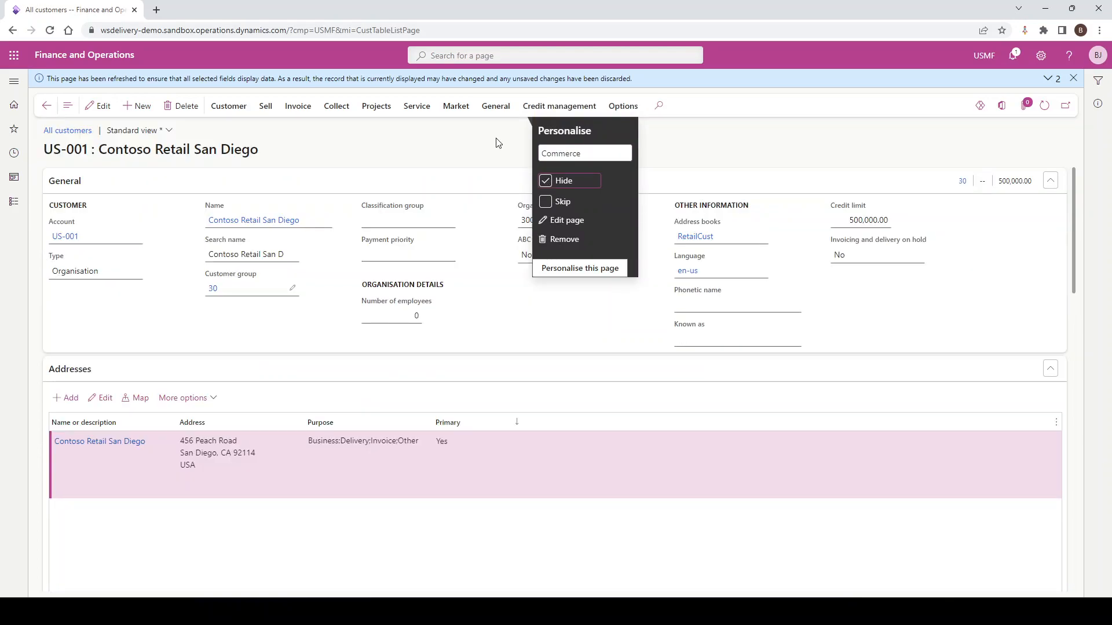
pyautogui.click(496, 143)
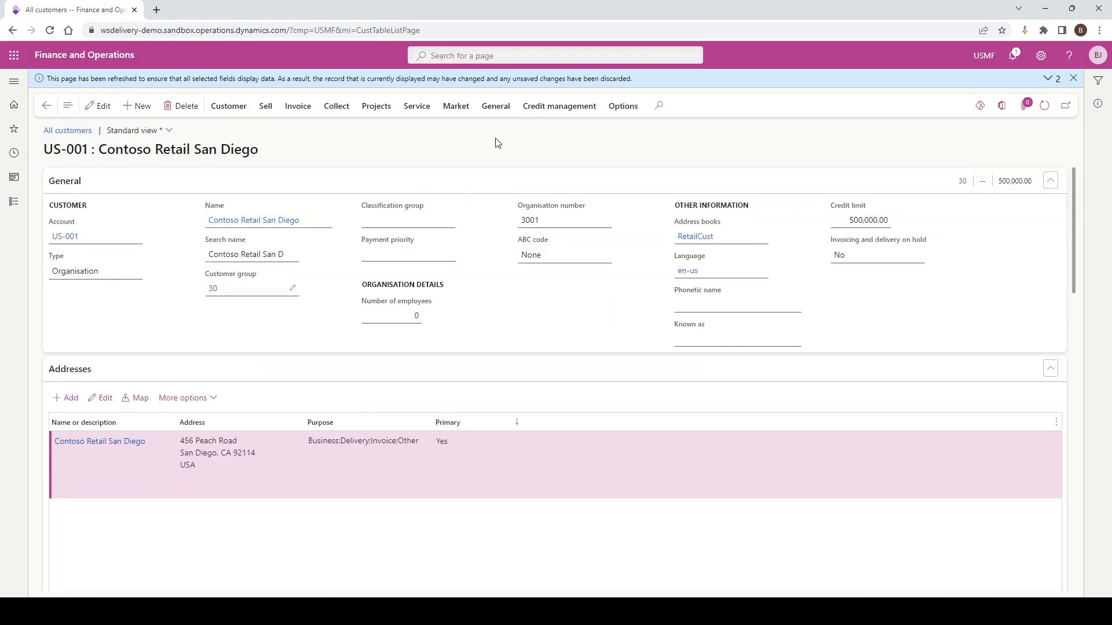
# Step: Check the commands on the action pane's Service tab and hide that tab
pyautogui.click(410, 109)
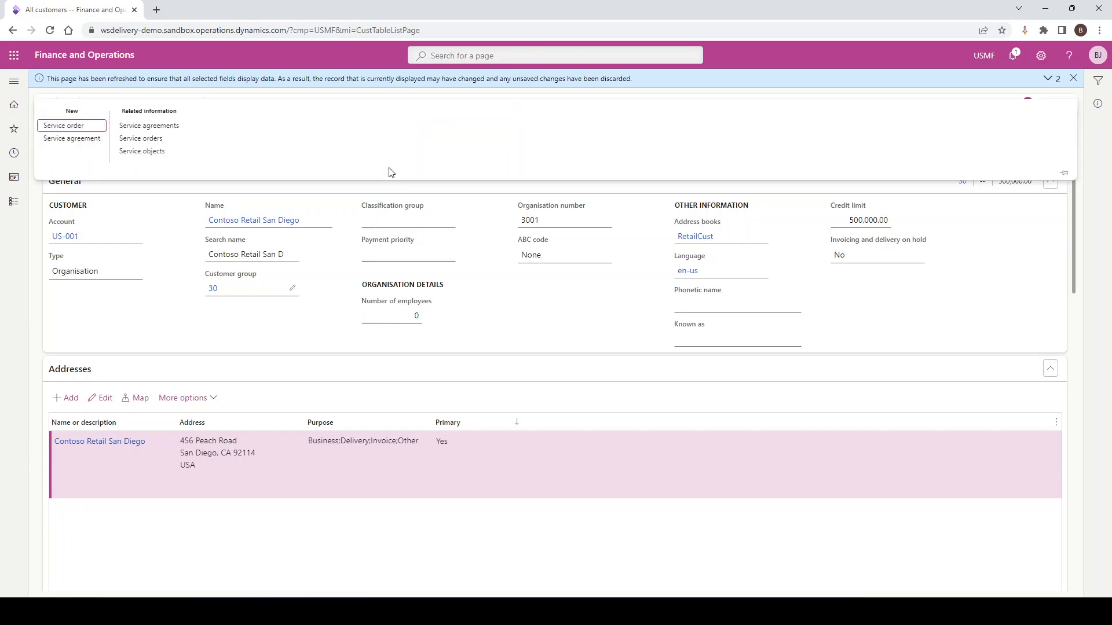
pyautogui.click(467, 187)
pyautogui.rightClick(426, 114)
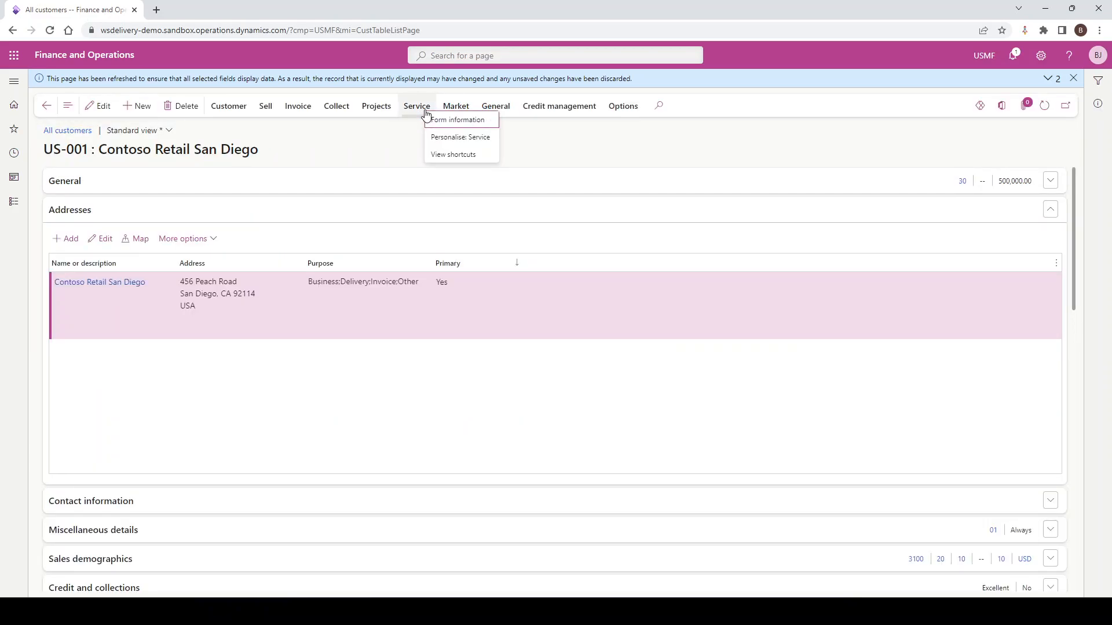
pyautogui.click(439, 139)
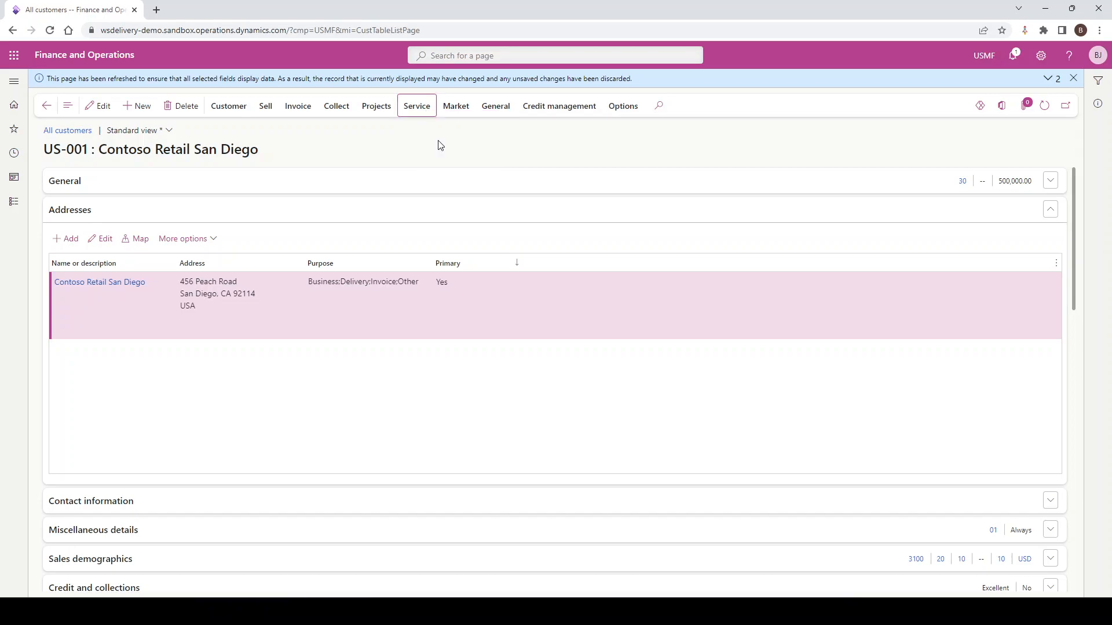
pyautogui.click(455, 181)
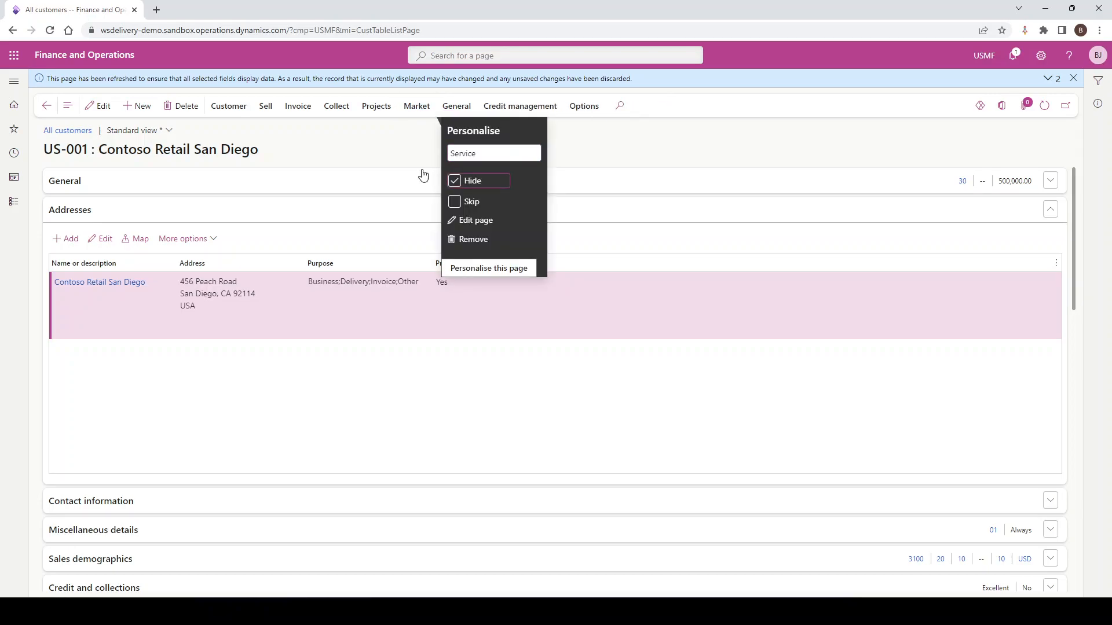
pyautogui.click(412, 152)
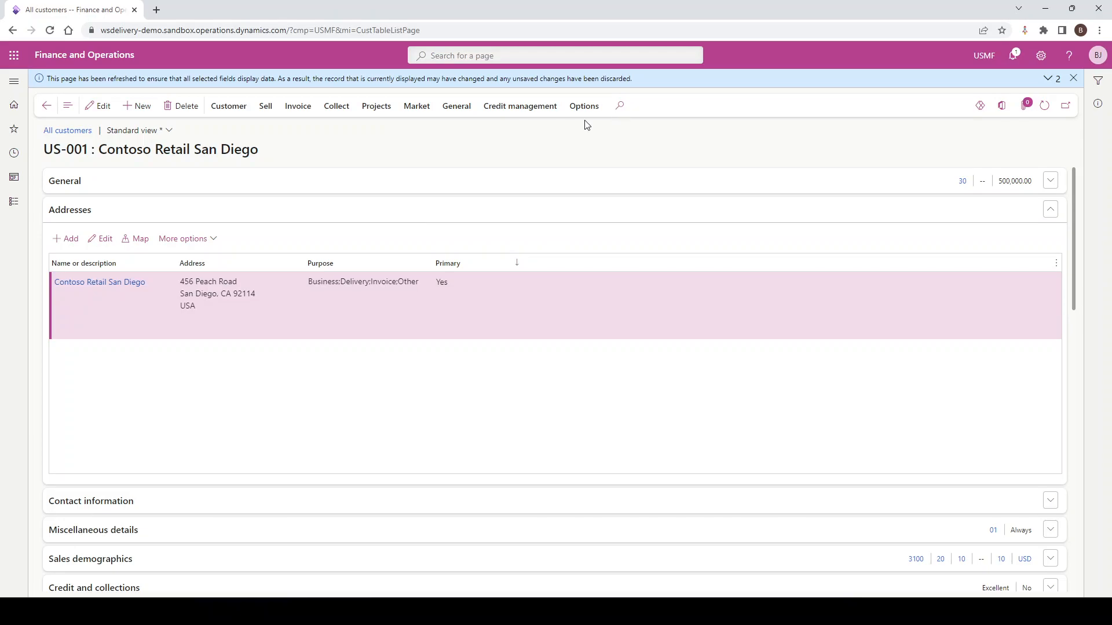
# Step: Check the commands on the action pane's Market tab and hide that tab from the customer record
pyautogui.click(416, 106)
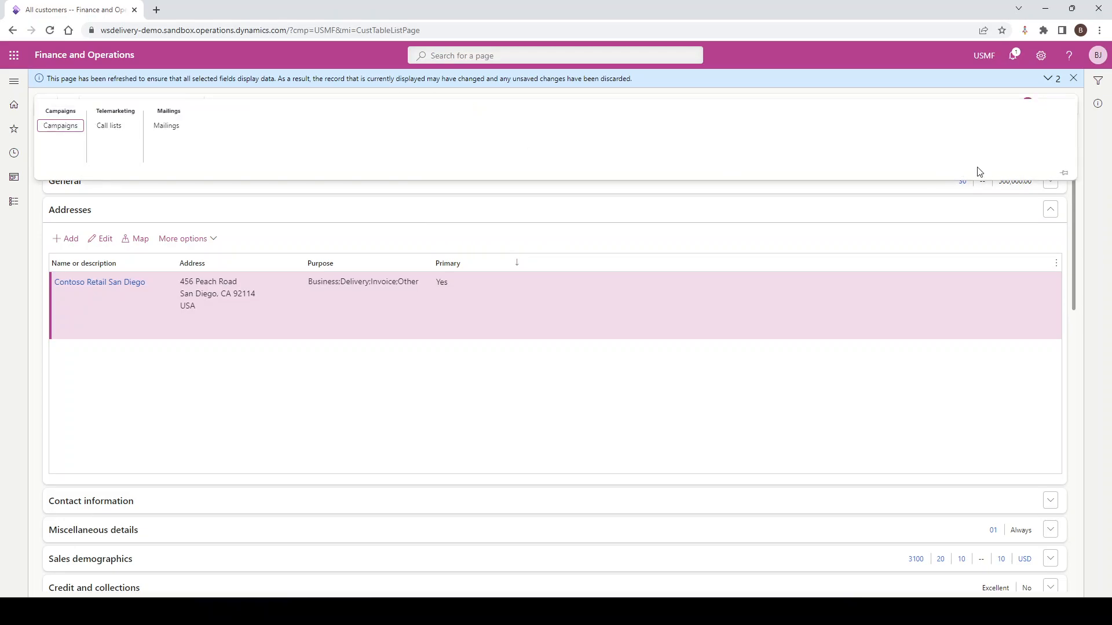
pyautogui.click(1064, 173)
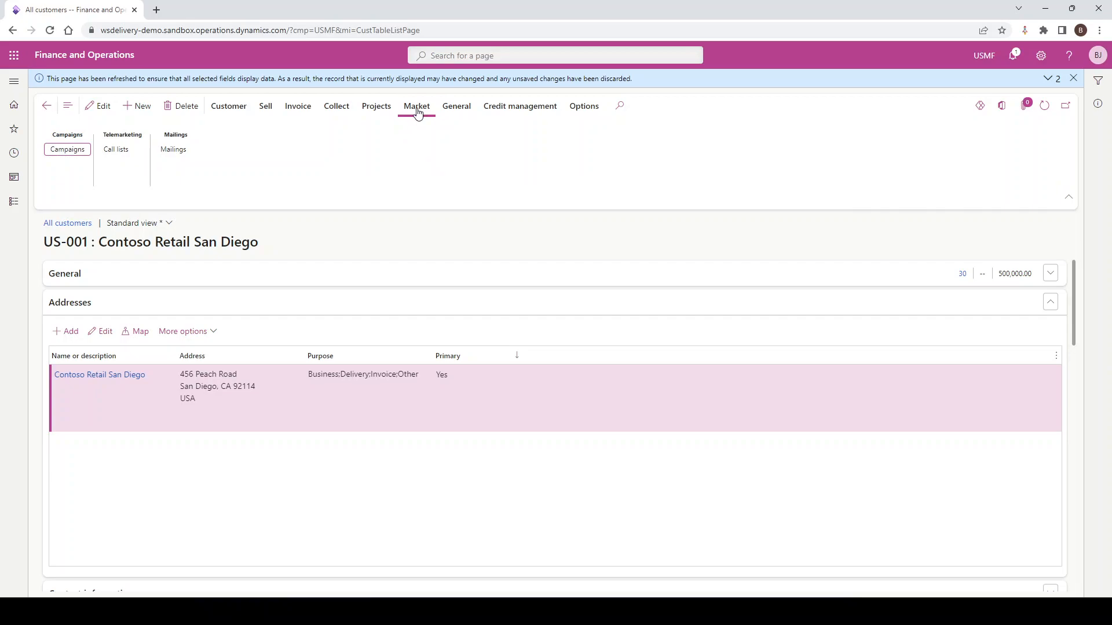
pyautogui.rightClick(416, 110)
pyautogui.click(432, 135)
pyautogui.click(455, 181)
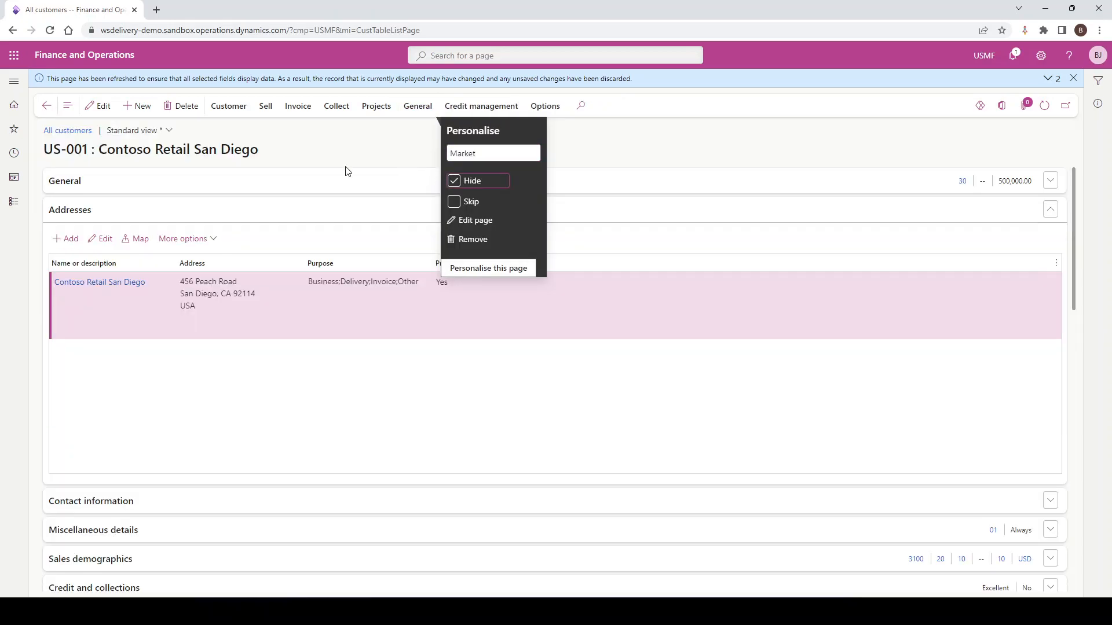
pyautogui.click(238, 112)
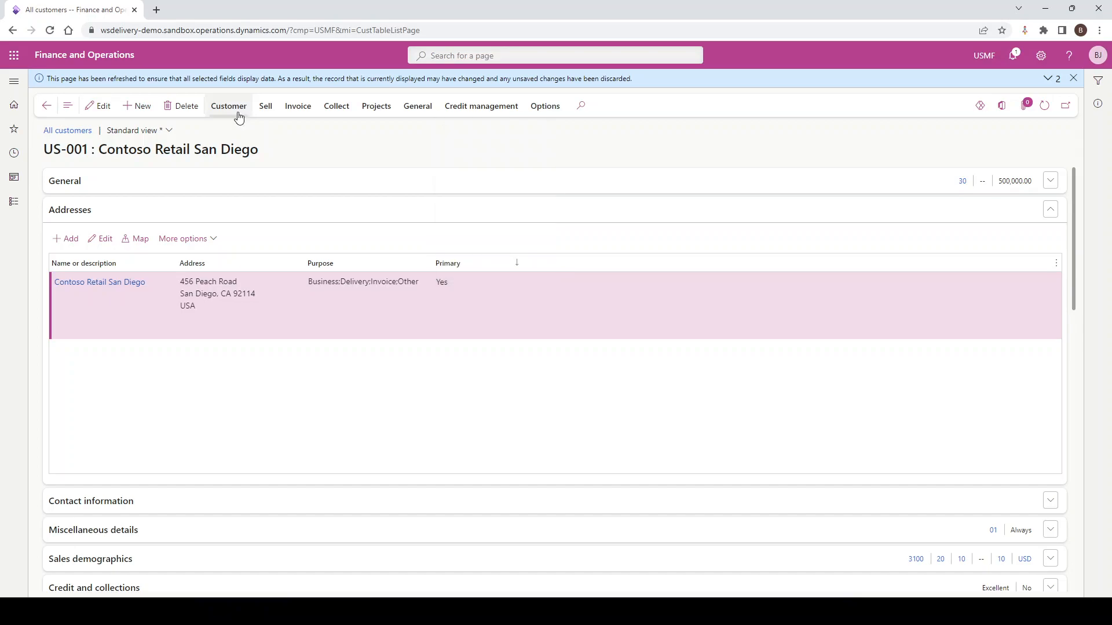
# Step: Pin the Customer tab's commands open on the action pane and hide the Catalogues group
pyautogui.click(238, 115)
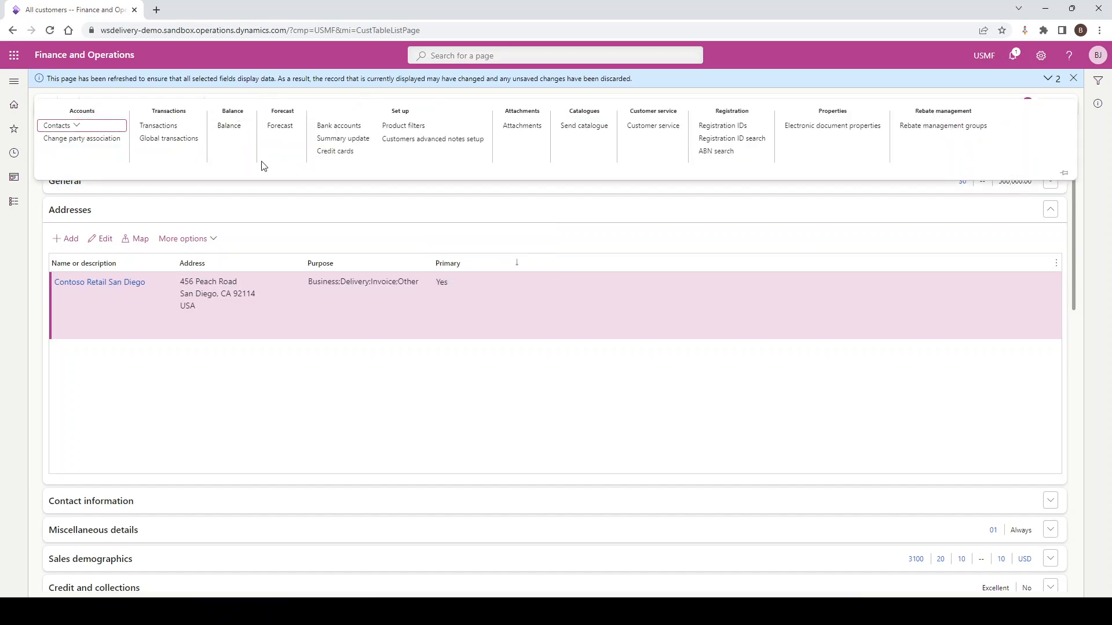
pyautogui.click(1064, 173)
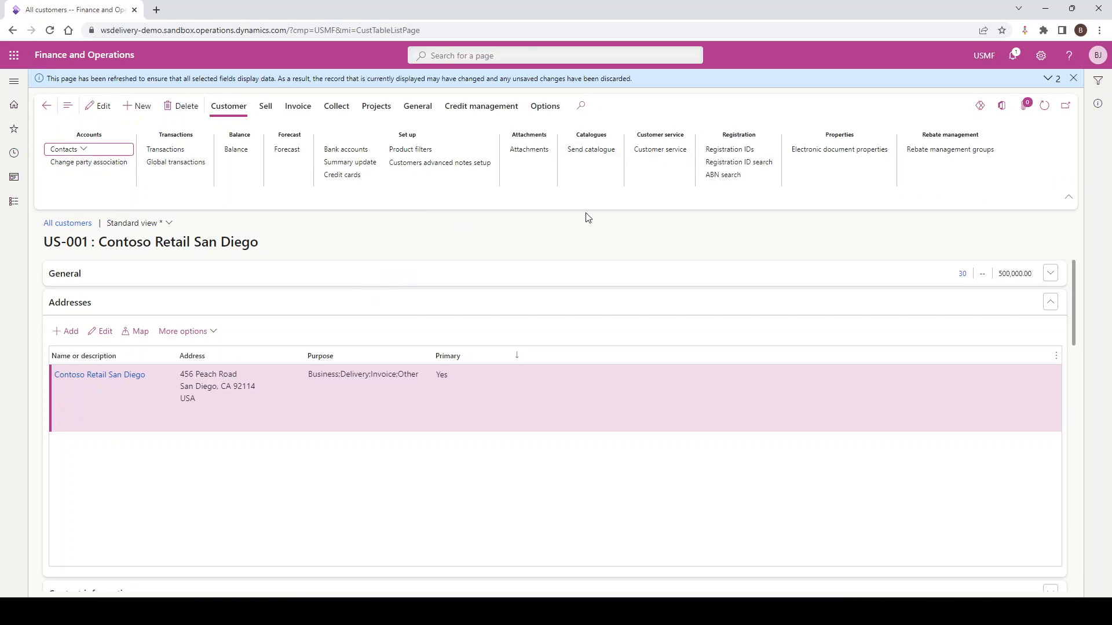
pyautogui.rightClick(589, 165)
pyautogui.moveTo(589, 167)
pyautogui.click(600, 186)
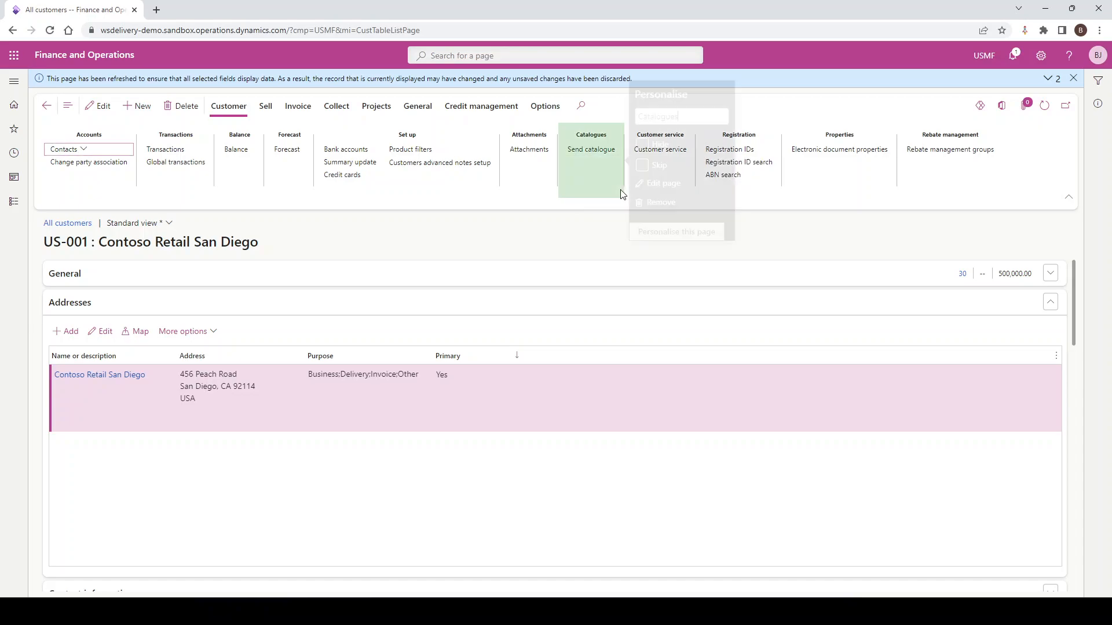
pyautogui.click(642, 146)
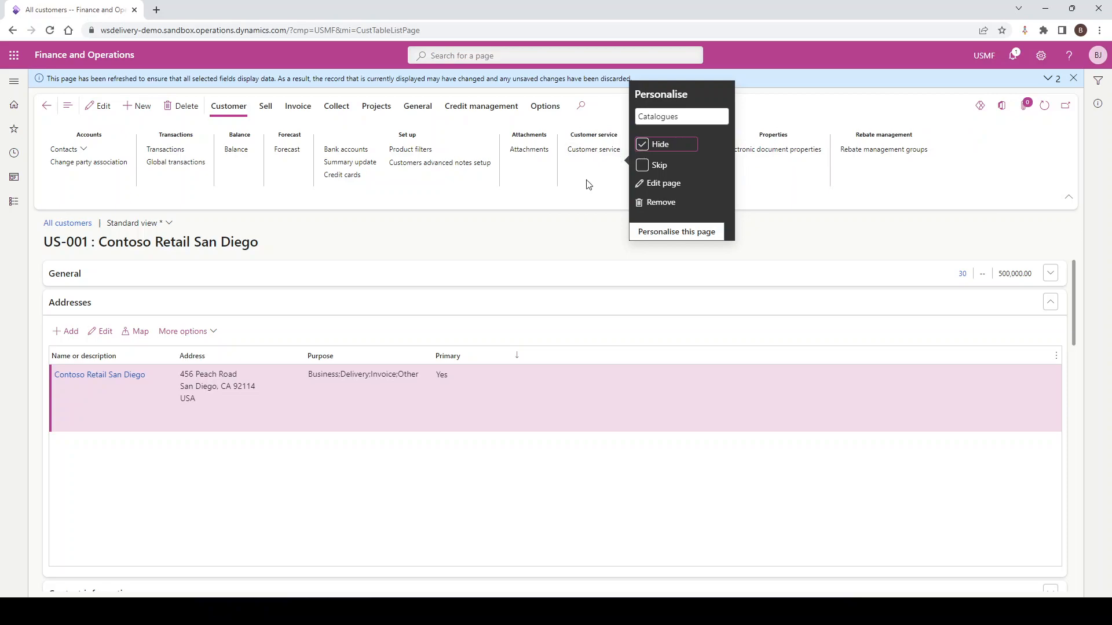
pyautogui.click(587, 183)
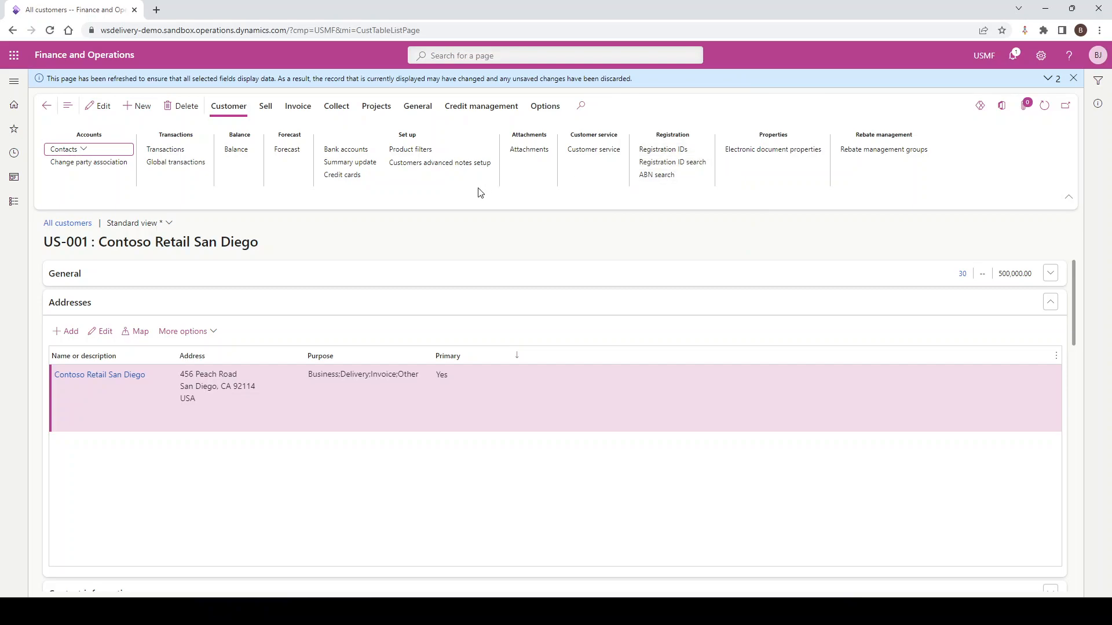
# Step: Hide the Credit cards command from the Set up group of the Customer tab
pyautogui.click(346, 177)
pyautogui.click(365, 201)
pyautogui.click(402, 163)
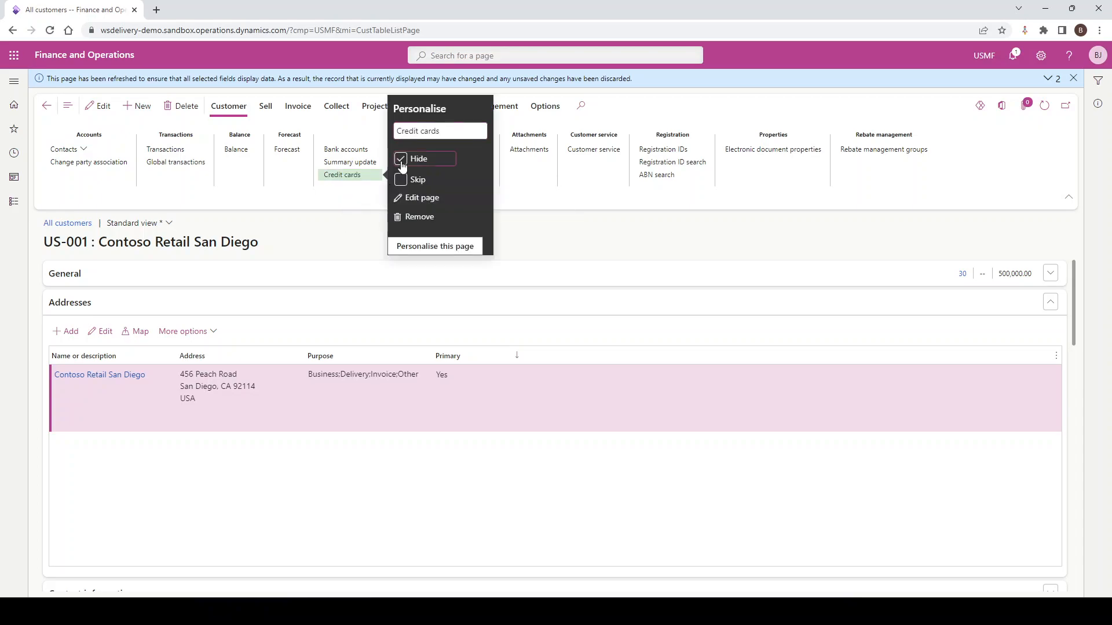
pyautogui.click(356, 186)
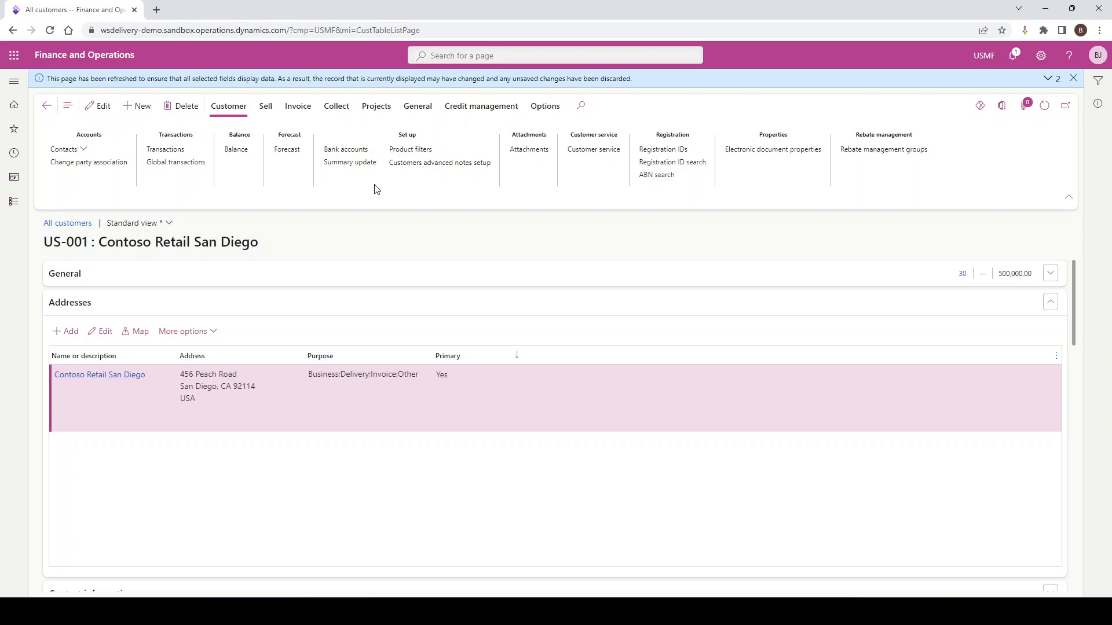
# Step: Expand the record's General section and save the personalised layout as a new view named Simple View
pyautogui.click(440, 276)
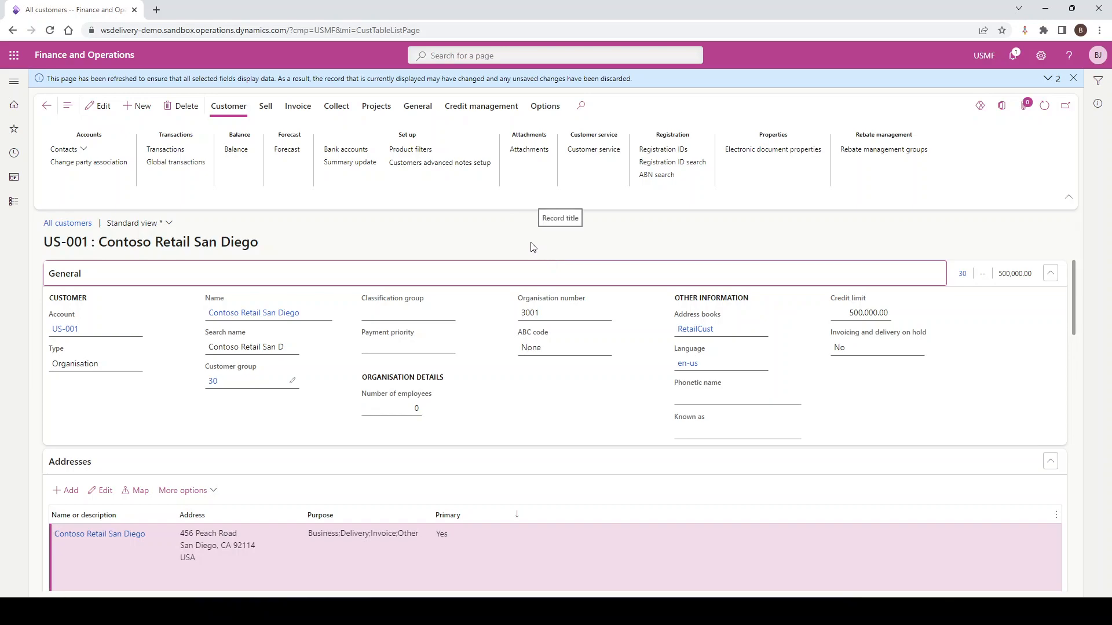
pyautogui.click(166, 226)
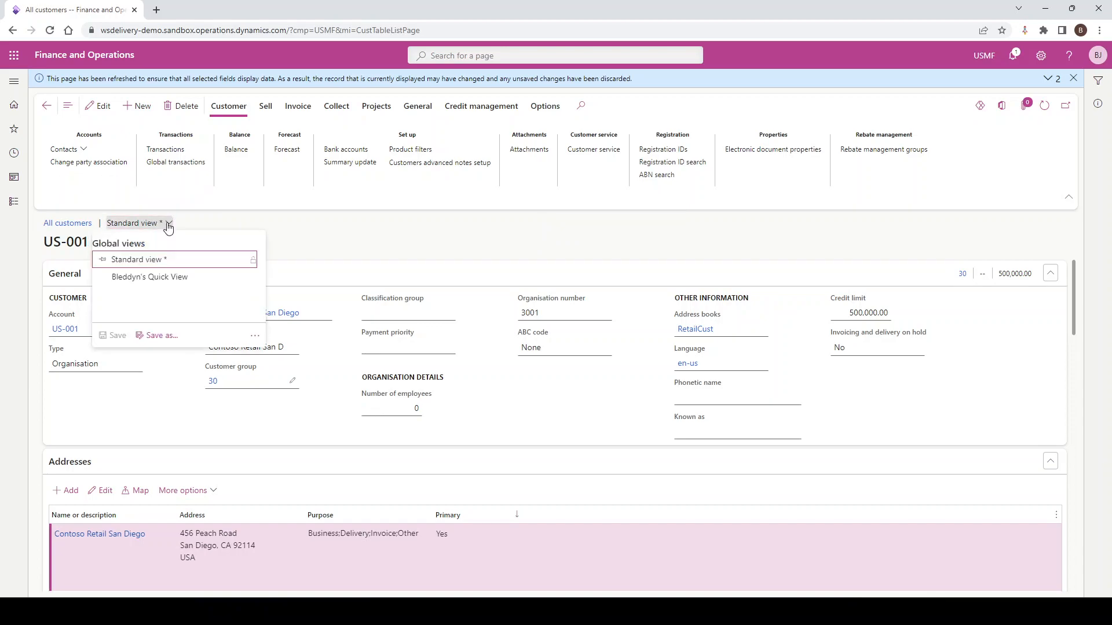
pyautogui.click(163, 336)
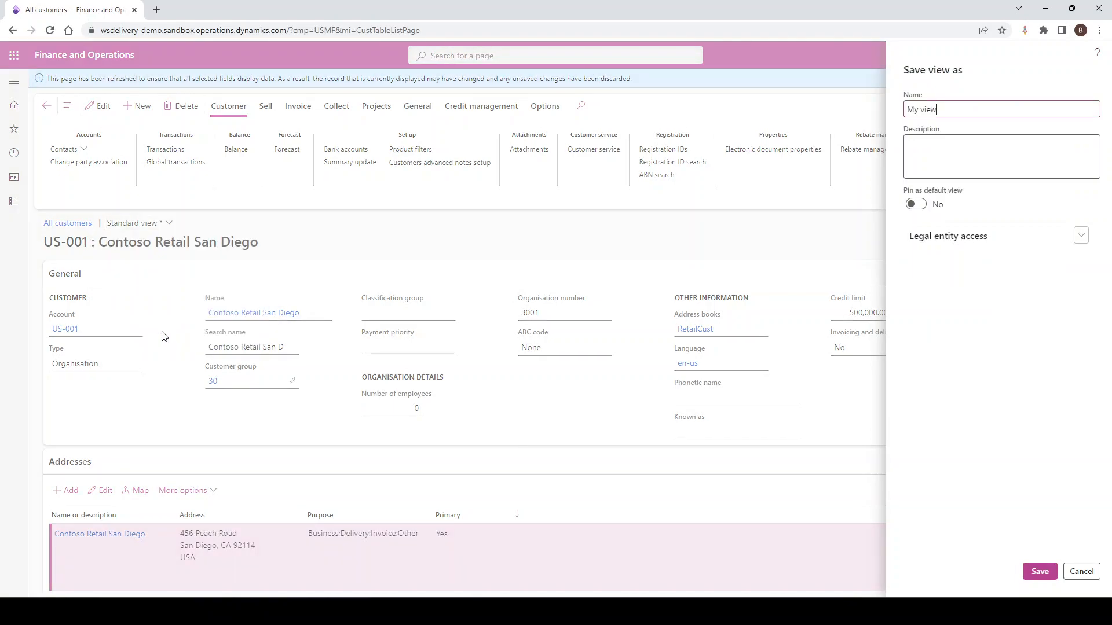
pyautogui.moveTo(964, 111); pyautogui.dragTo(859, 113)
pyautogui.write('Simple')
pyautogui.click(1037, 573)
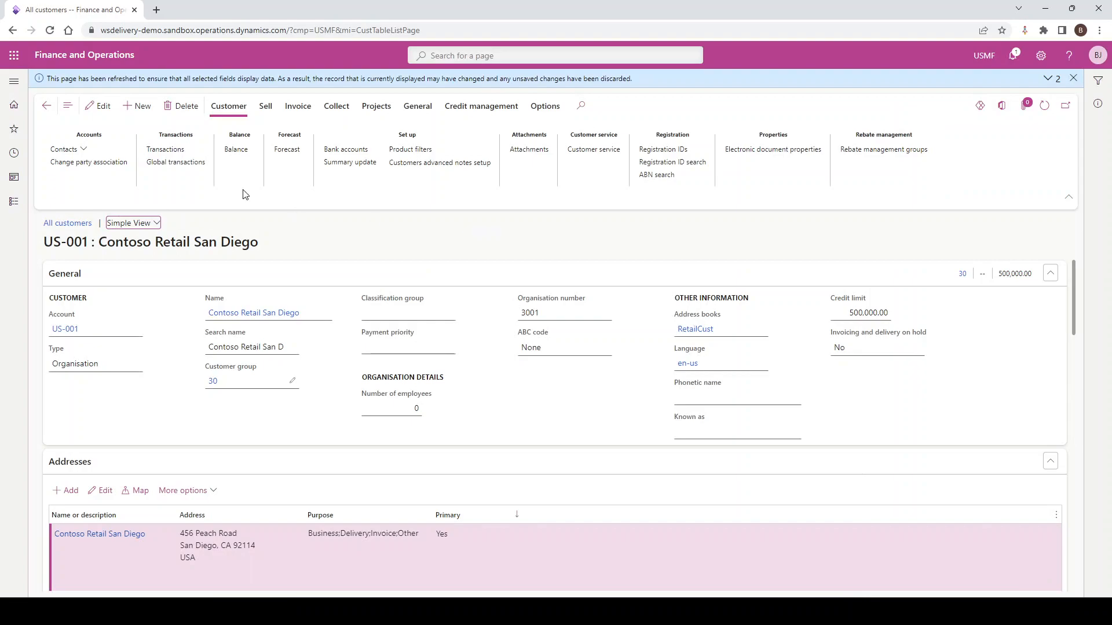
# Step: Open the All customers list and compare its Credit Limit and Hold Status view with the Standard view
pyautogui.click(14, 81)
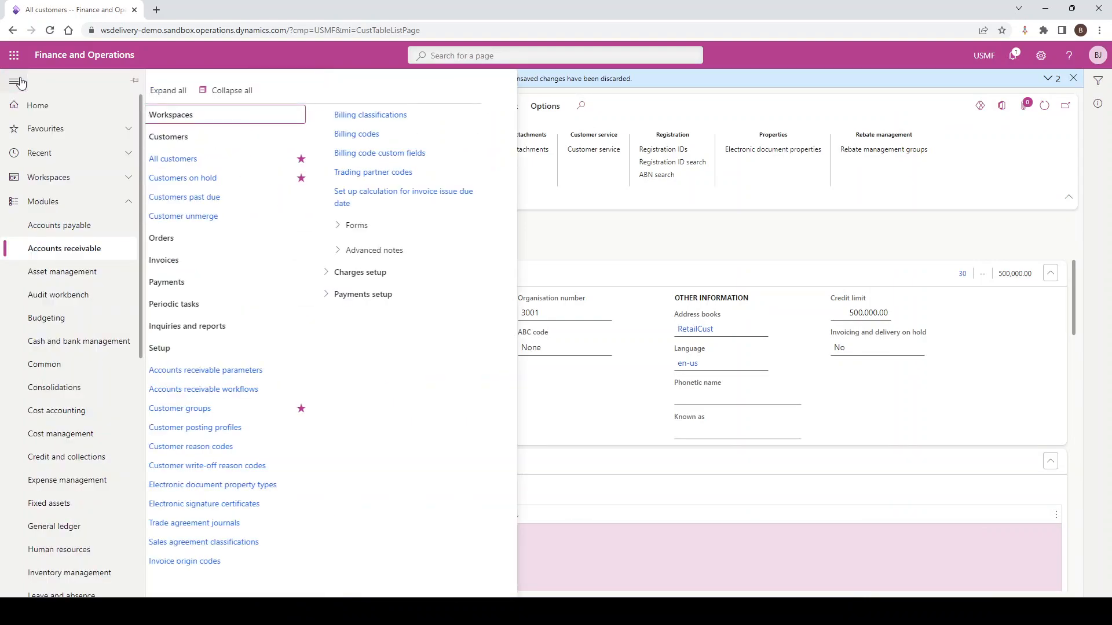
pyautogui.click(183, 161)
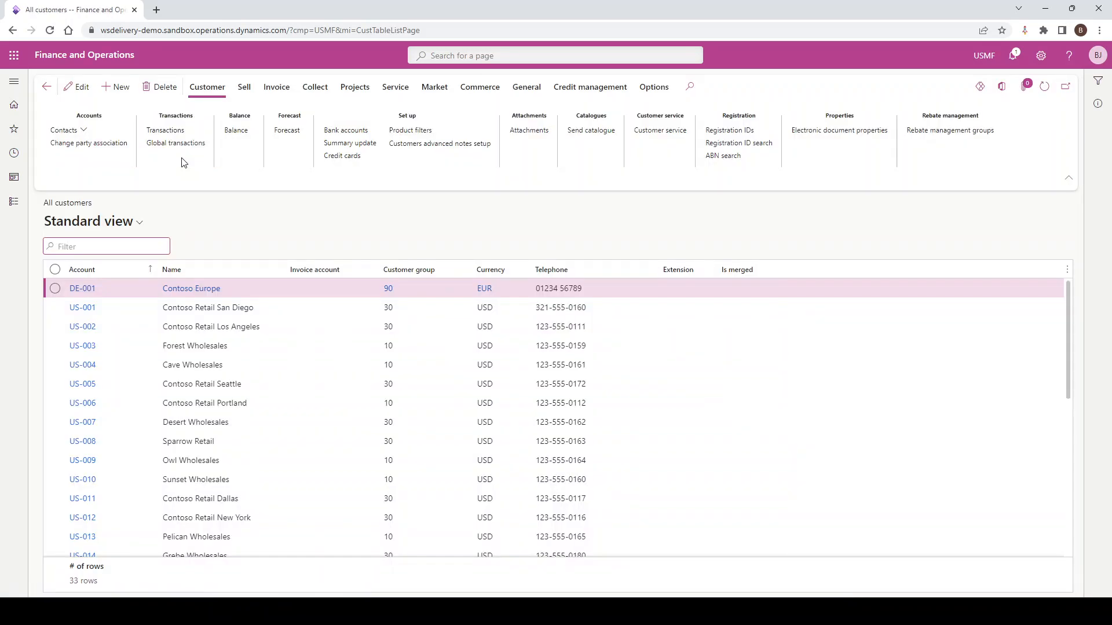
pyautogui.click(140, 226)
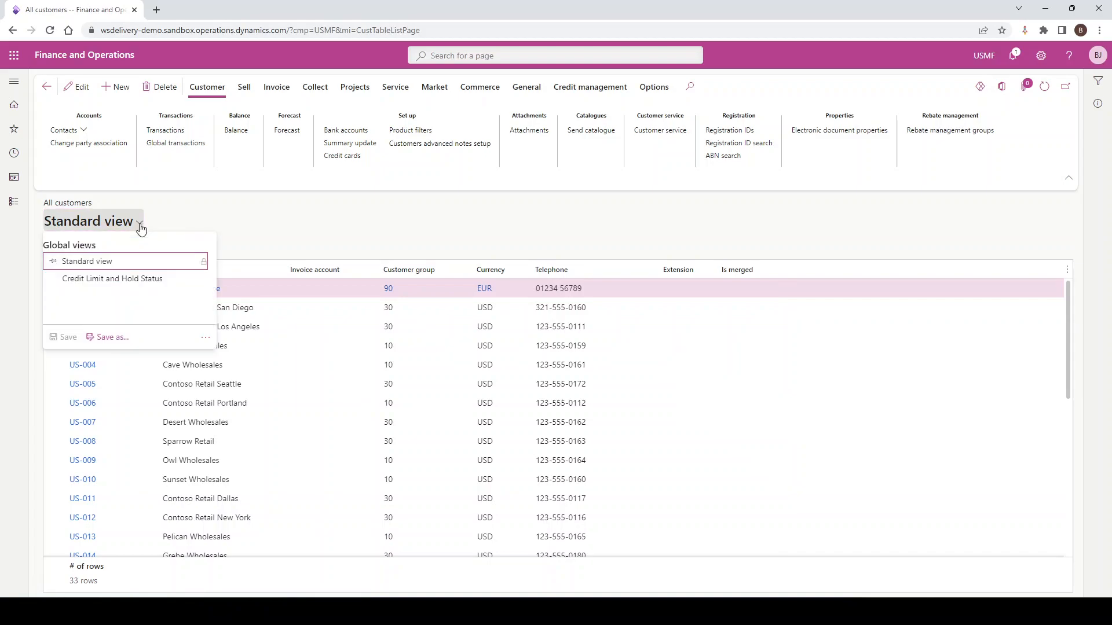
pyautogui.click(134, 281)
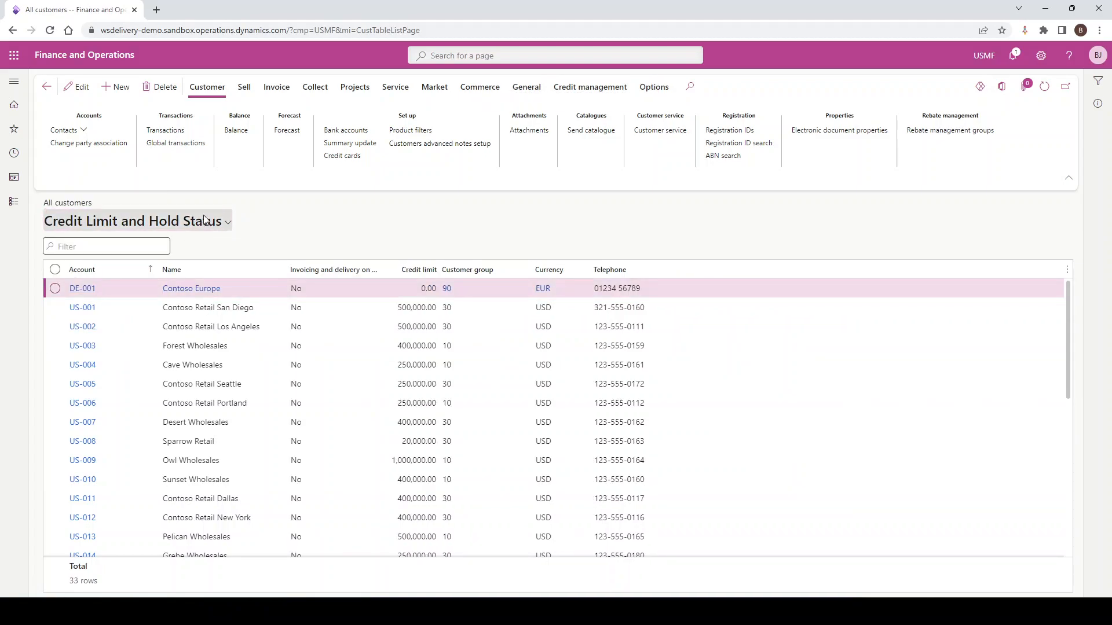
pyautogui.click(204, 221)
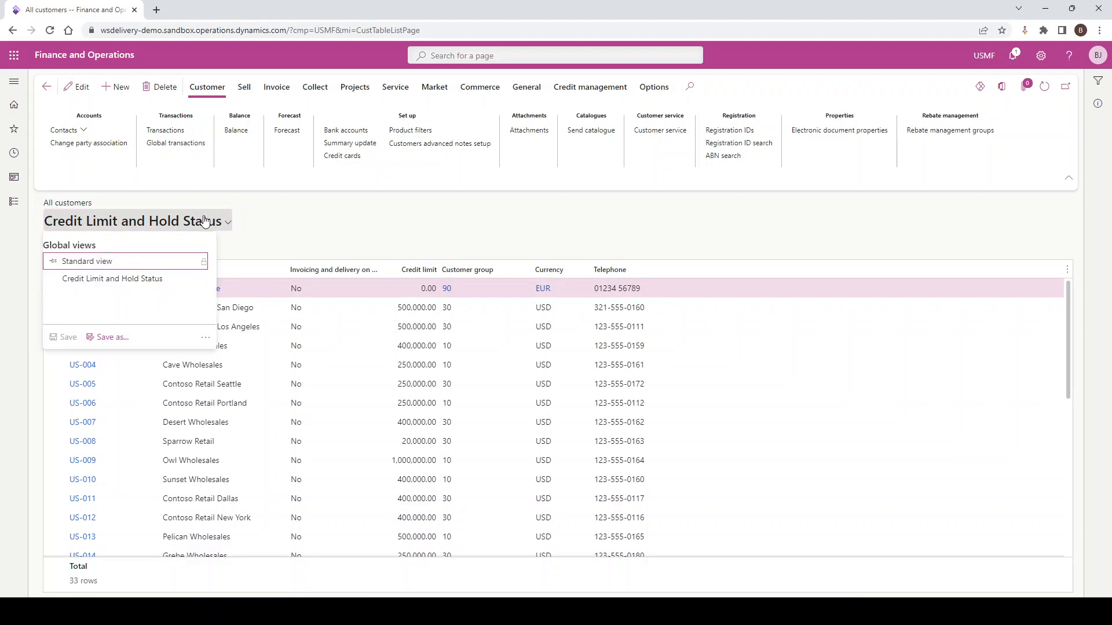
pyautogui.click(99, 268)
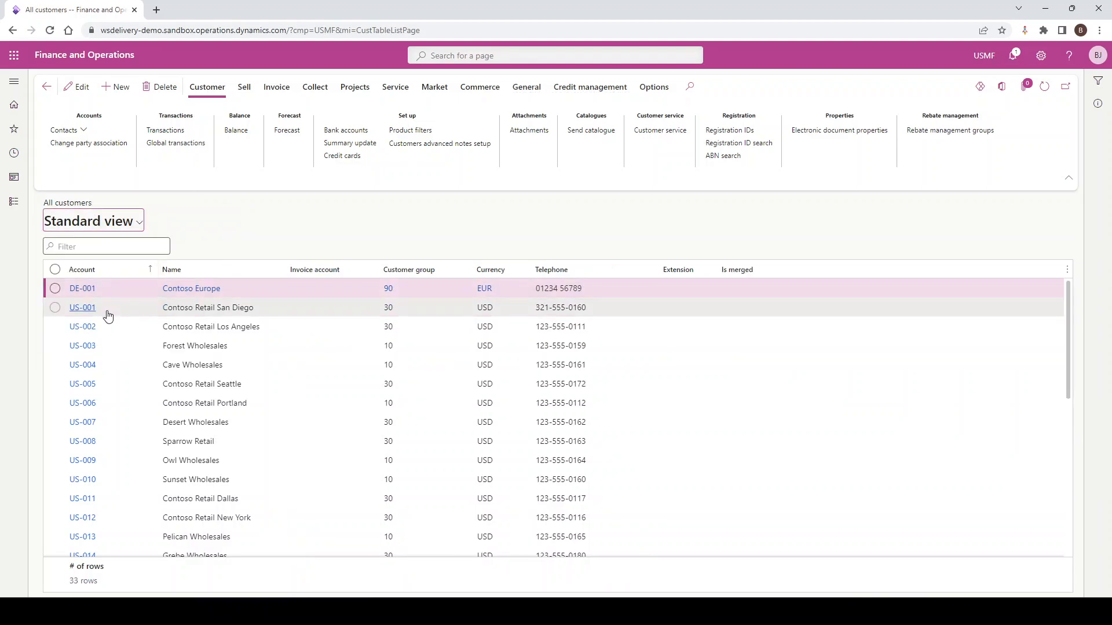
# Step: Open the Contoso Retail San Diego customer record and switch it to Simple View
pyautogui.click(89, 311)
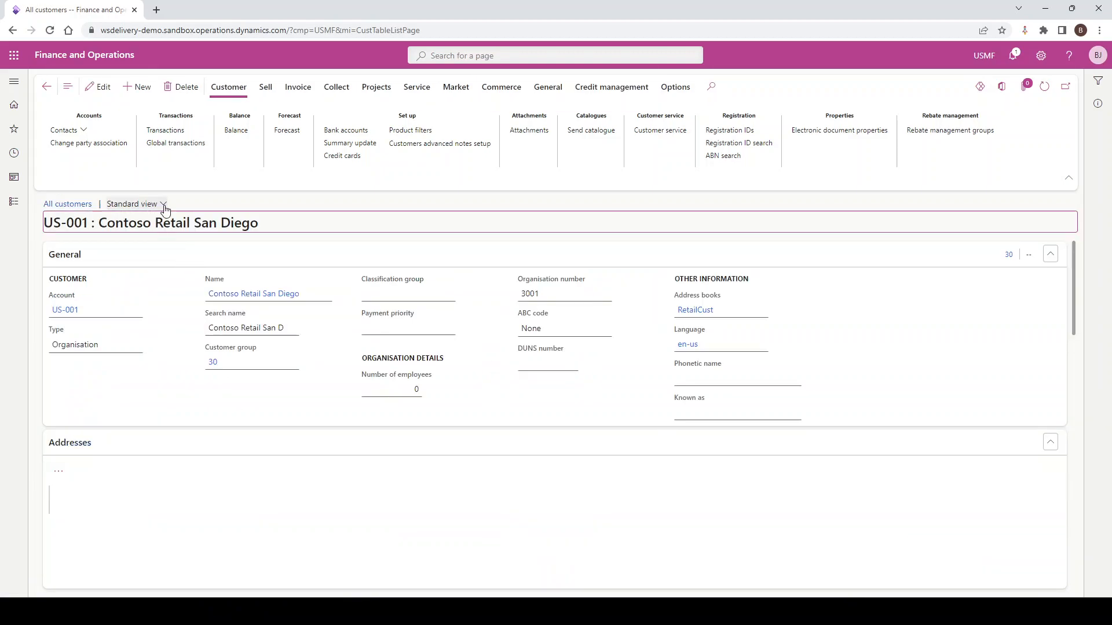
pyautogui.click(163, 206)
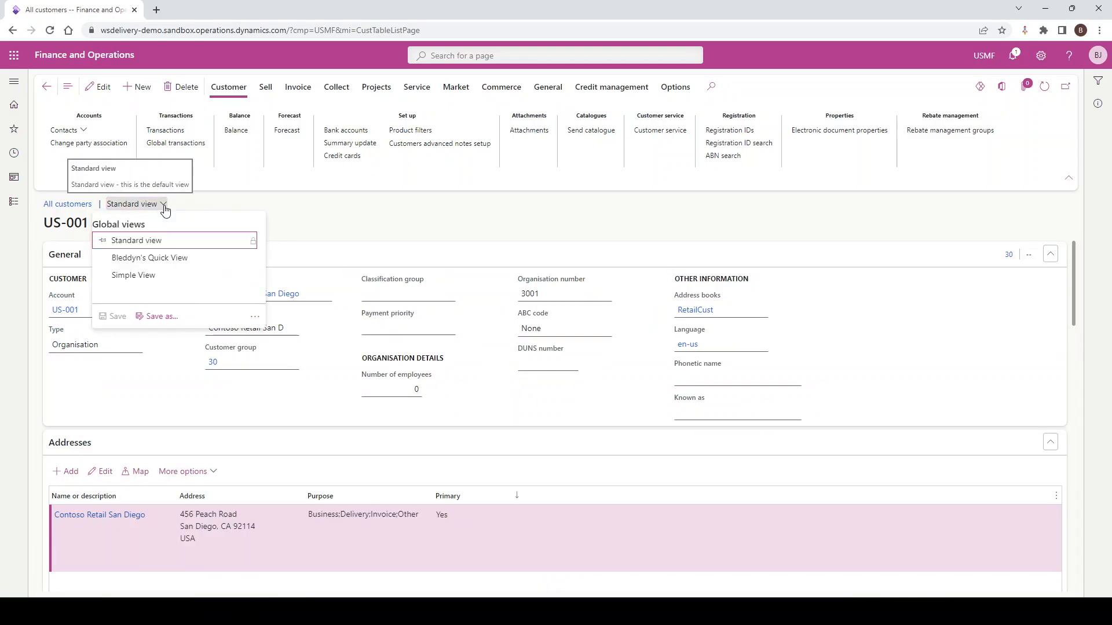
pyautogui.click(150, 282)
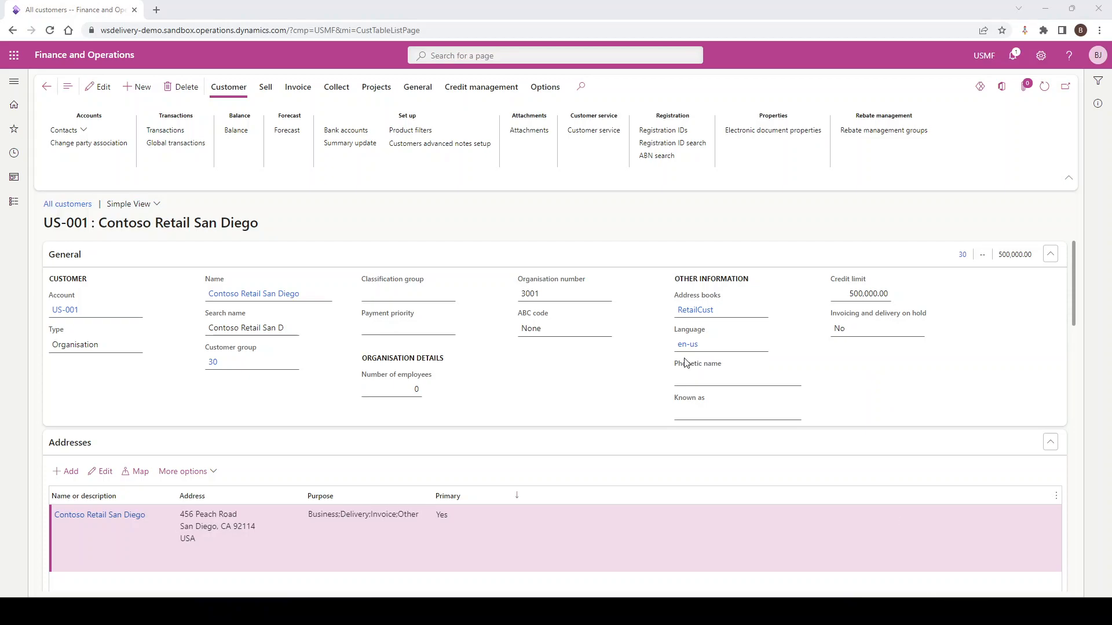
# Step: Return to the All customers list and switch it to the Credit Limit and Hold Status view
pyautogui.click(54, 91)
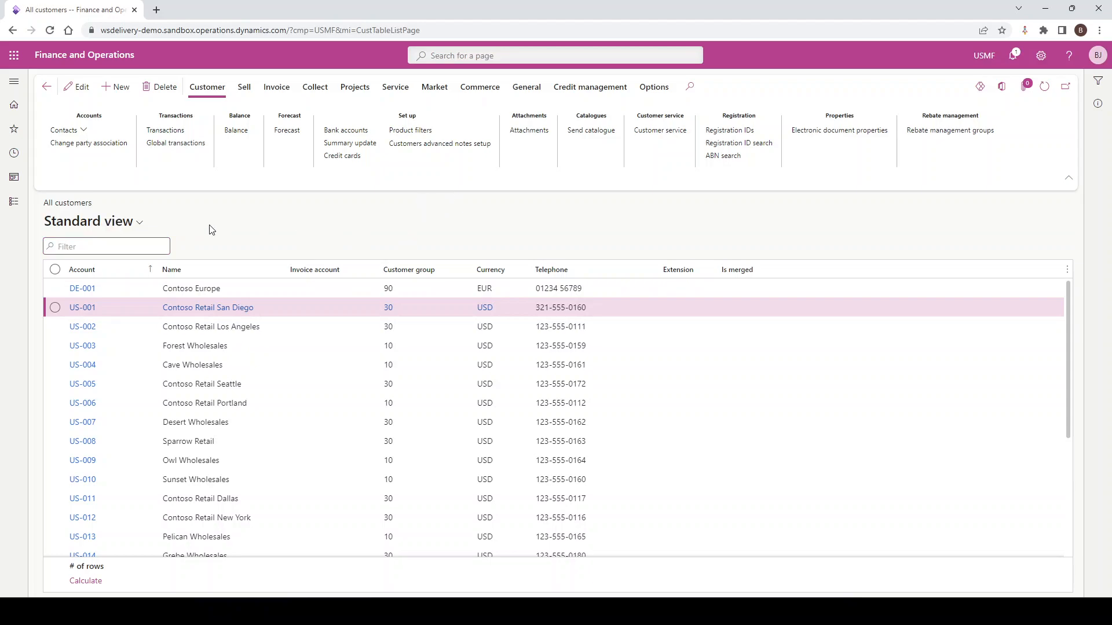
pyautogui.click(140, 223)
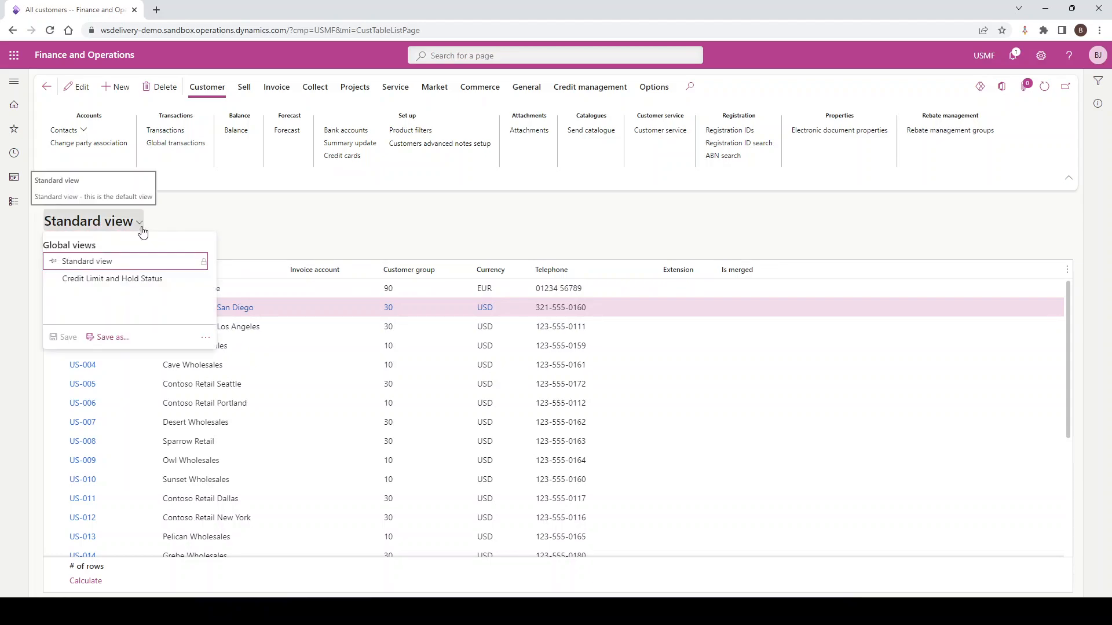
pyautogui.click(135, 283)
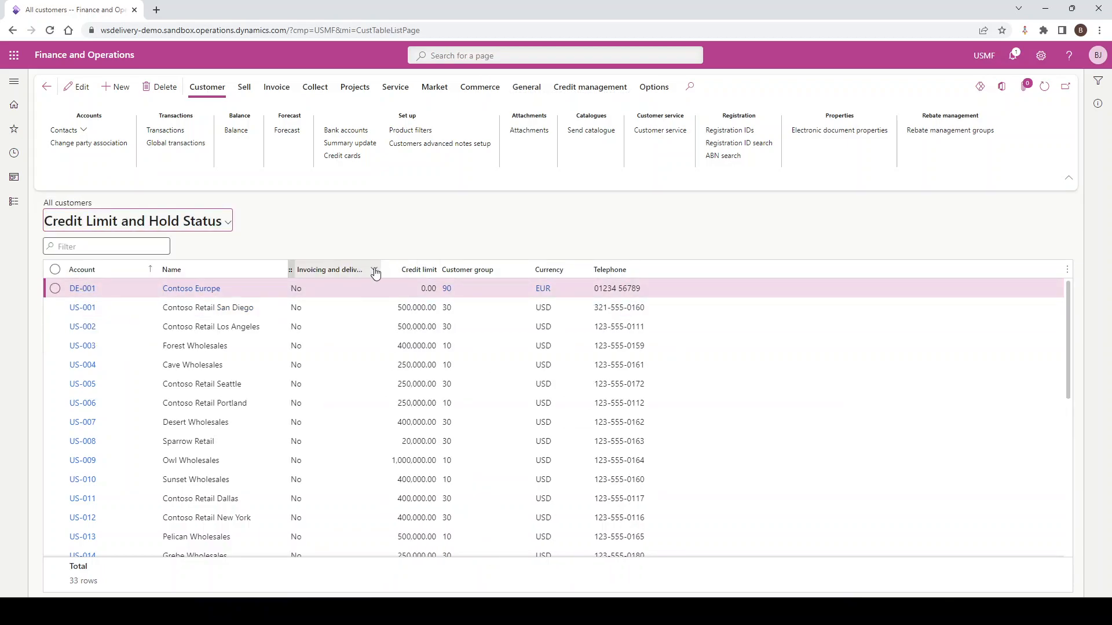
# Step: Filter the customer list to records where Invoicing and delivery on hold is exactly No
pyautogui.click(327, 269)
pyautogui.click(316, 366)
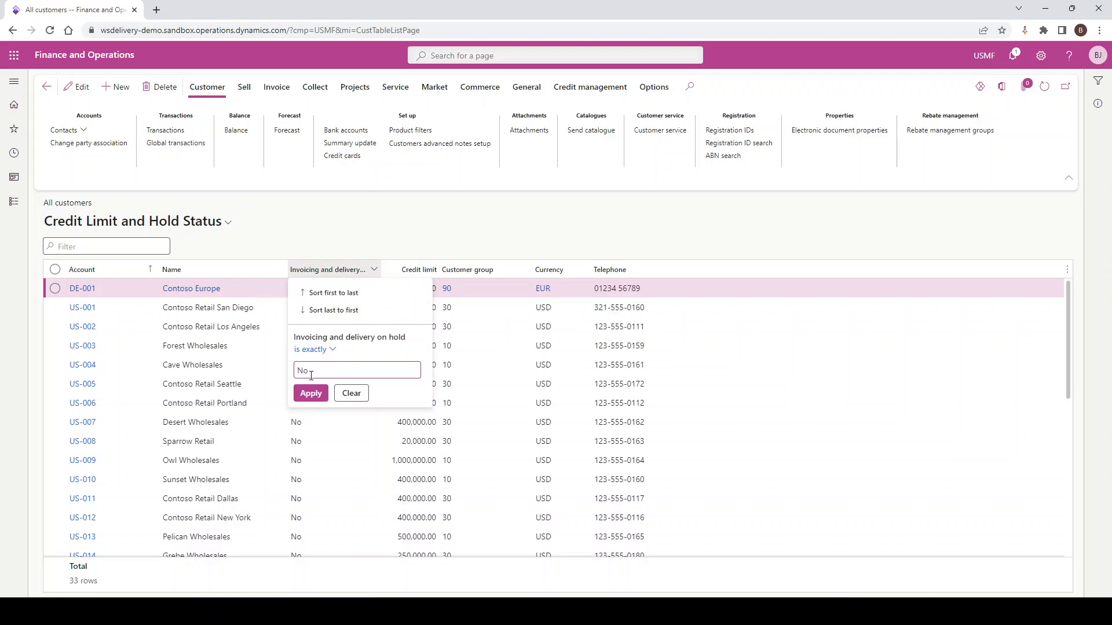
pyautogui.click(311, 393)
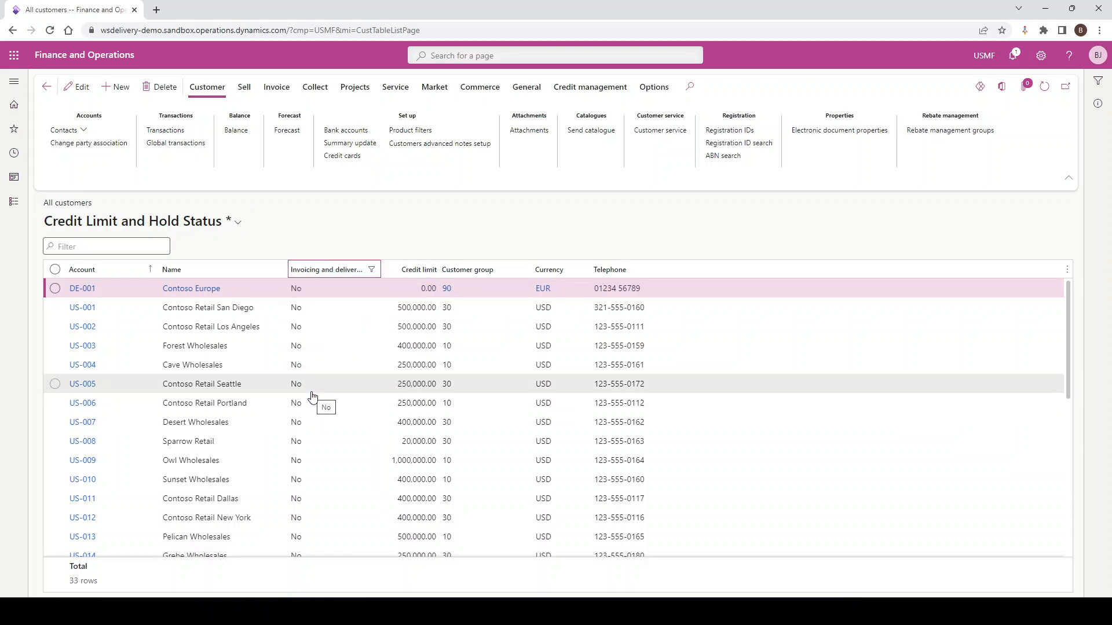
# Step: Add a filter on the Credit limit column using the not equal to condition
pyautogui.click(432, 270)
pyautogui.click(434, 351)
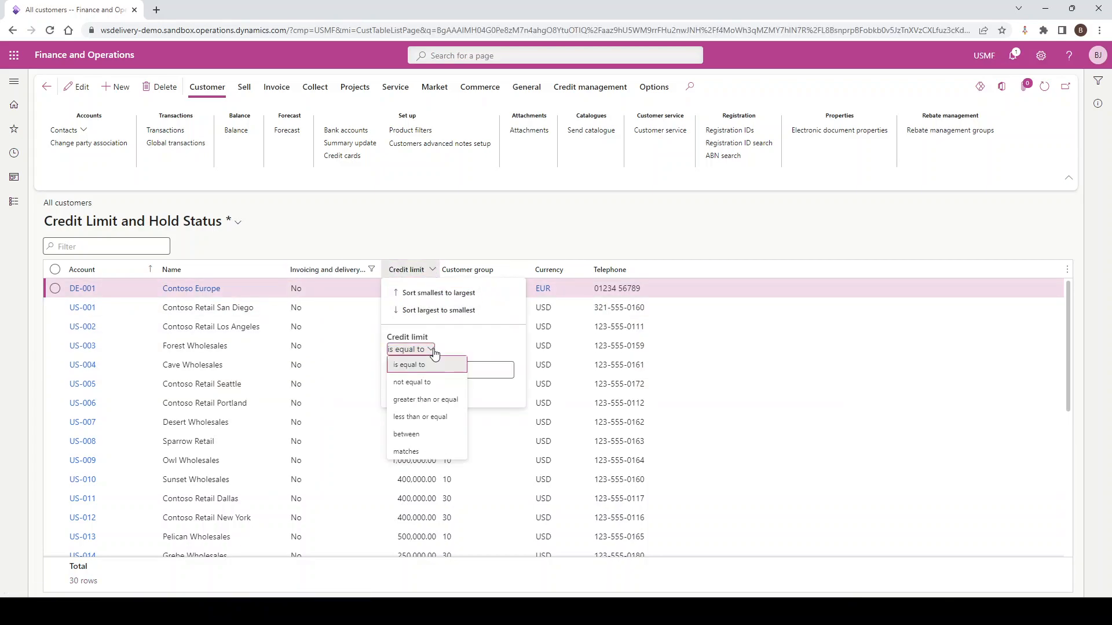
pyautogui.click(429, 380)
pyautogui.click(417, 368)
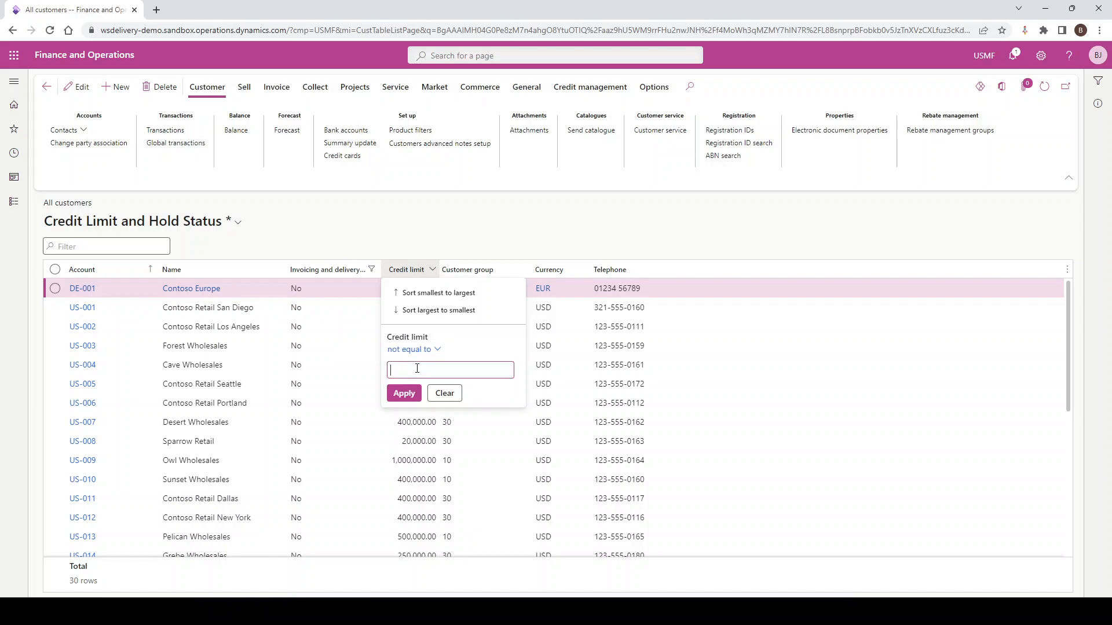
pyautogui.click(405, 393)
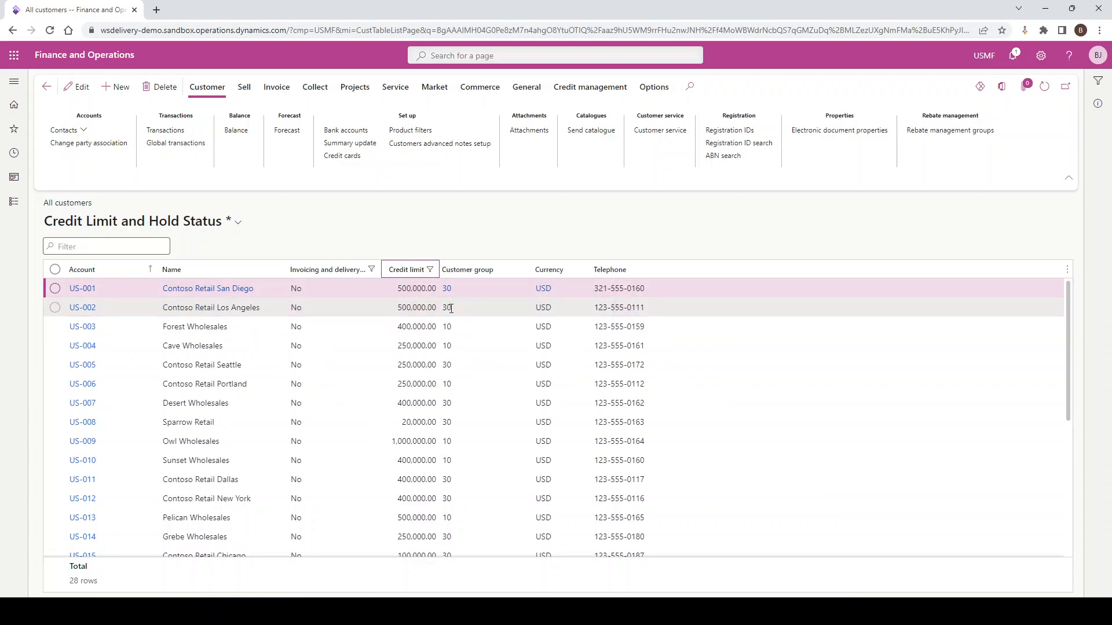
# Step: Filter the customer list to customer group 30 using the begins with condition
pyautogui.moveTo(451, 309)
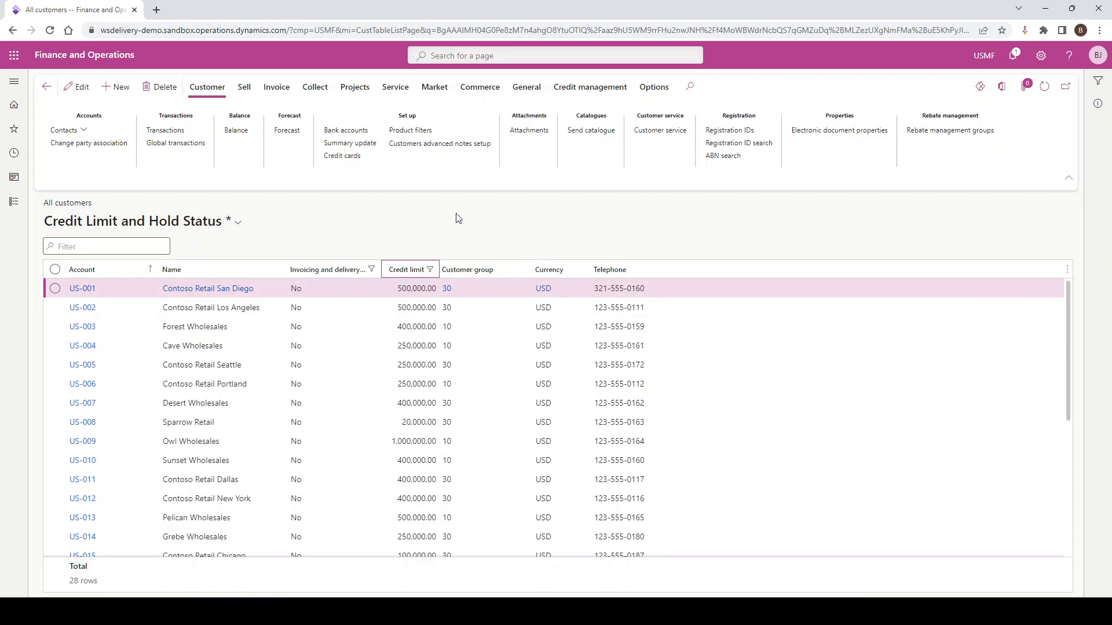
pyautogui.click(522, 271)
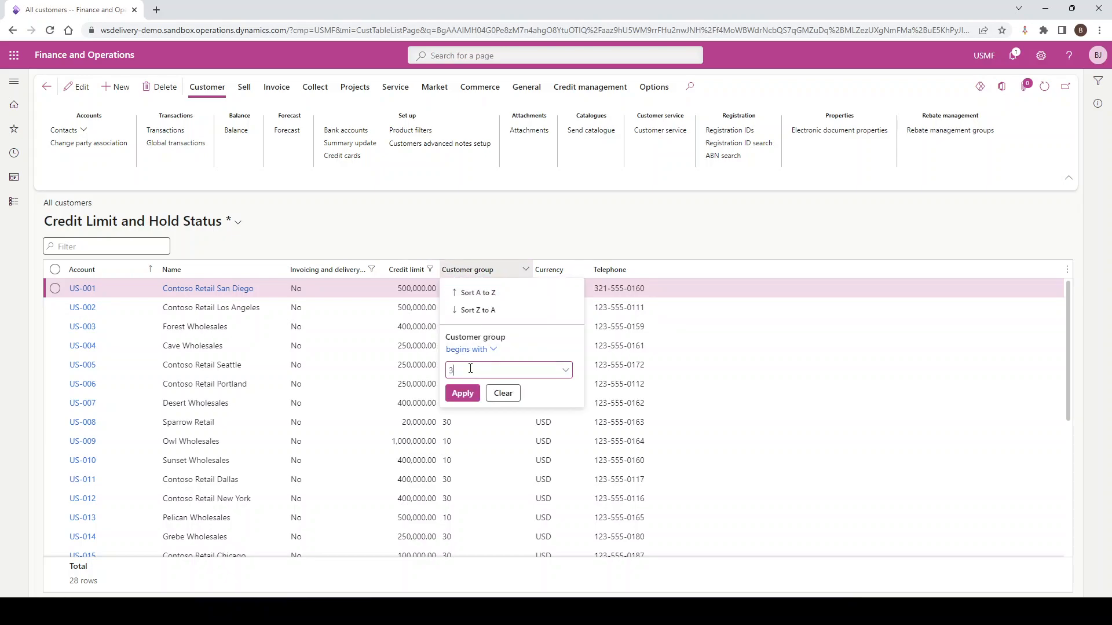
pyautogui.click(462, 394)
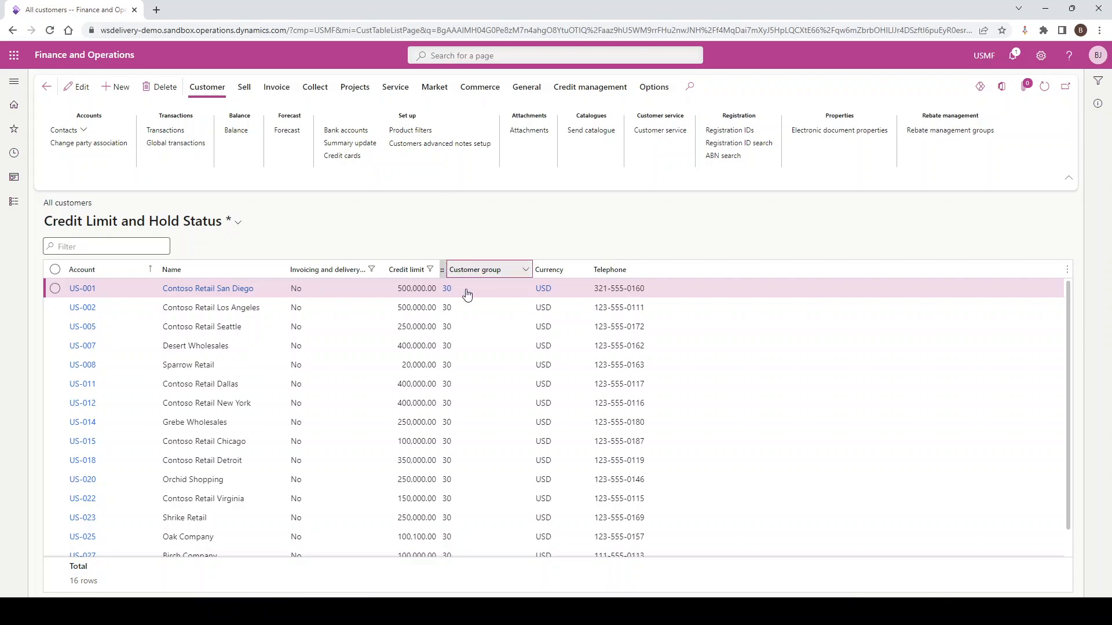
# Step: Save the filtered customer list layout as a new view named "Active Retail Customers - Credit Limit"
pyautogui.moveTo(469, 297)
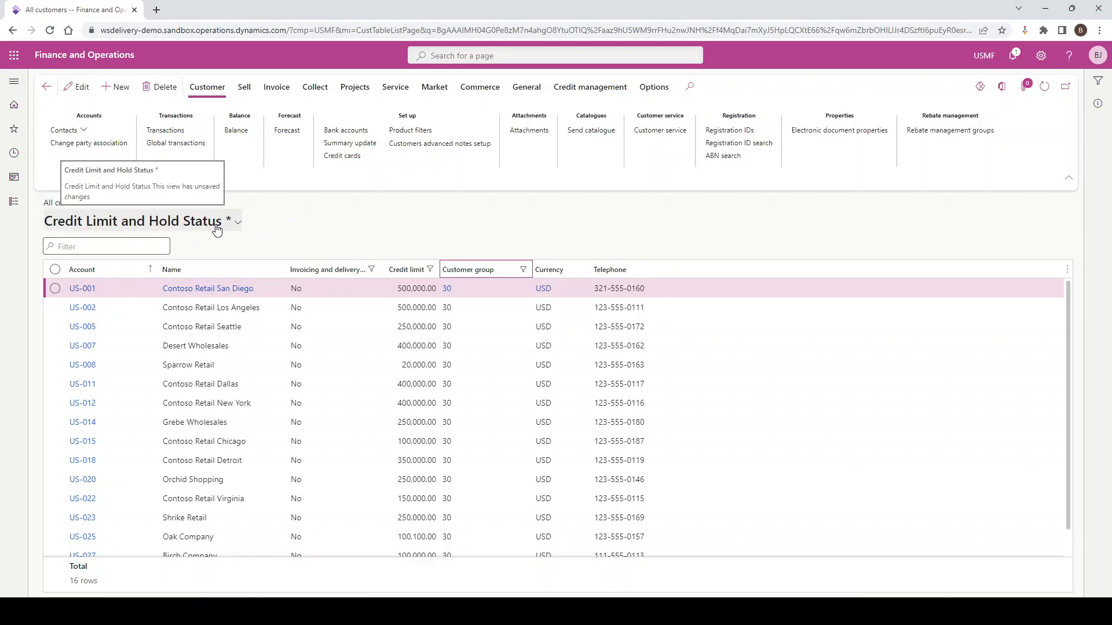
pyautogui.click(237, 223)
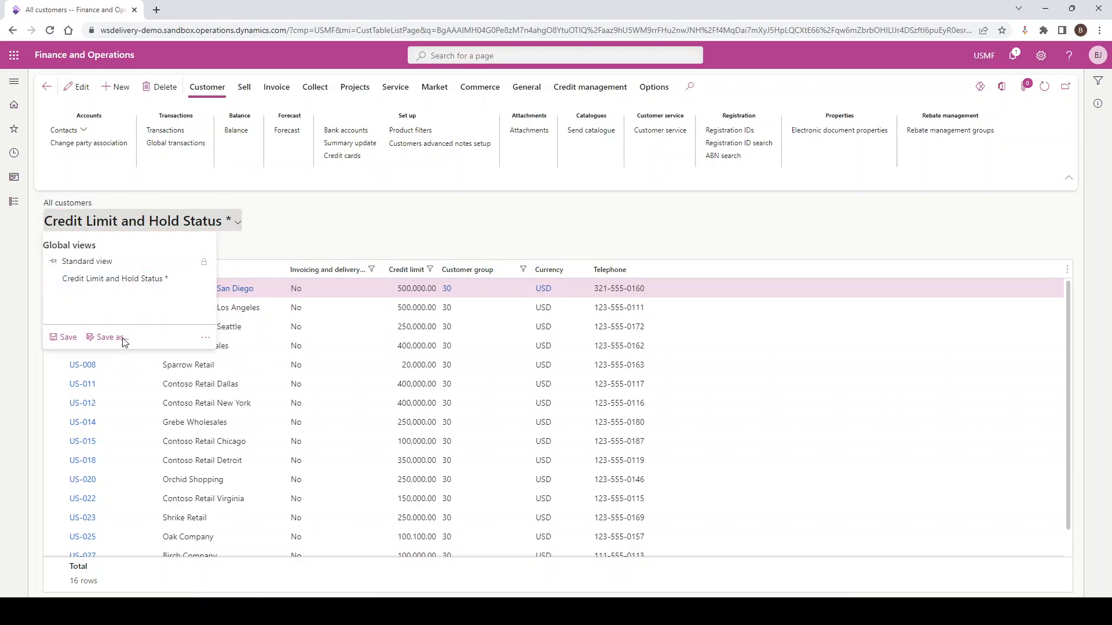
pyautogui.click(123, 340)
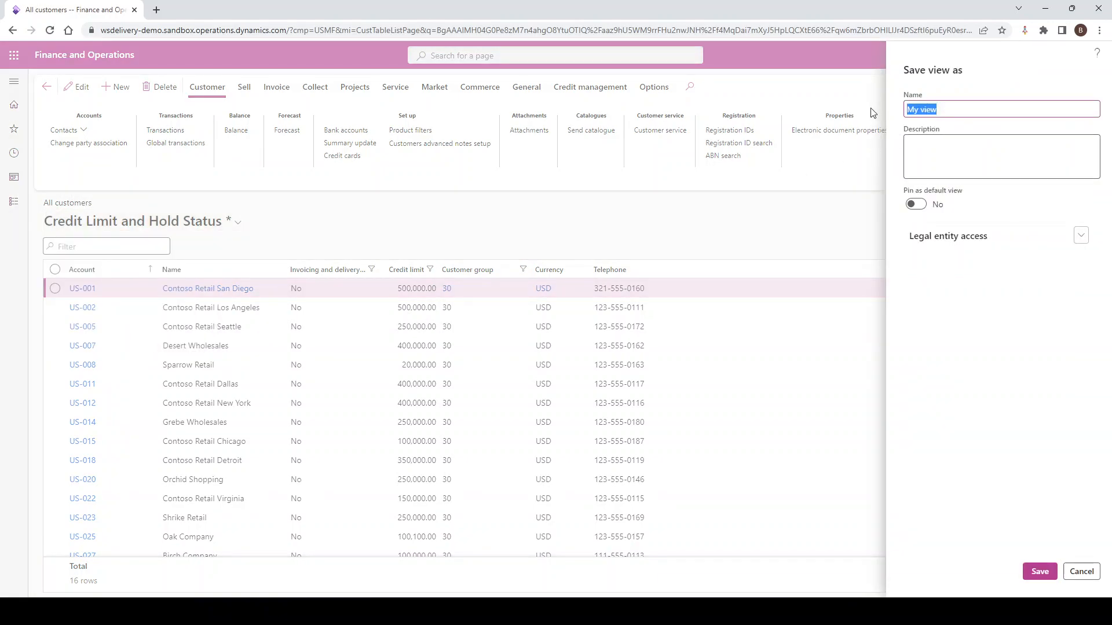
pyautogui.write('Retail')
pyautogui.hotkey('ctrl', 'a')
pyautogui.press('BackSpace')
pyautogui.write('Active Retail Customers - Credit Lim')
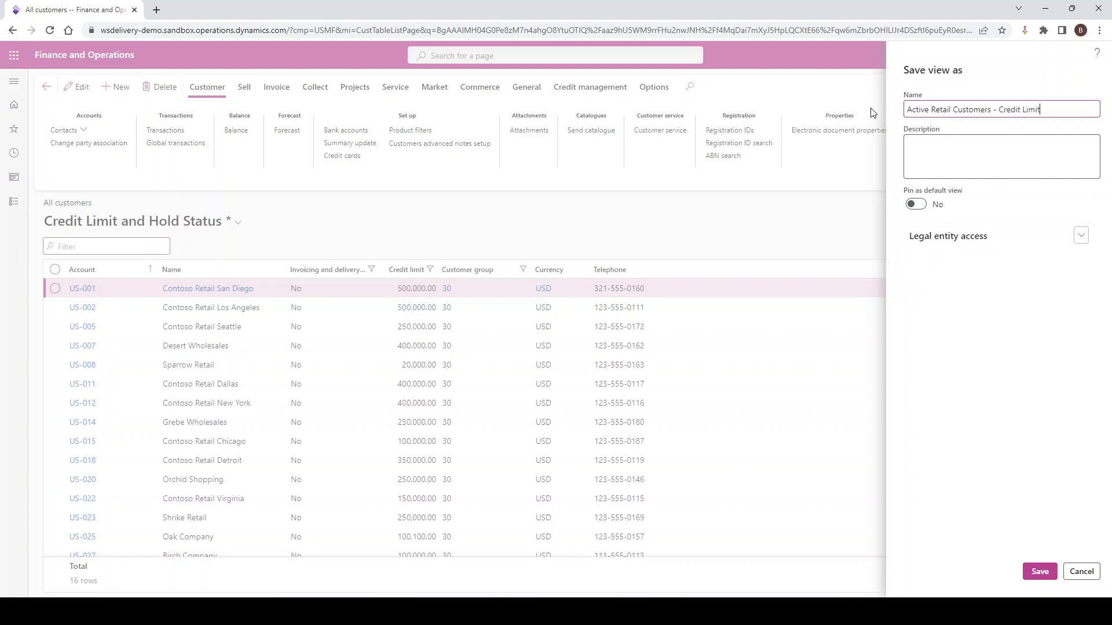
pyautogui.click(1039, 571)
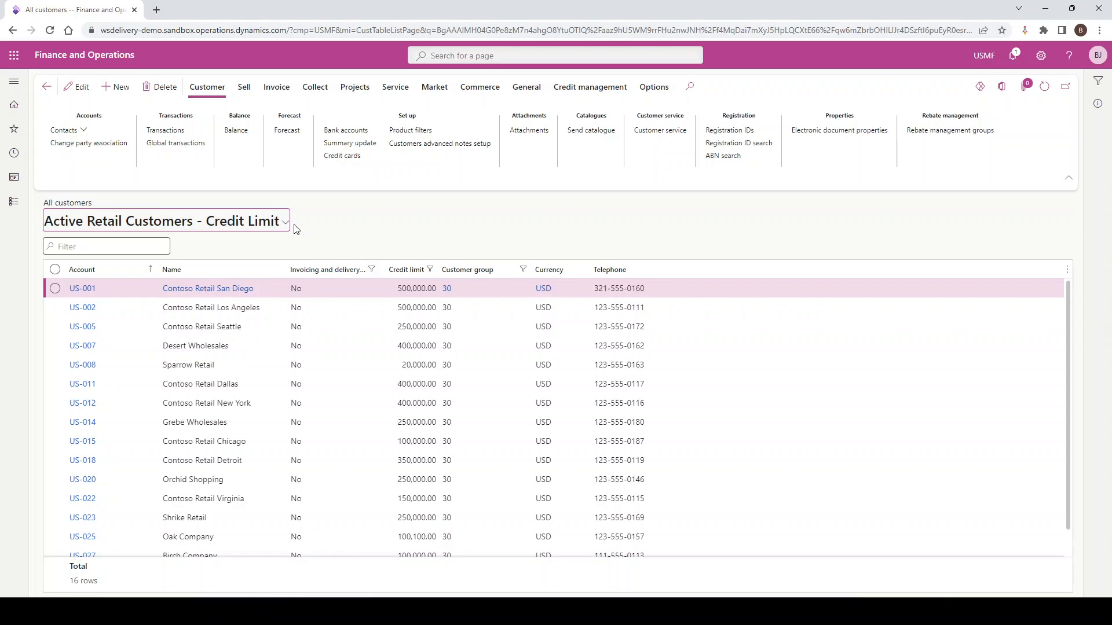
# Step: Start adding the customer list to the Customer invoicing workspace with the Tile presentation and open its configuration
pyautogui.click(653, 90)
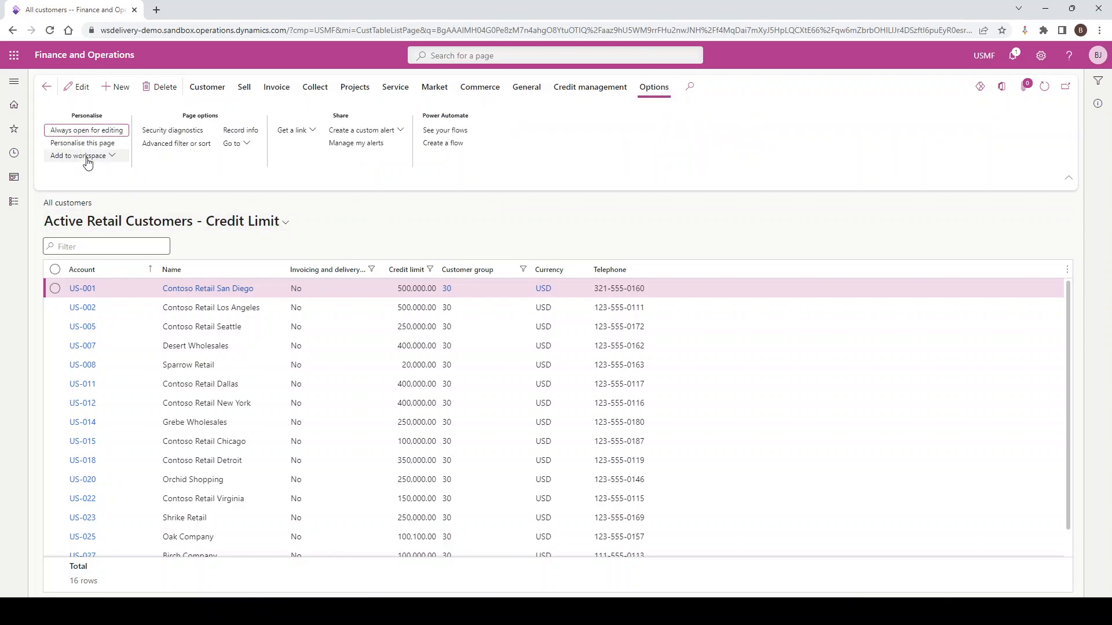
pyautogui.click(111, 159)
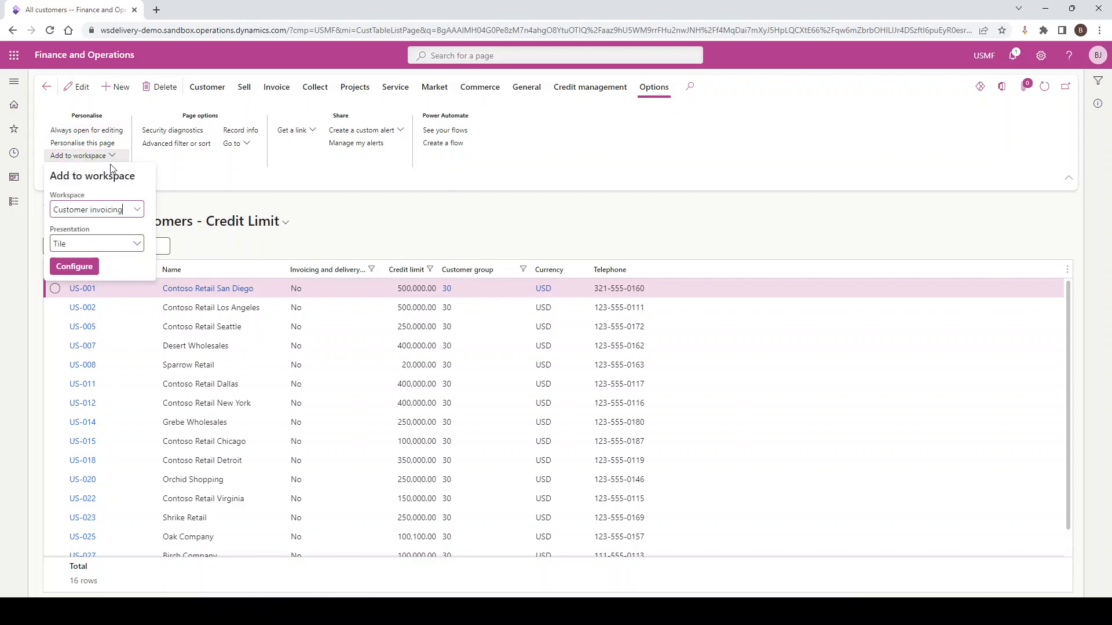
pyautogui.click(137, 210)
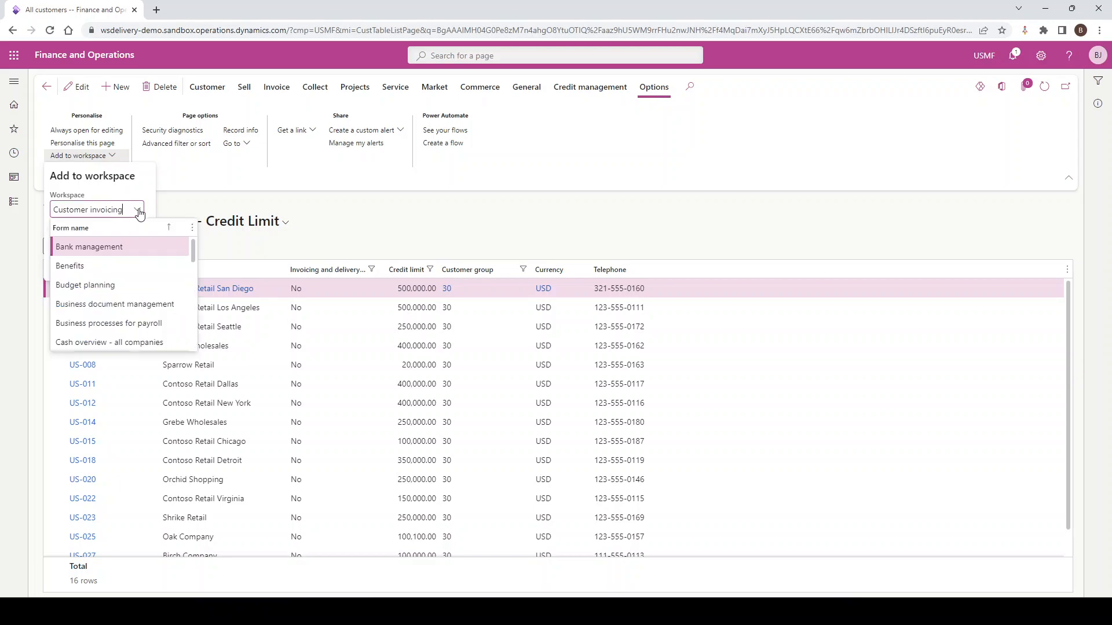
pyautogui.scroll(-15, 91, 268)
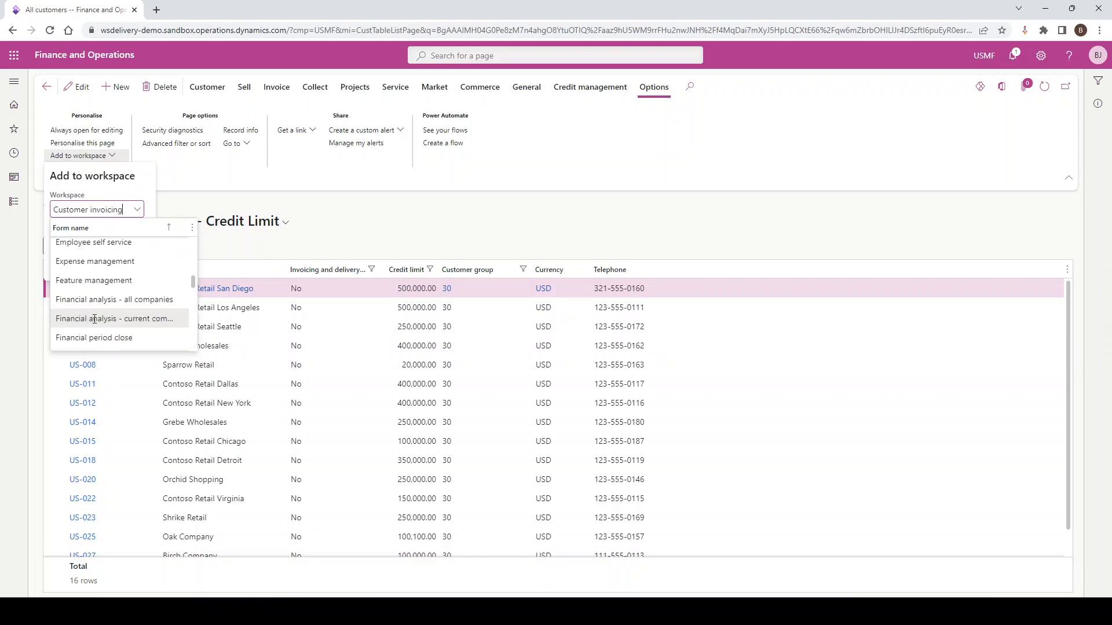
pyautogui.scroll(15, 94, 319)
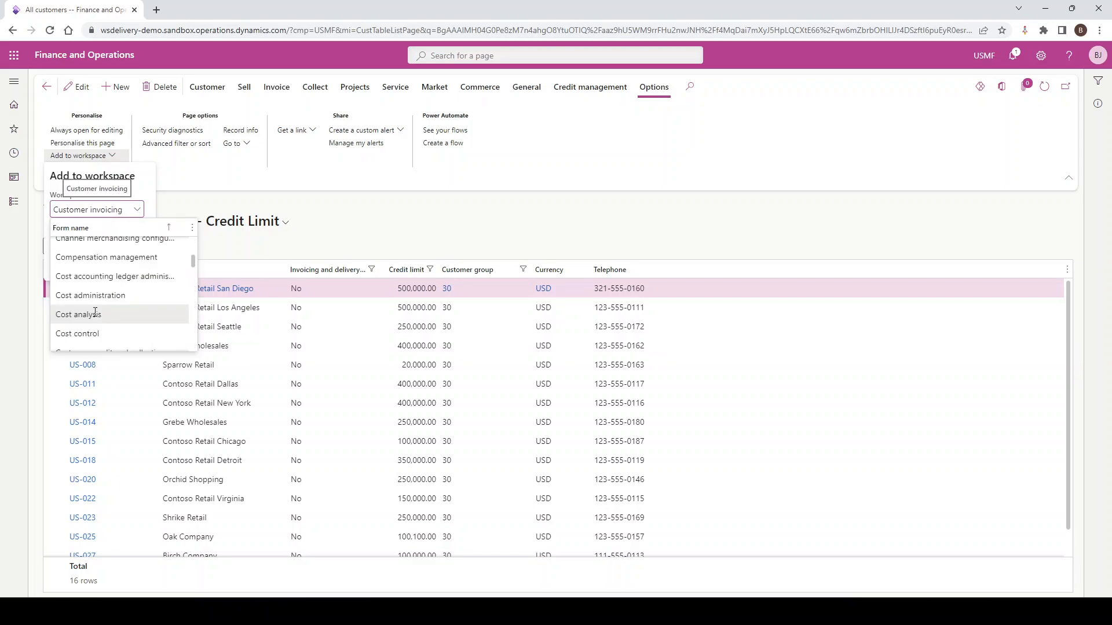
pyautogui.scroll(-5, 91, 304)
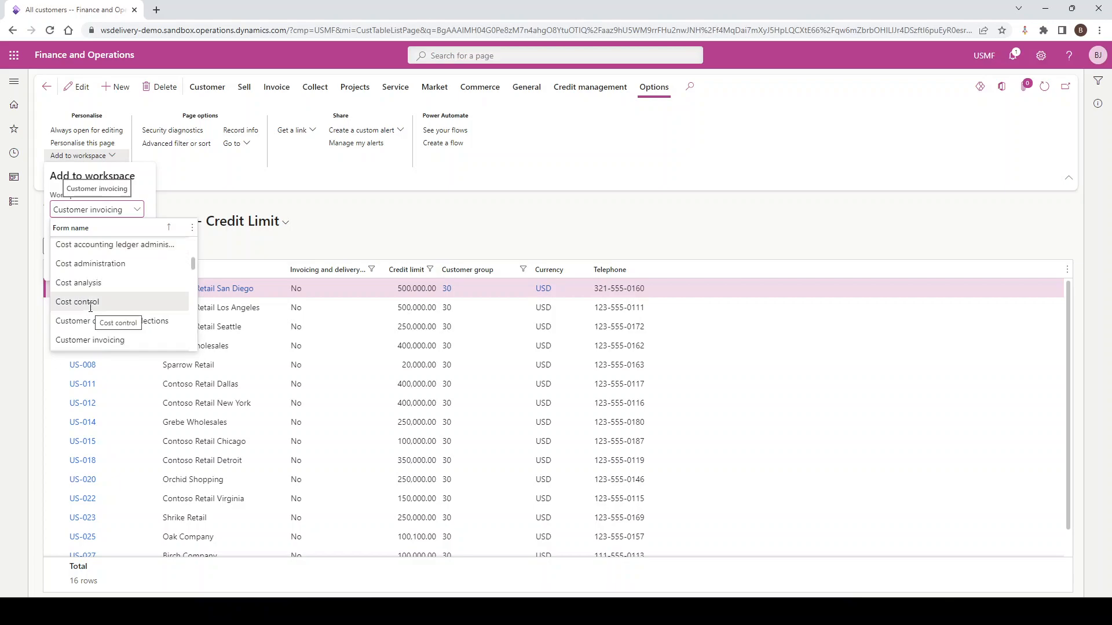
pyautogui.click(85, 344)
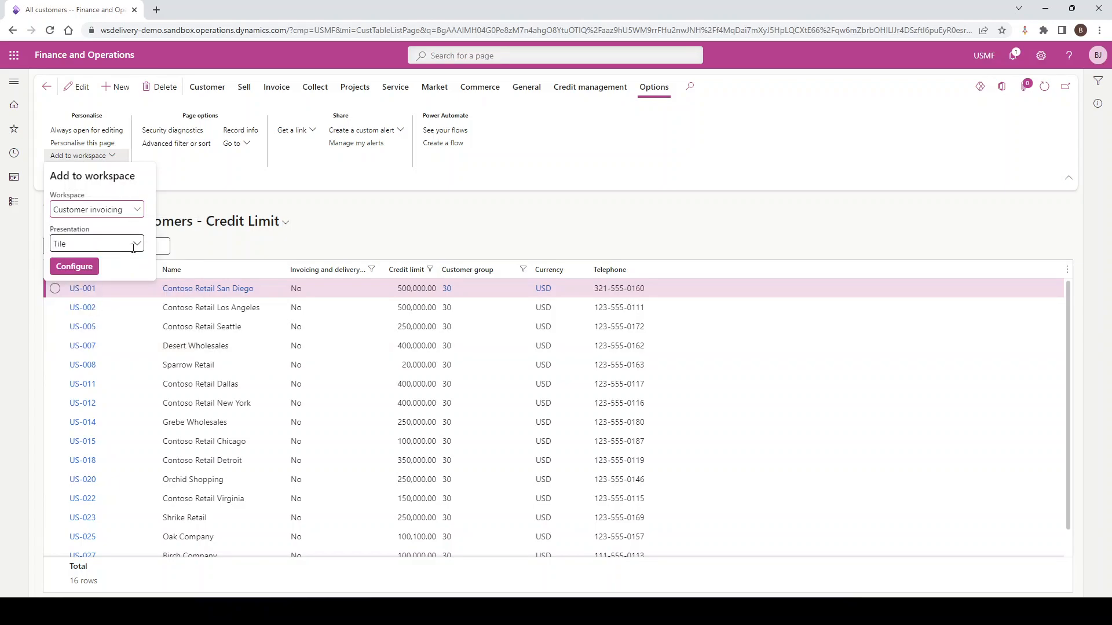
pyautogui.click(138, 247)
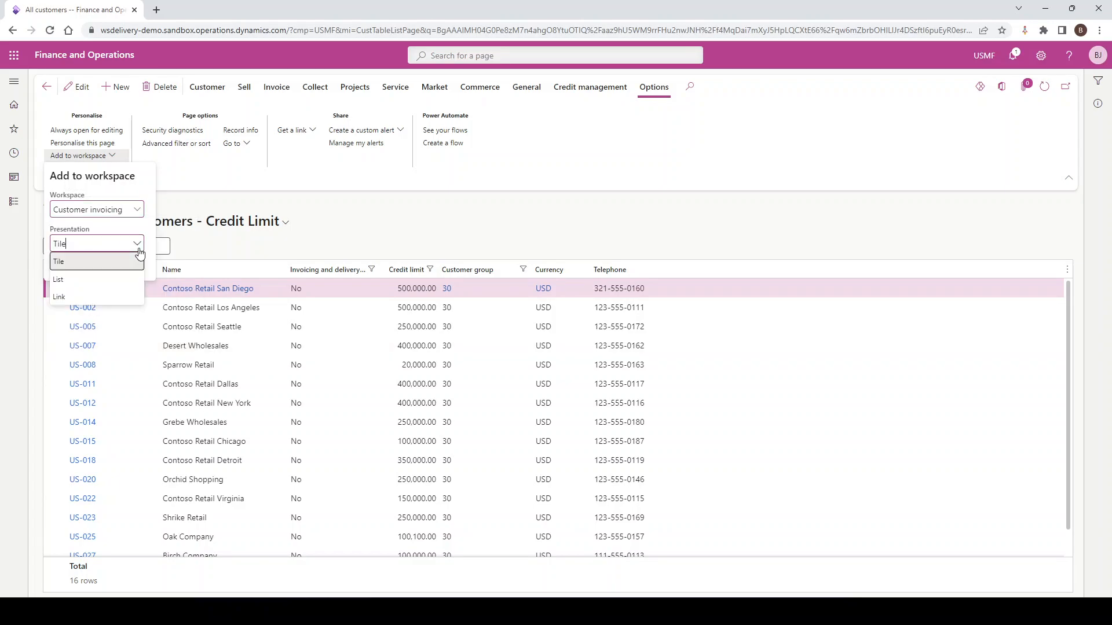
pyautogui.click(71, 265)
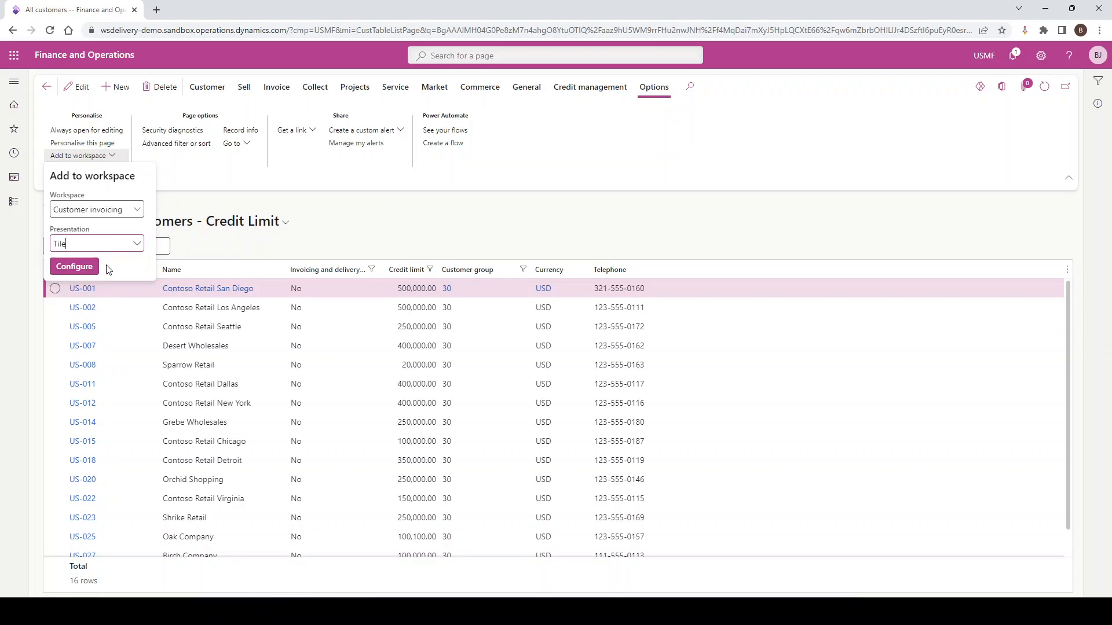
pyautogui.click(76, 267)
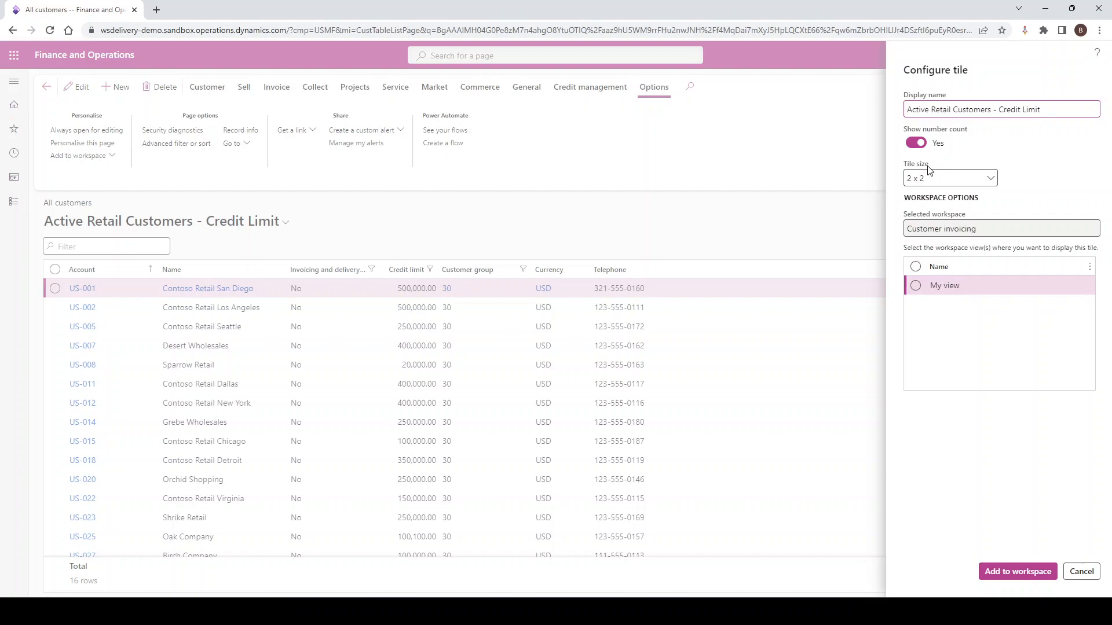
# Step: Select My view as the workspace view for the tile and add the tile to the workspace
pyautogui.click(990, 179)
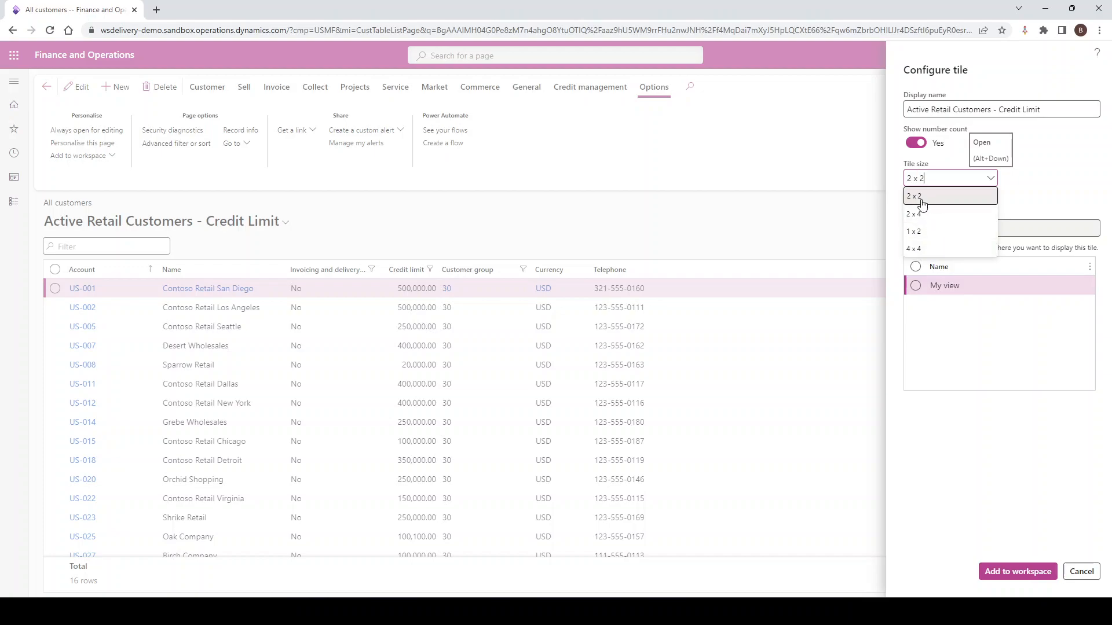
pyautogui.click(1022, 200)
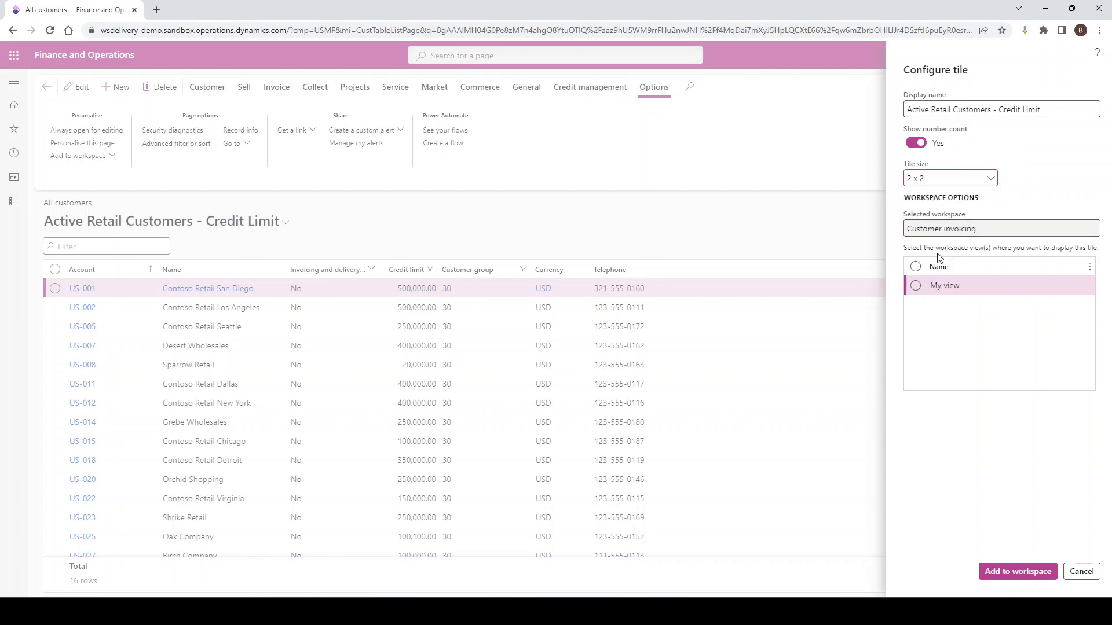
pyautogui.click(943, 292)
pyautogui.click(998, 575)
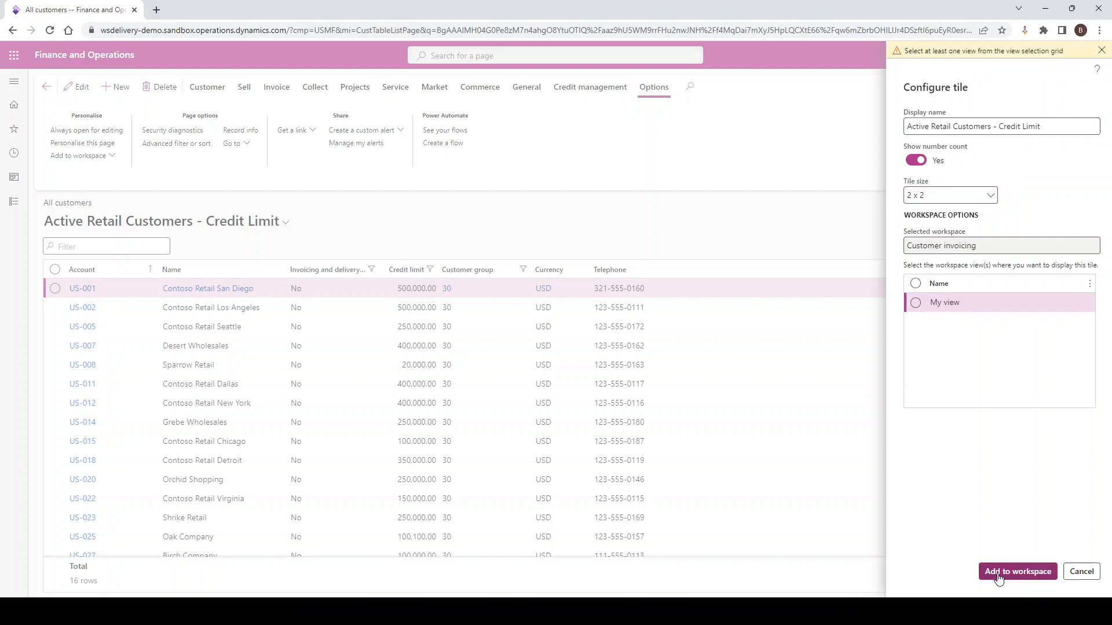
pyautogui.click(941, 305)
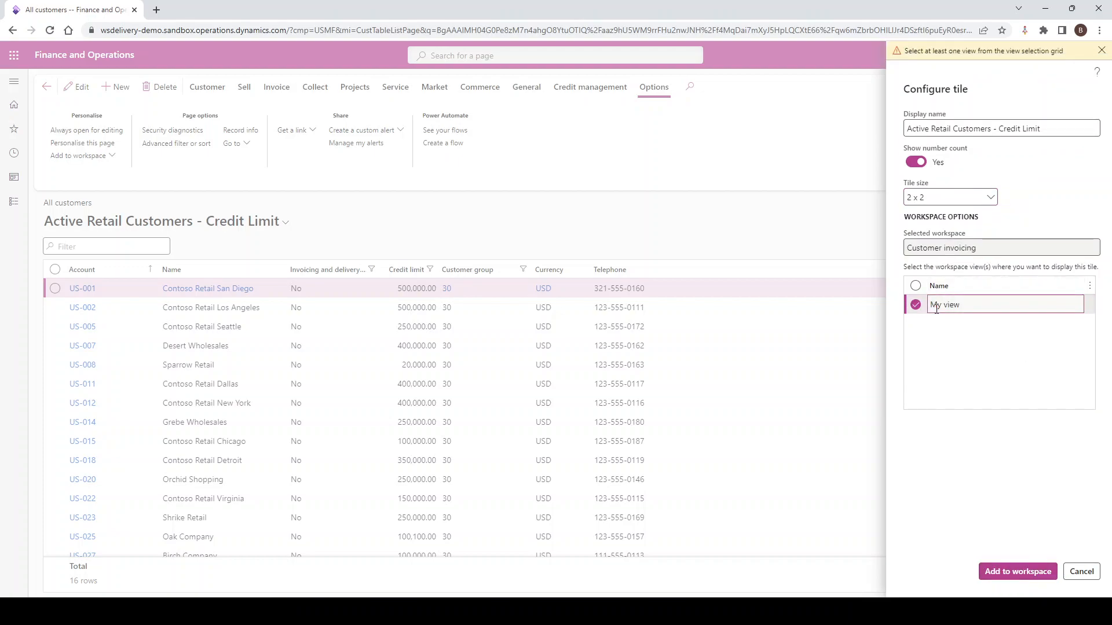
pyautogui.click(992, 573)
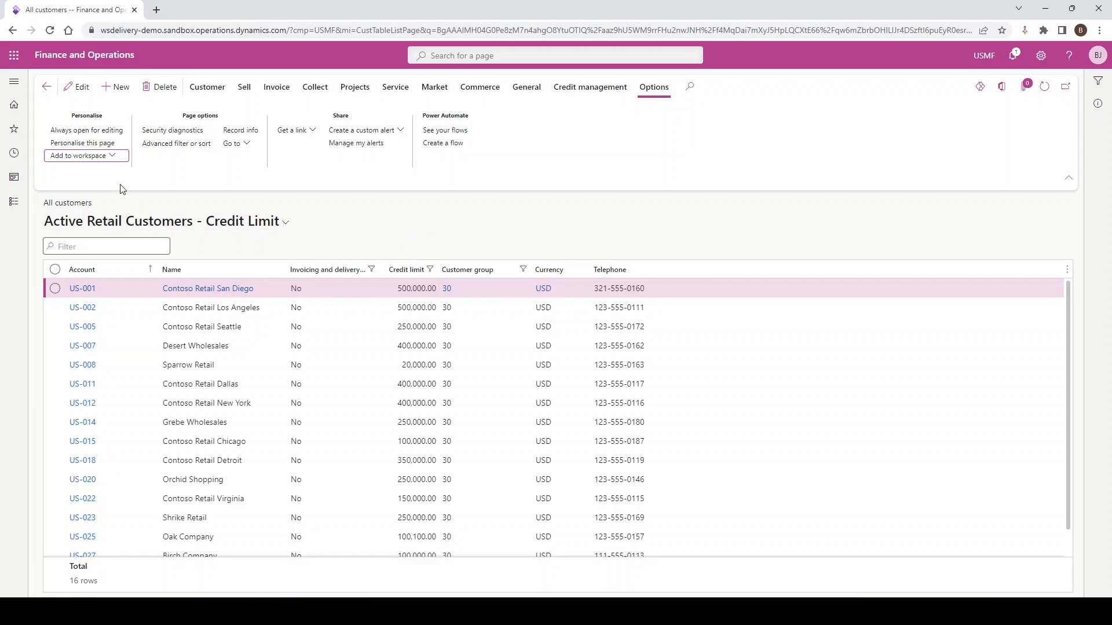
# Step: Start adding the customer list to the Customer invoicing workspace with the List presentation and open its configuration
pyautogui.click(111, 158)
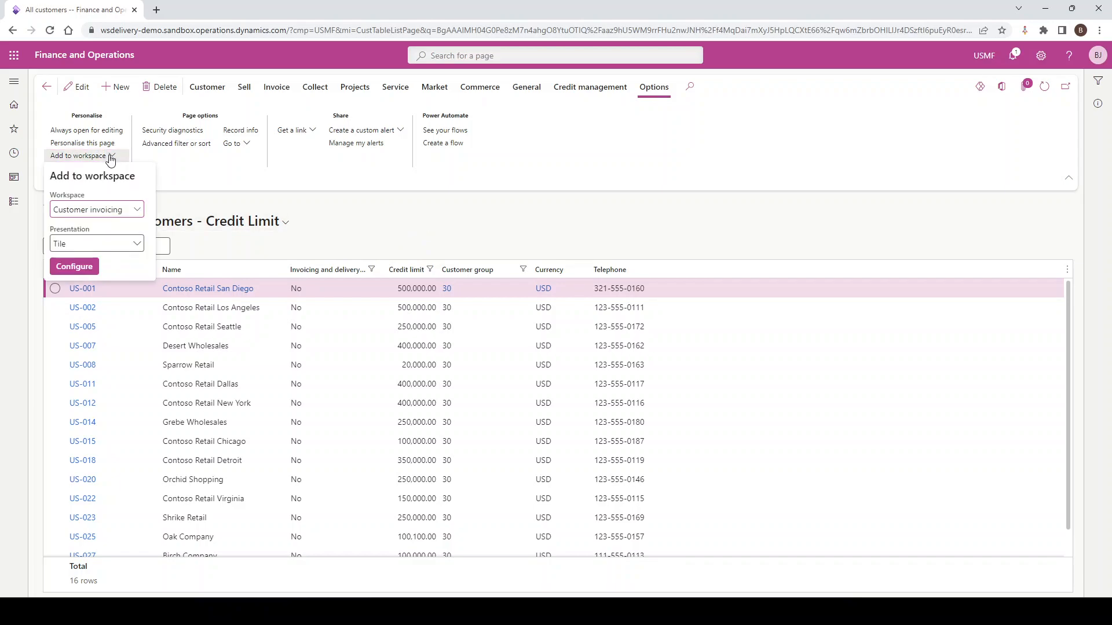
pyautogui.click(126, 251)
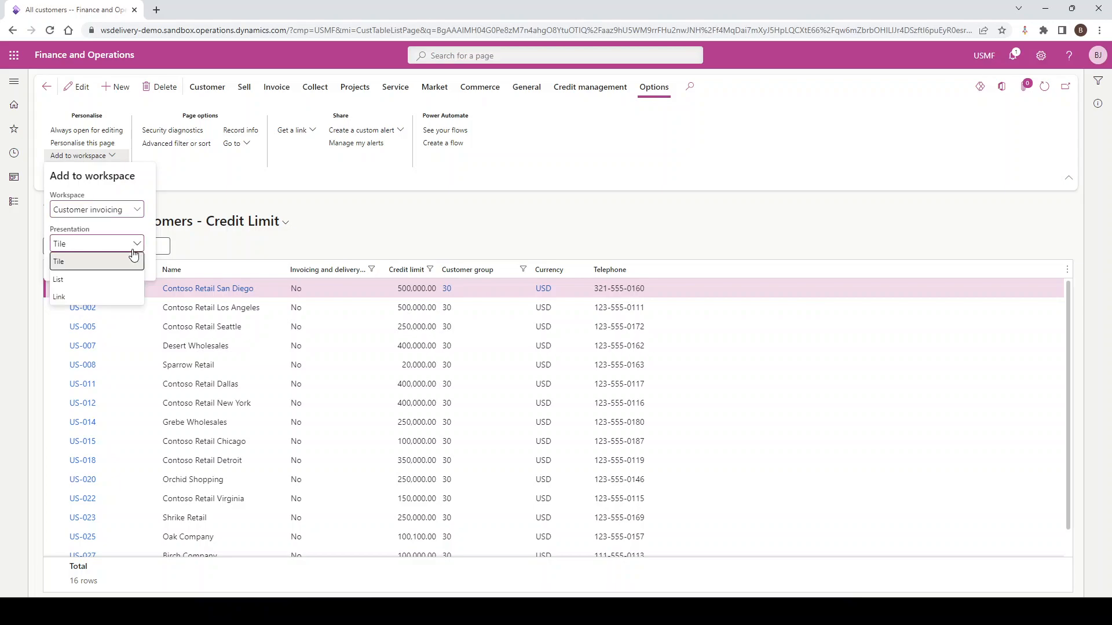
pyautogui.click(88, 279)
pyautogui.click(85, 269)
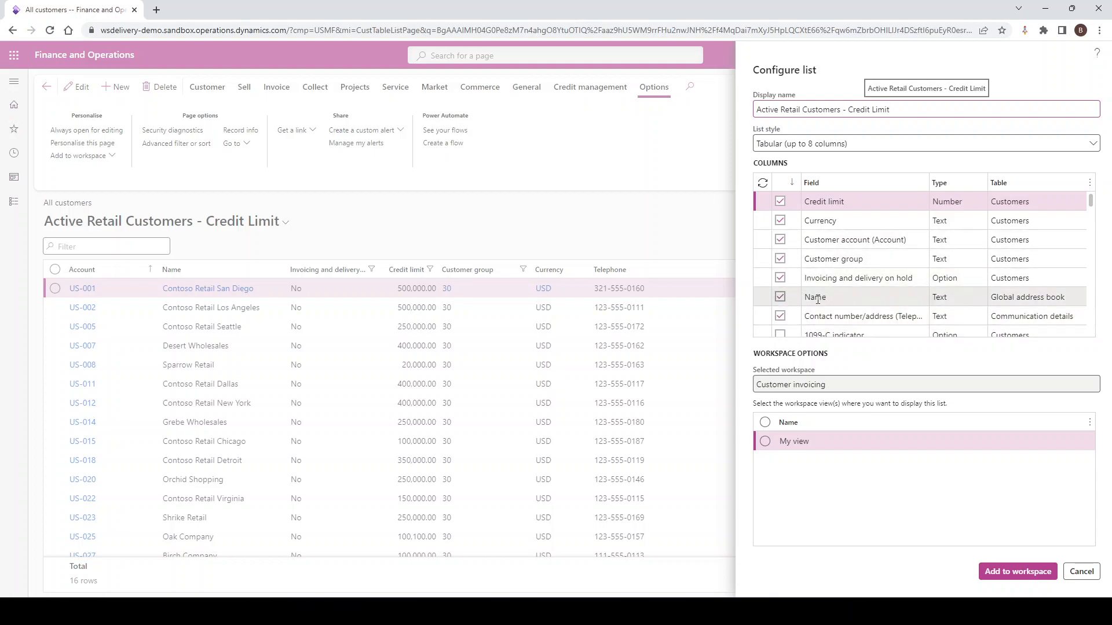
# Step: Exclude the telephone contact number/address column from the list and add the list to the workspace's My view
pyautogui.click(779, 317)
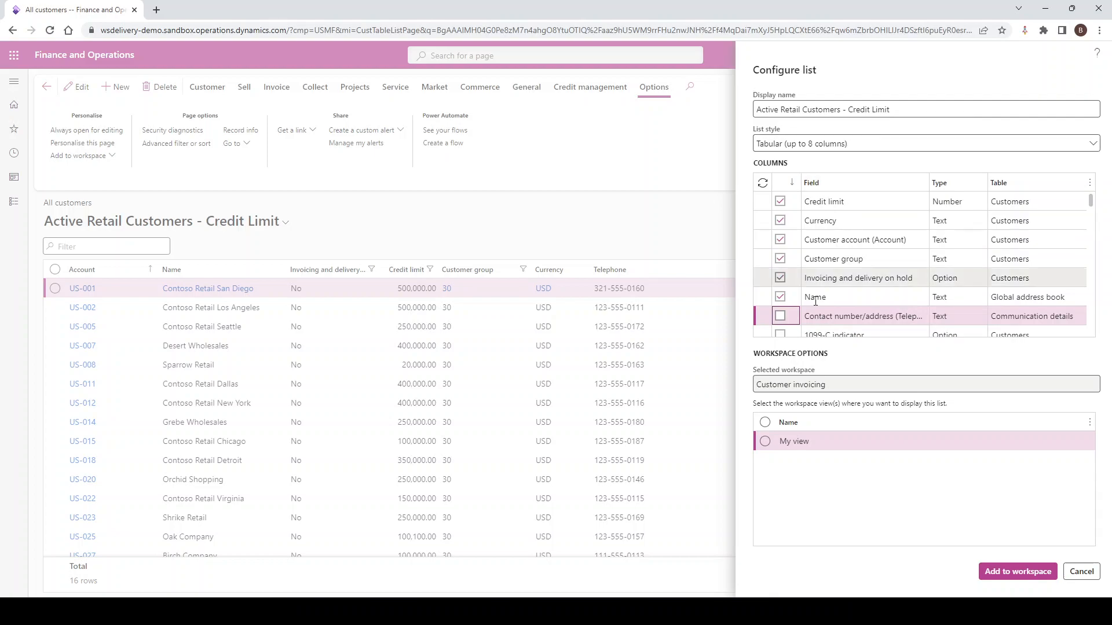
pyautogui.scroll(-2, 797, 278)
pyautogui.scroll(2, 797, 287)
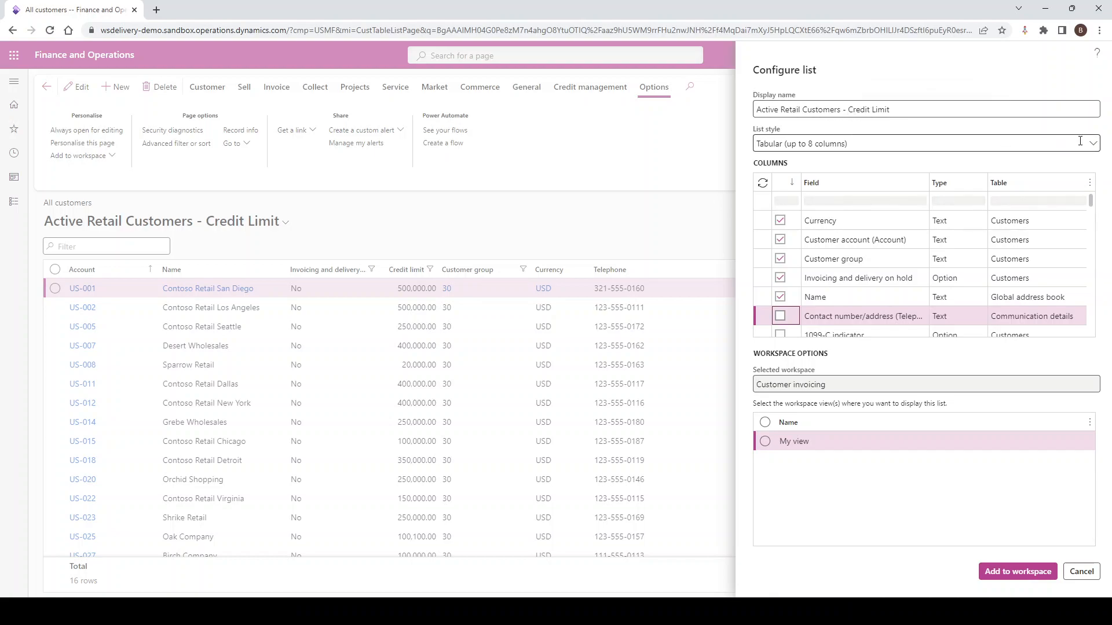
pyautogui.click(1094, 145)
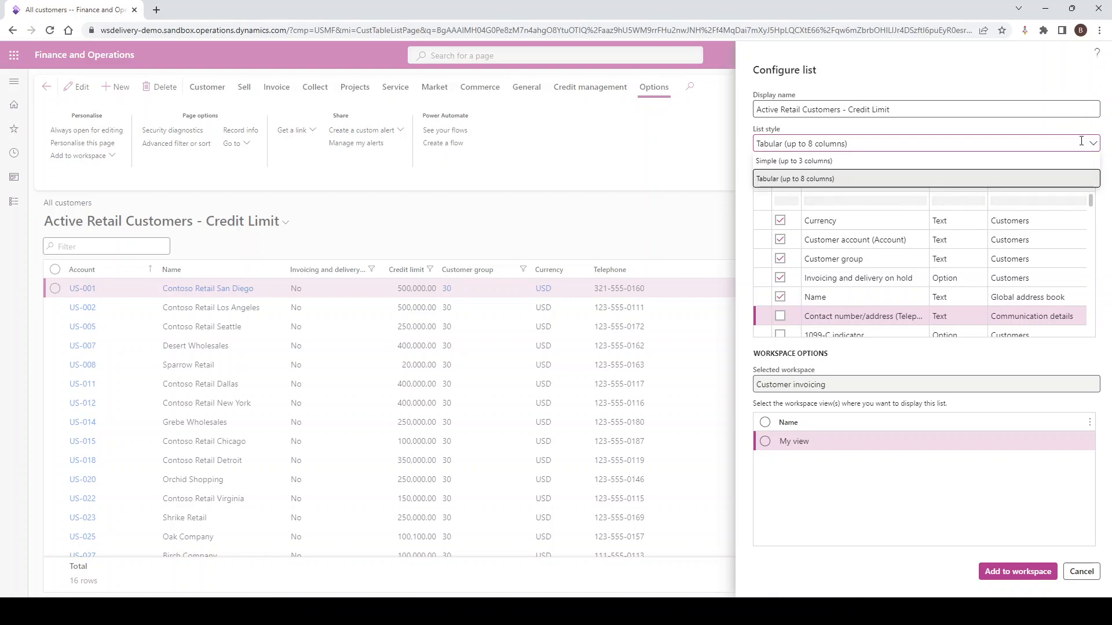
pyautogui.click(1025, 132)
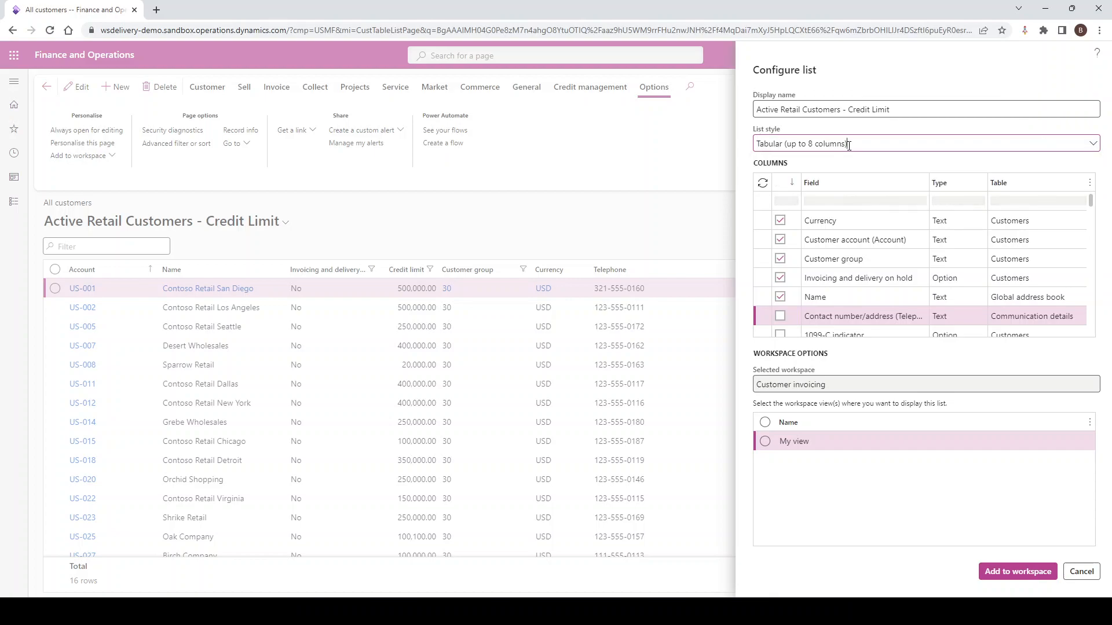
pyautogui.click(1002, 575)
pyautogui.click(765, 442)
pyautogui.click(1014, 573)
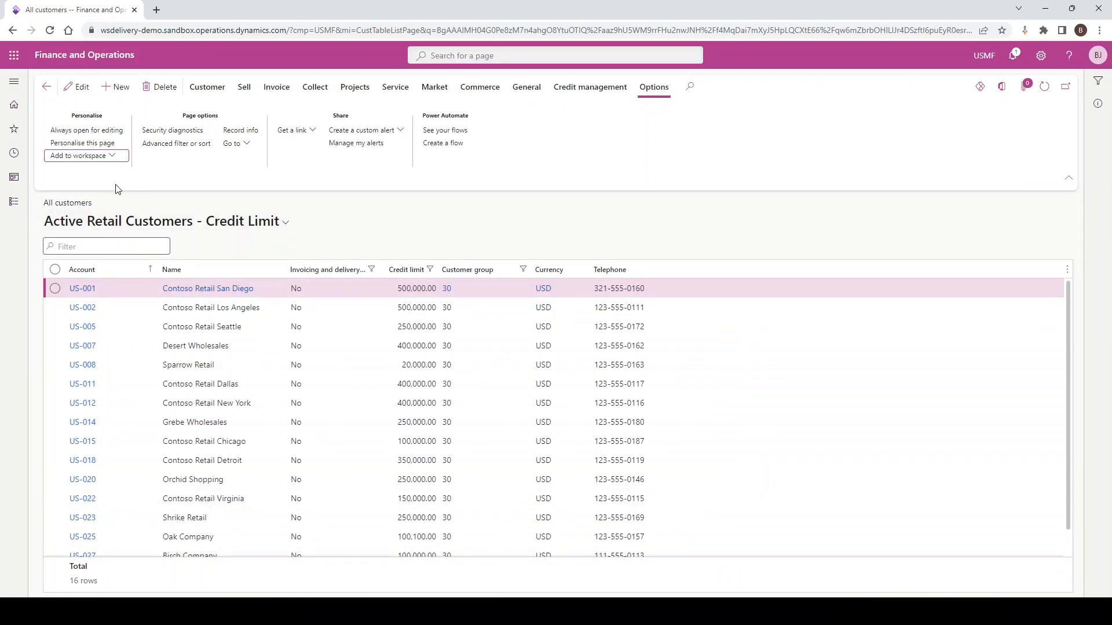
# Step: Start adding the customer list to the Customer invoicing workspace with the Link presentation and open its configuration
pyautogui.click(118, 162)
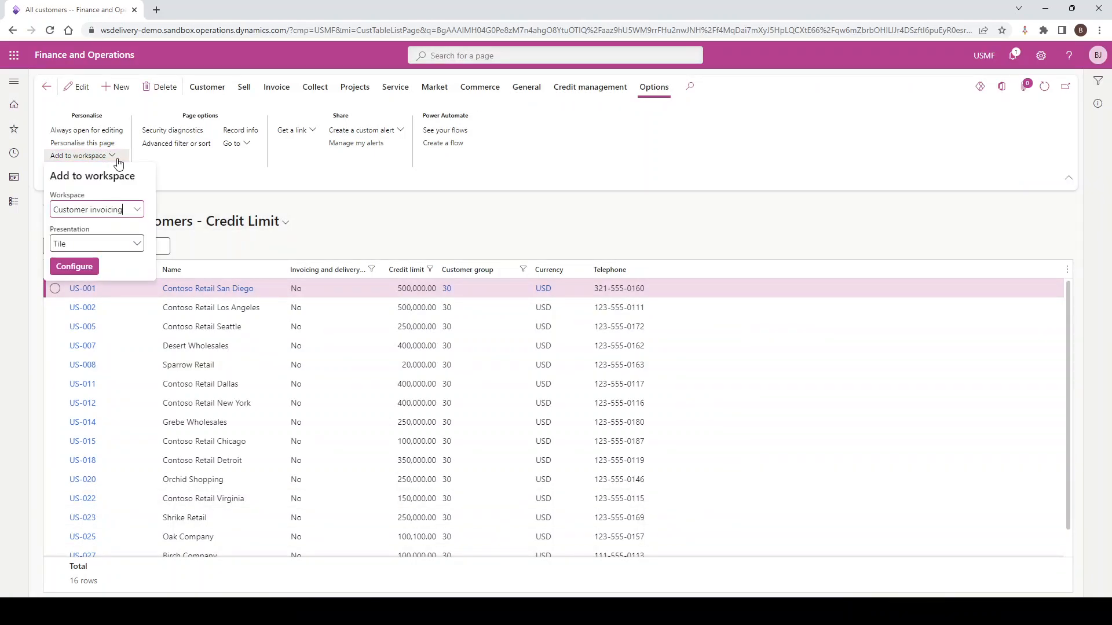
pyautogui.click(135, 246)
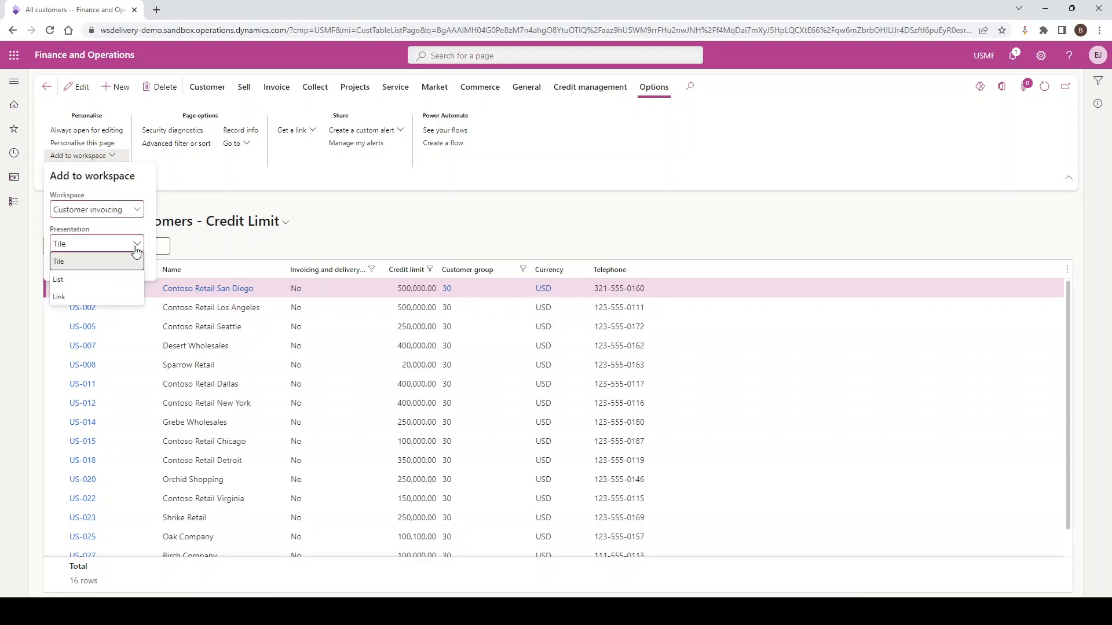
pyautogui.click(91, 298)
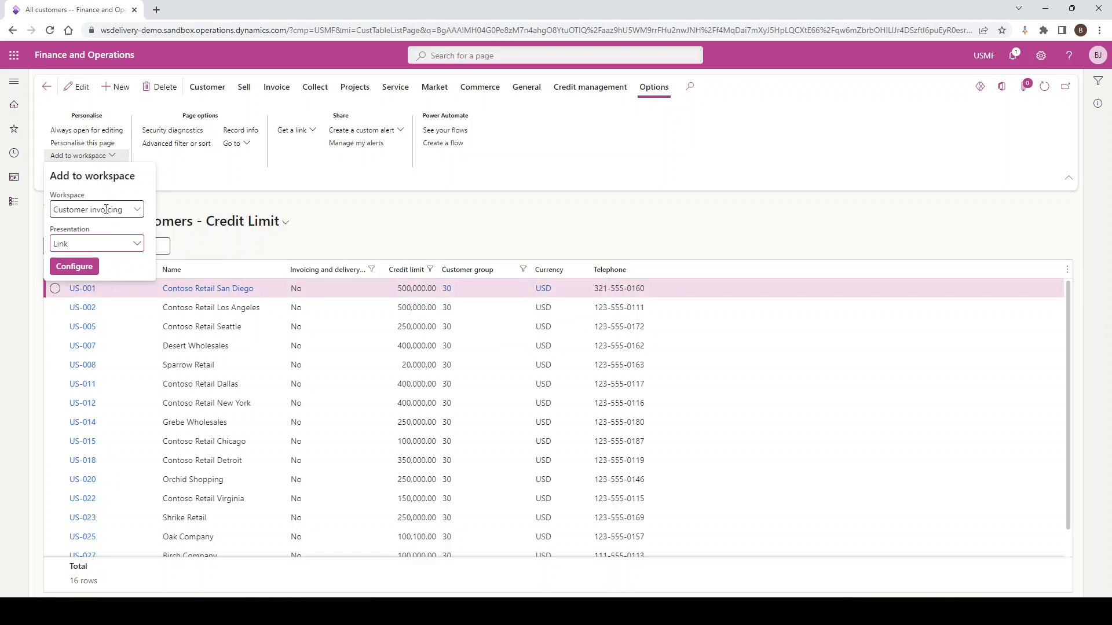
pyautogui.click(86, 270)
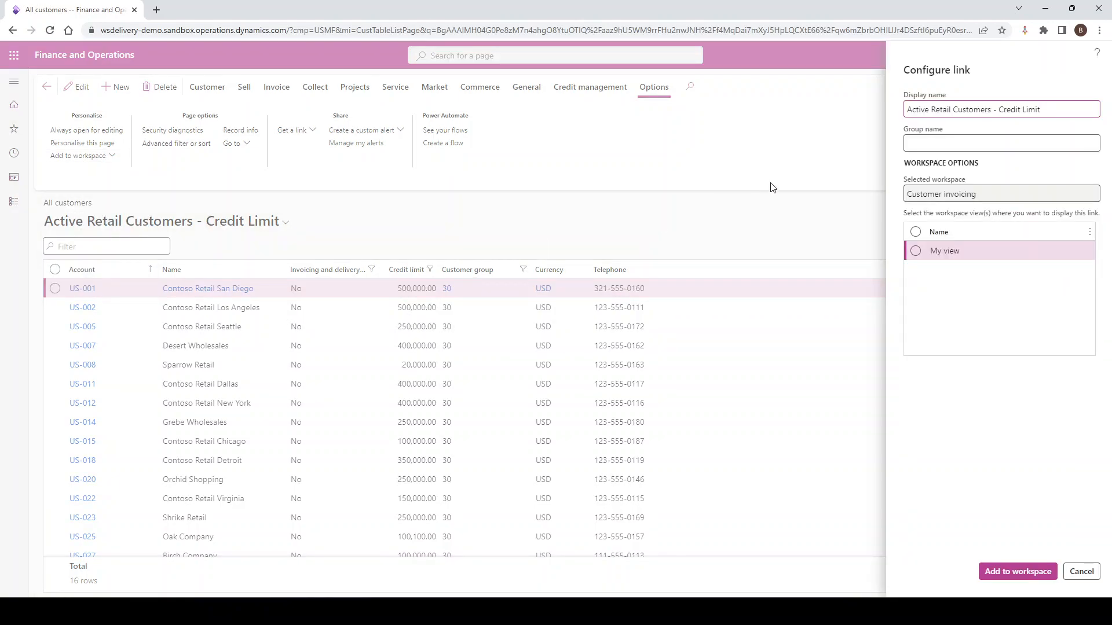
# Step: Set the link's group name to the owner's first name plus "Links to Customer Queries", select My view and add the link to the workspace
pyautogui.click(946, 143)
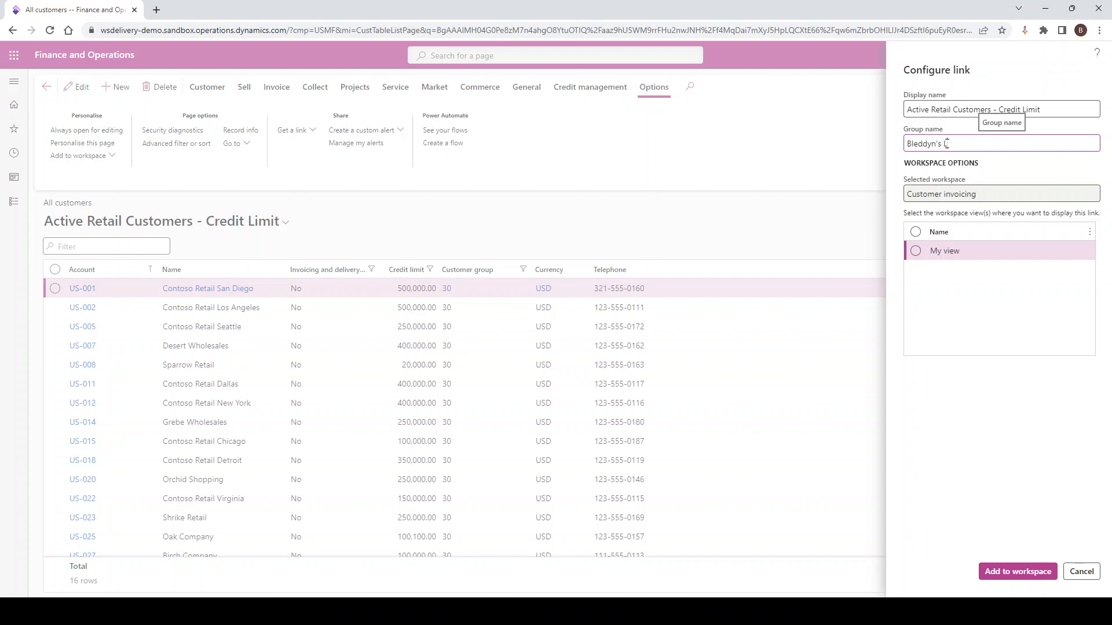
pyautogui.write("Bleddyn's Links to Customer")
pyautogui.hotkey('shift', 'Tab')
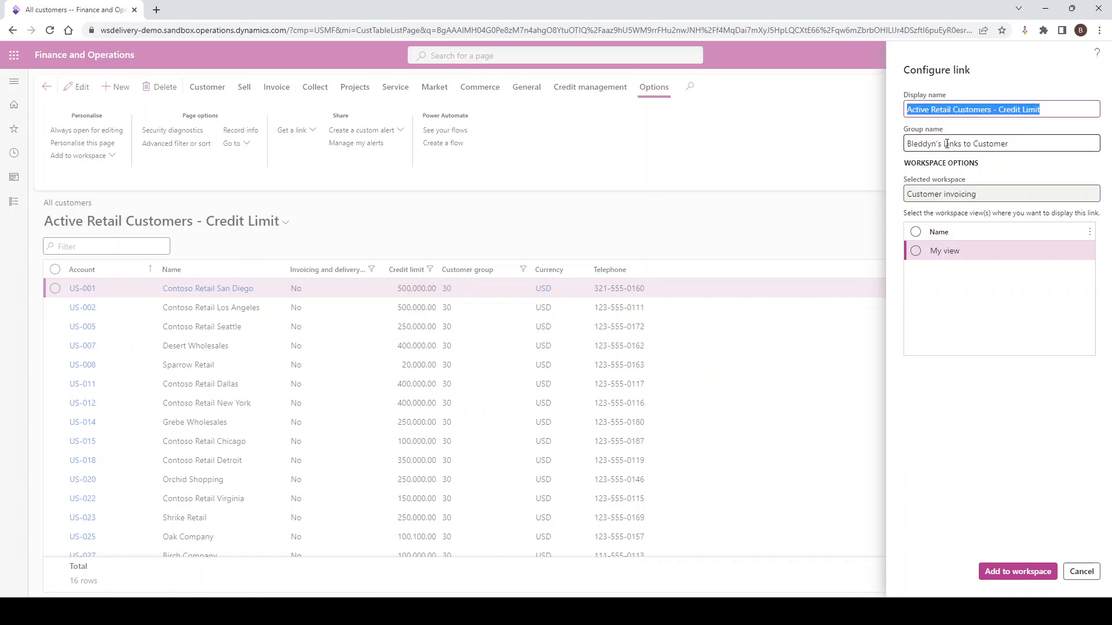
pyautogui.click(1053, 146)
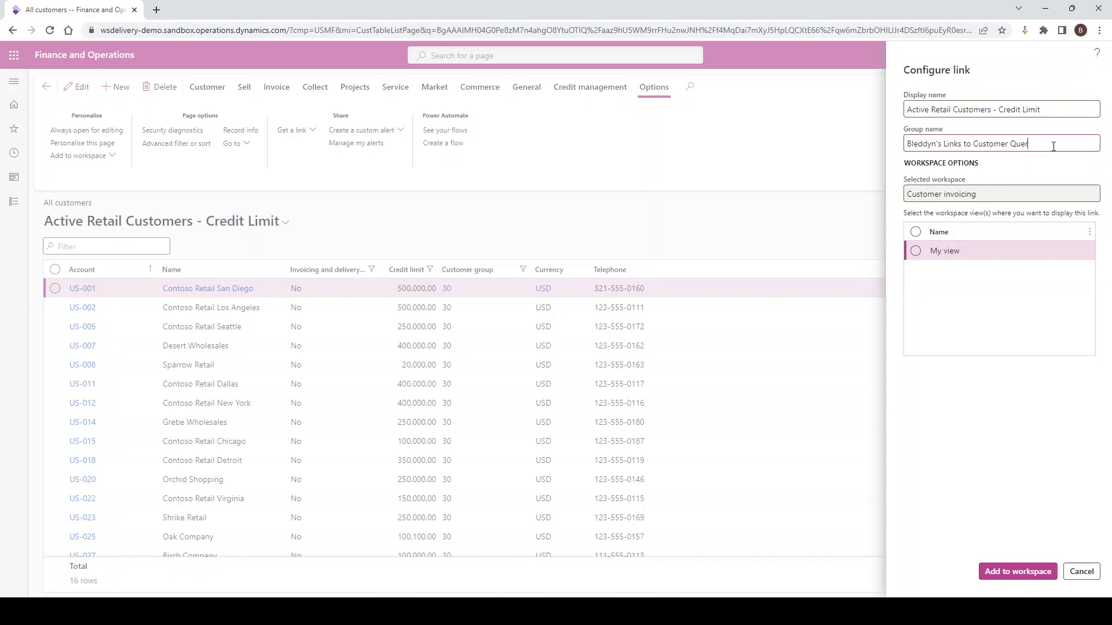
pyautogui.click(915, 251)
pyautogui.click(999, 572)
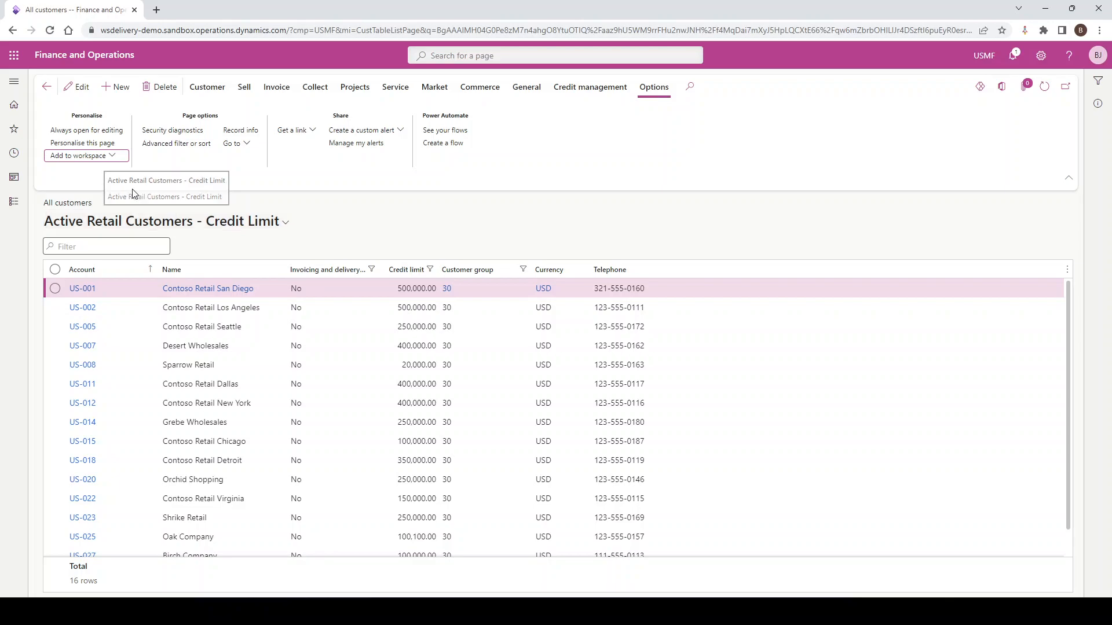
# Step: Go to the Customer invoicing workspace from the dashboard and open the Active Retail Customers - Credit Limit tile
pyautogui.click(79, 63)
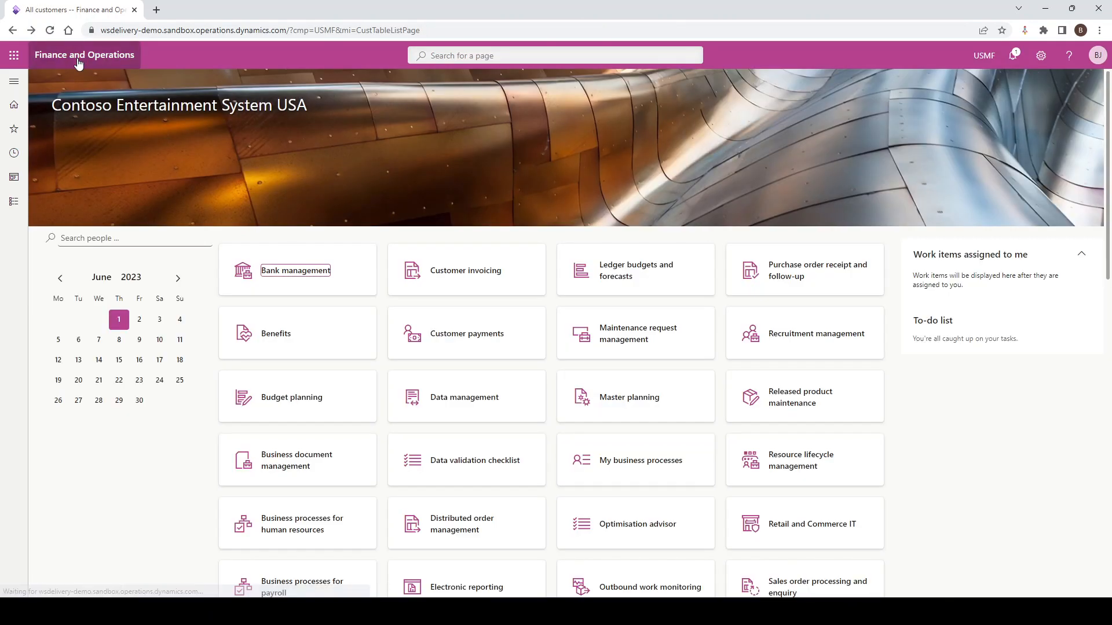
pyautogui.click(463, 274)
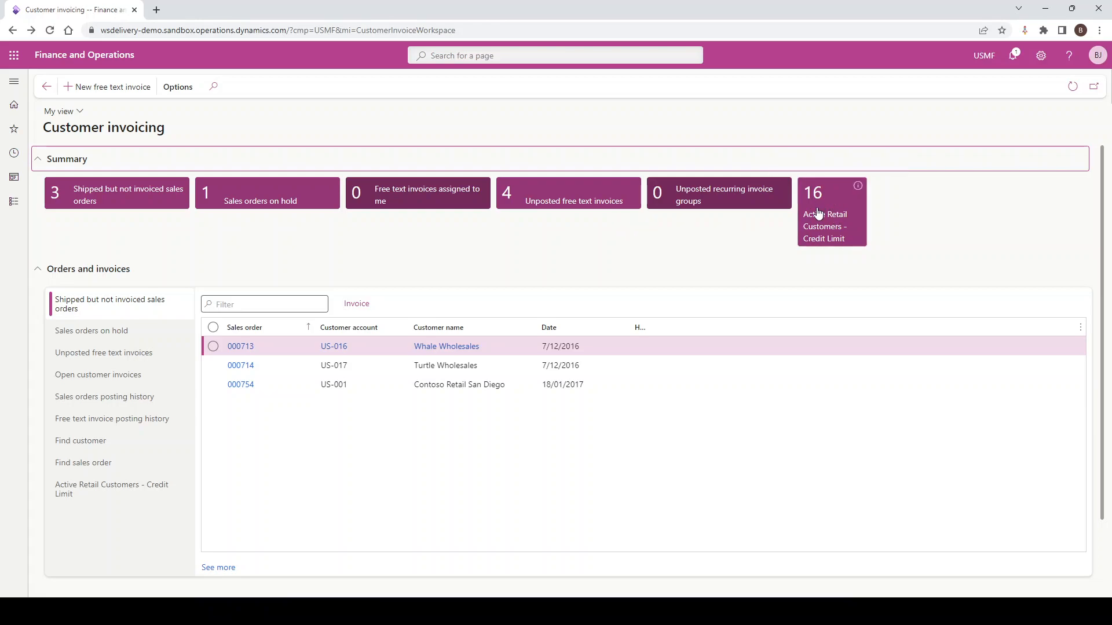
pyautogui.click(826, 198)
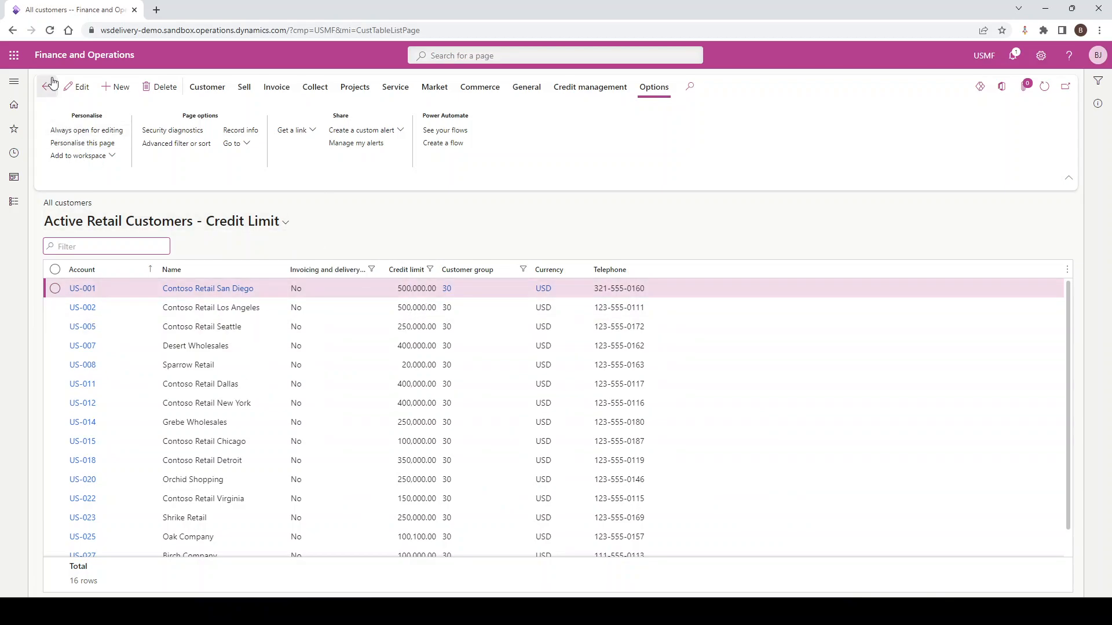
# Step: Return to the Customer invoicing workspace and view the Active Retail Customers - Credit Limit list under Orders and invoices
pyautogui.click(116, 55)
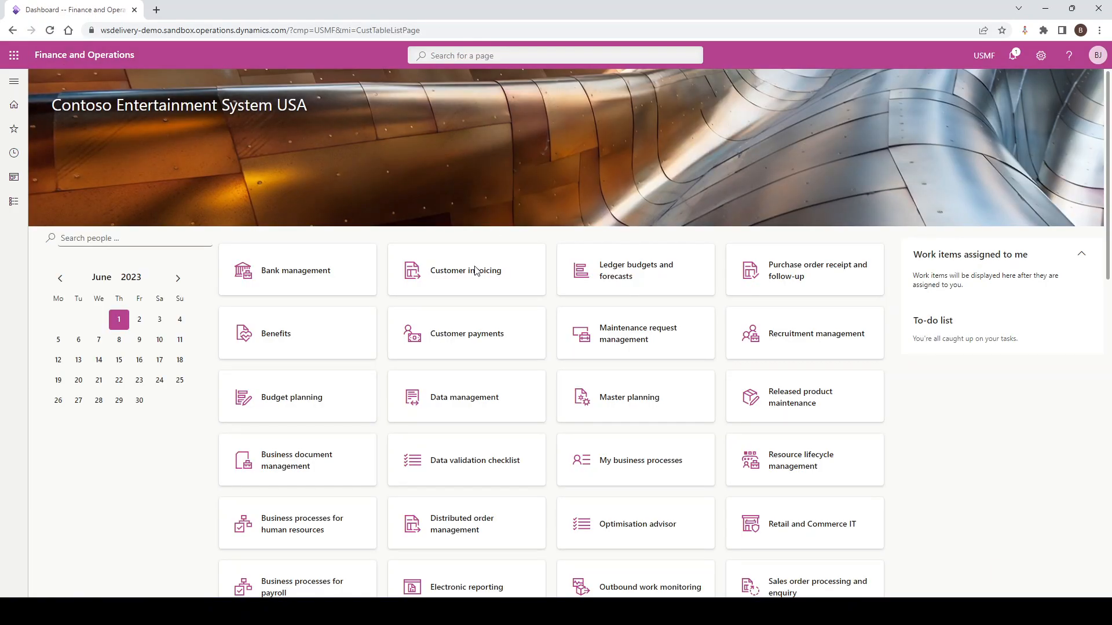
pyautogui.click(476, 273)
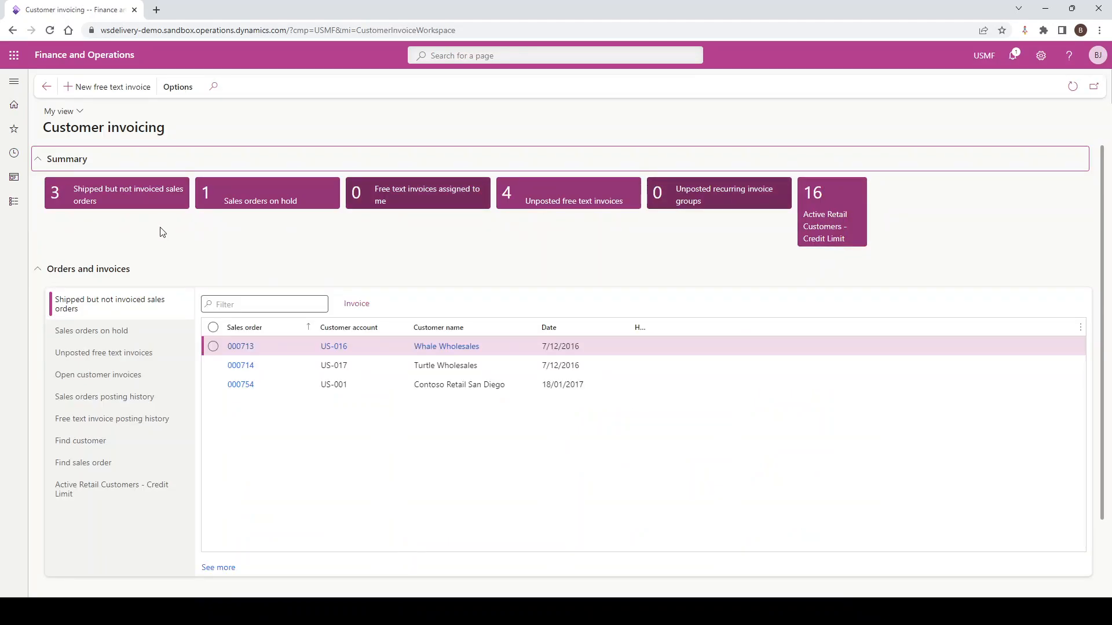
pyautogui.click(105, 490)
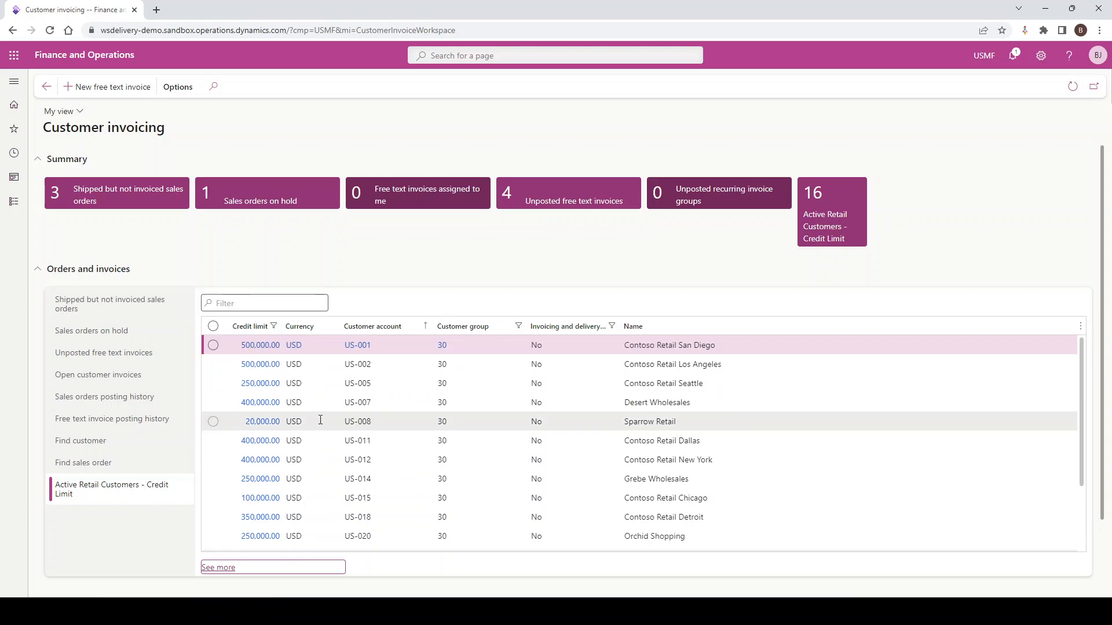
pyautogui.scroll(-2, 228, 417)
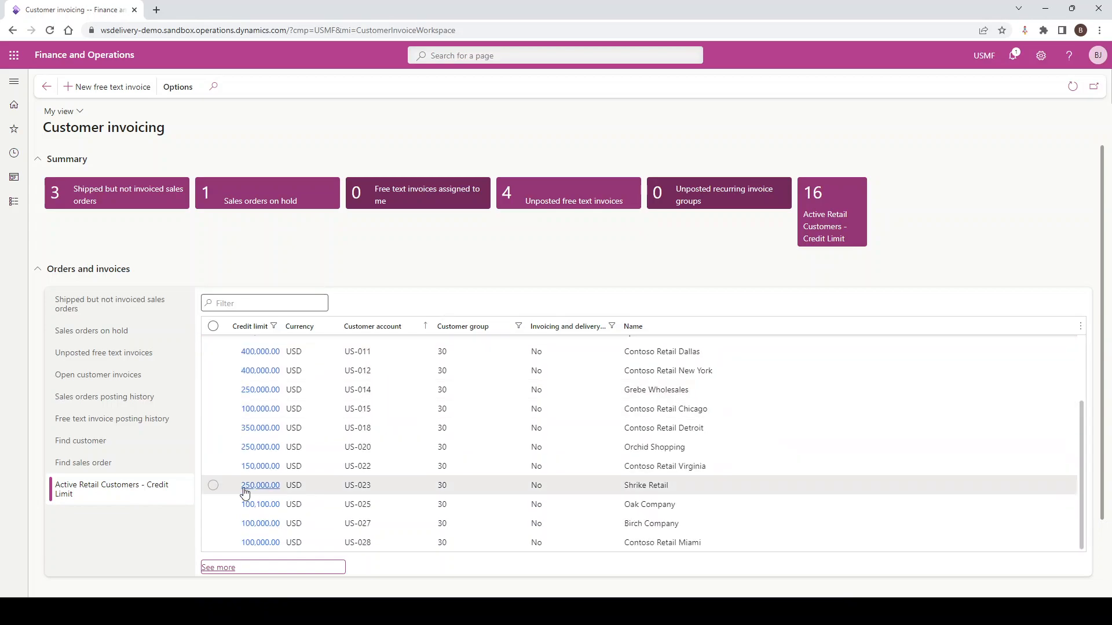
# Step: Find the custom link group in the workspace's Links section and open its Active Retail Customers - Credit Limit link
pyautogui.scroll(-2, 398, 531)
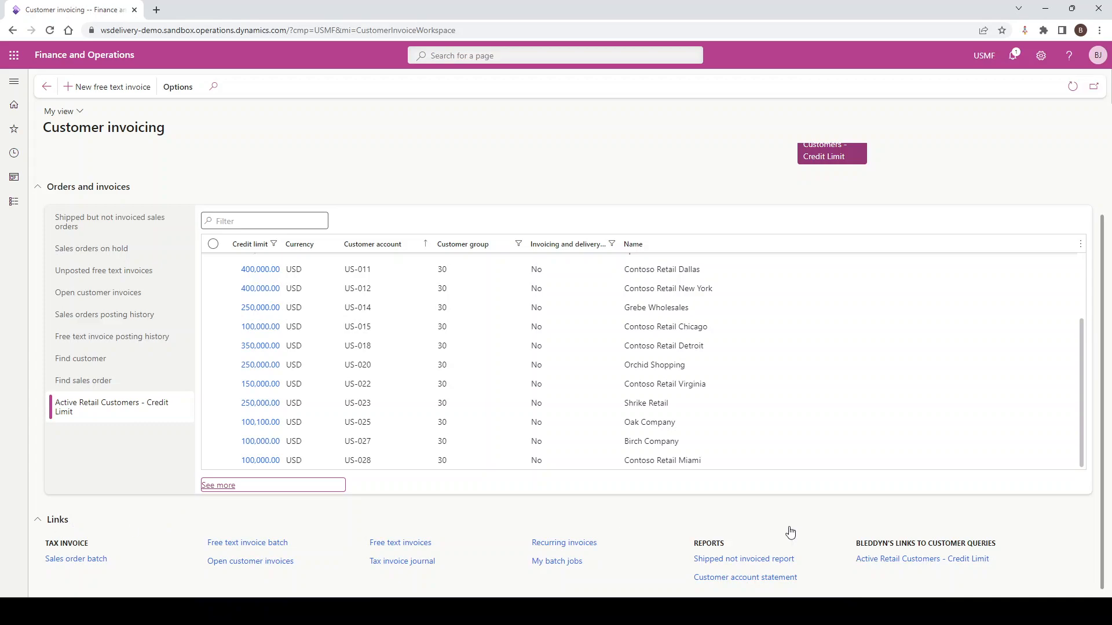
pyautogui.moveTo(862, 545); pyautogui.dragTo(963, 540)
pyautogui.click(979, 531)
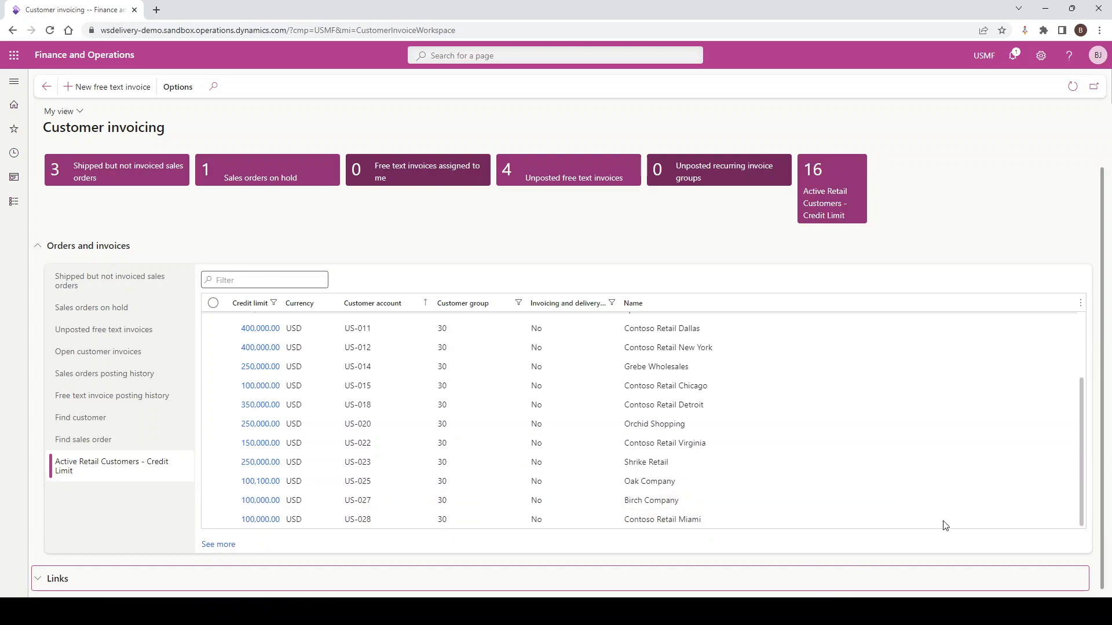
pyautogui.click(965, 560)
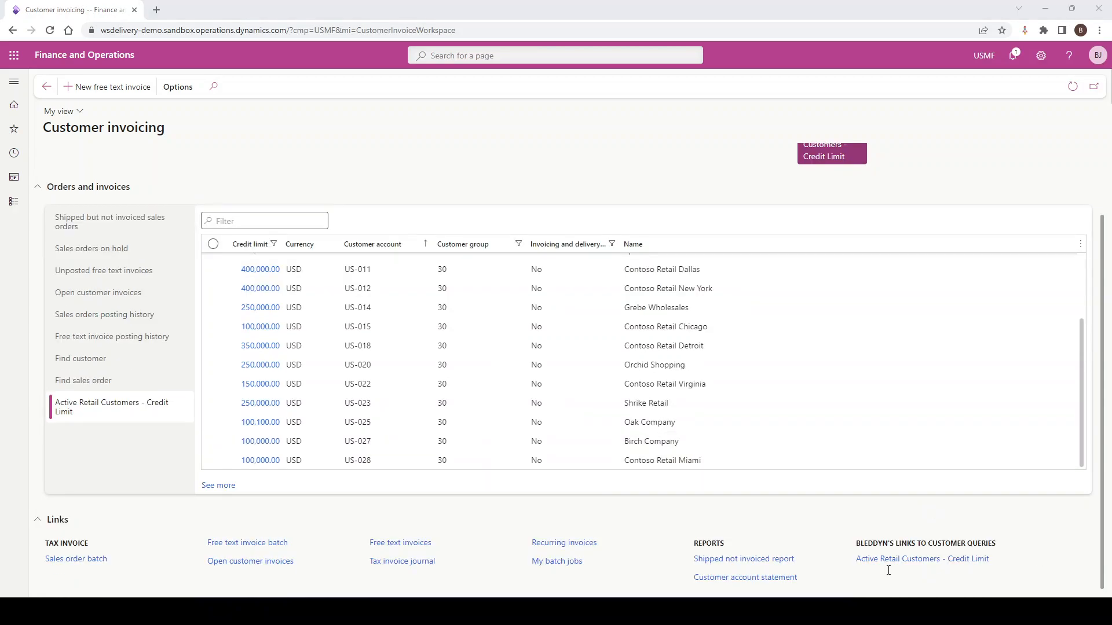
pyautogui.click(907, 561)
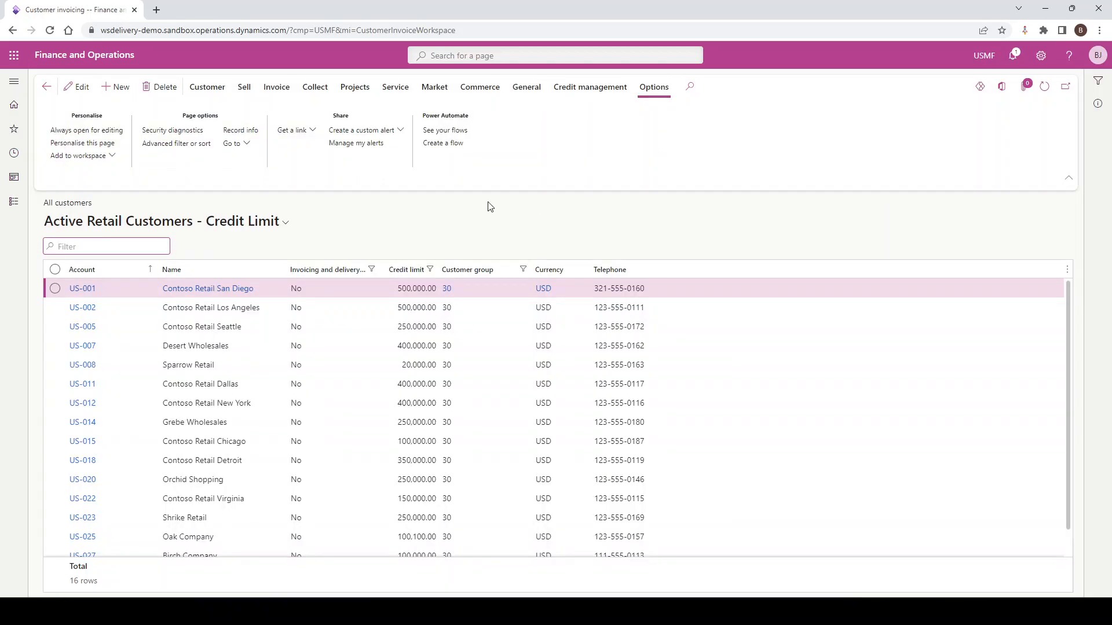
pyautogui.moveTo(454, 287)
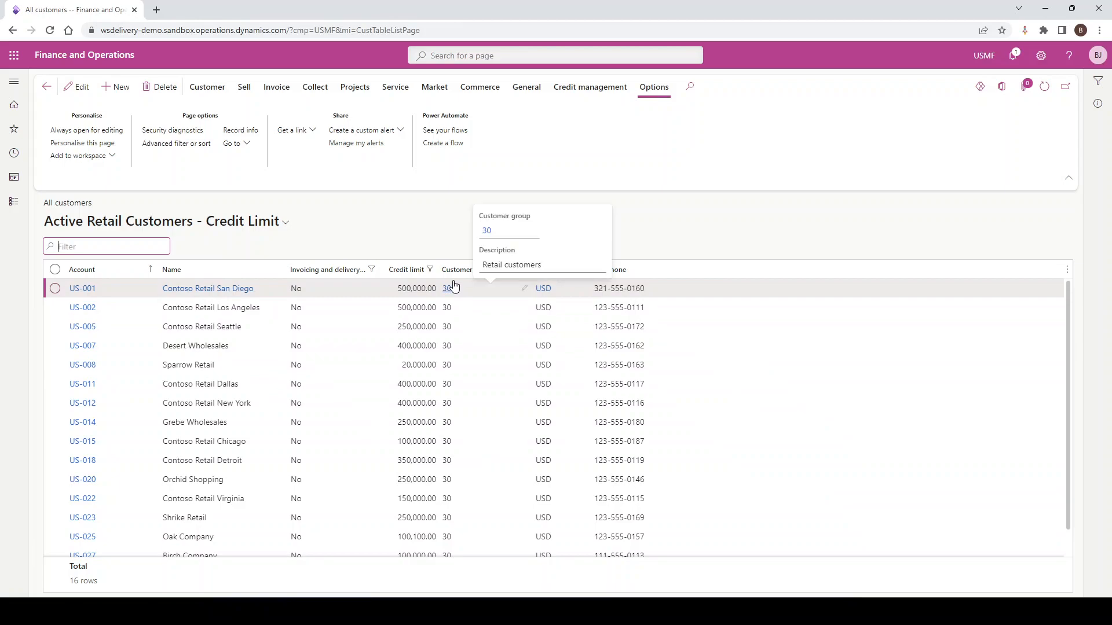
# Step: Return to the Customer invoicing workspace and personalise the Active Retail Customers - Credit Limit tile to size 1 x 2
pyautogui.click(118, 57)
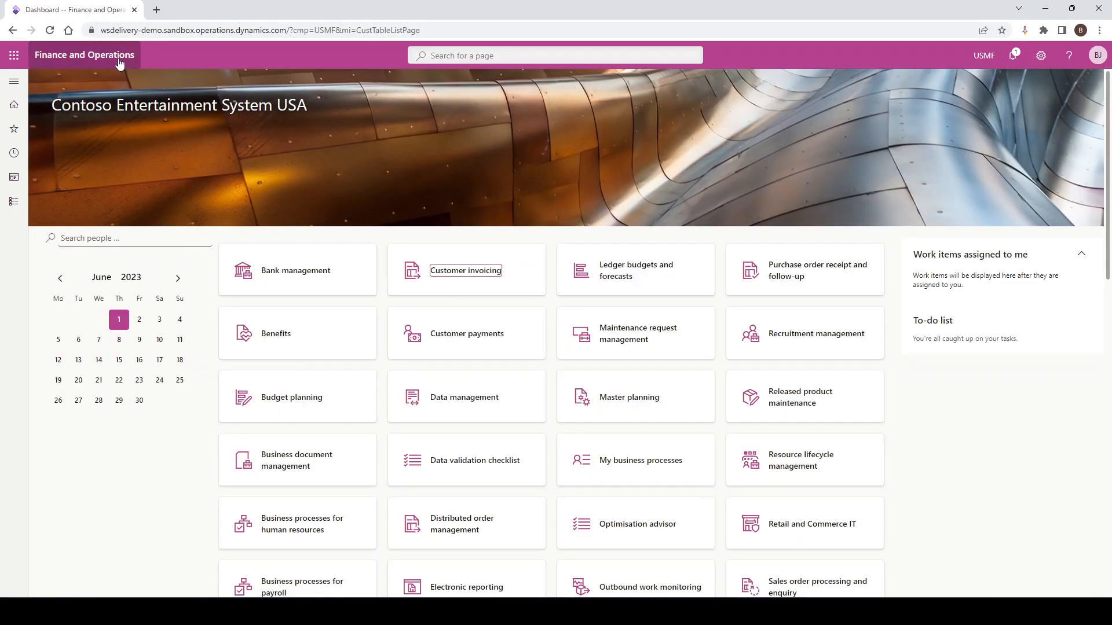
pyautogui.click(438, 278)
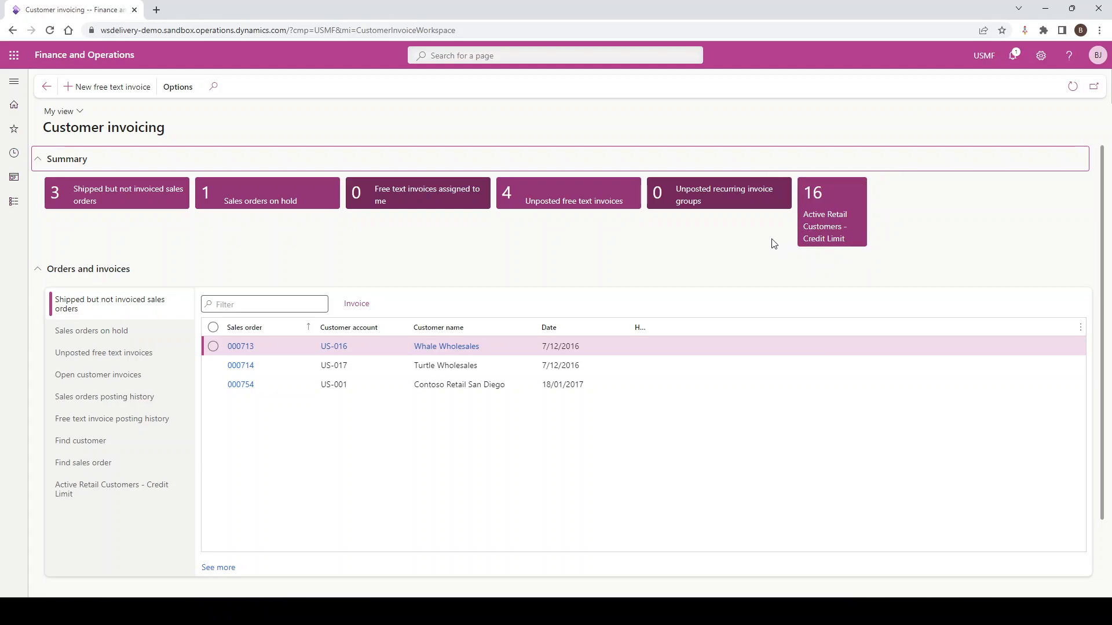
pyautogui.rightClick(840, 202)
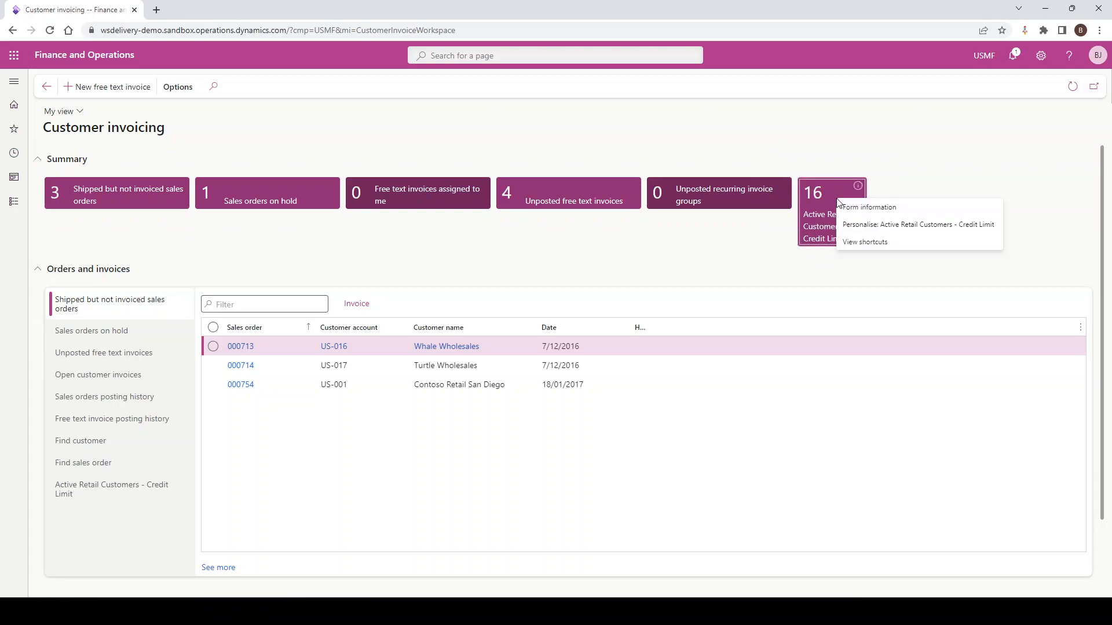
pyautogui.click(900, 227)
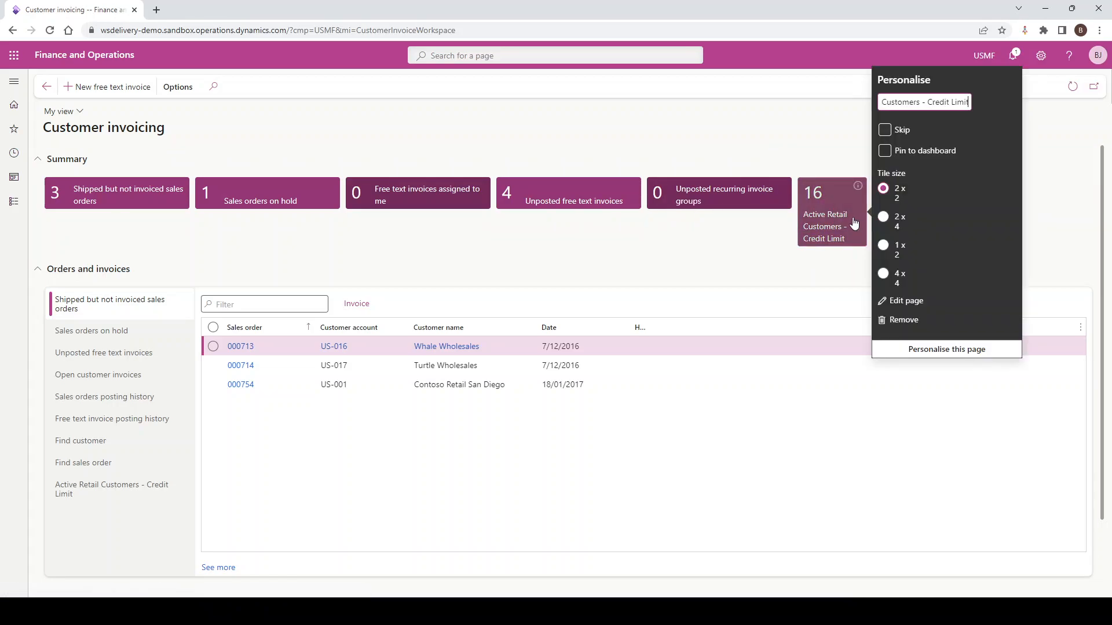
pyautogui.click(884, 245)
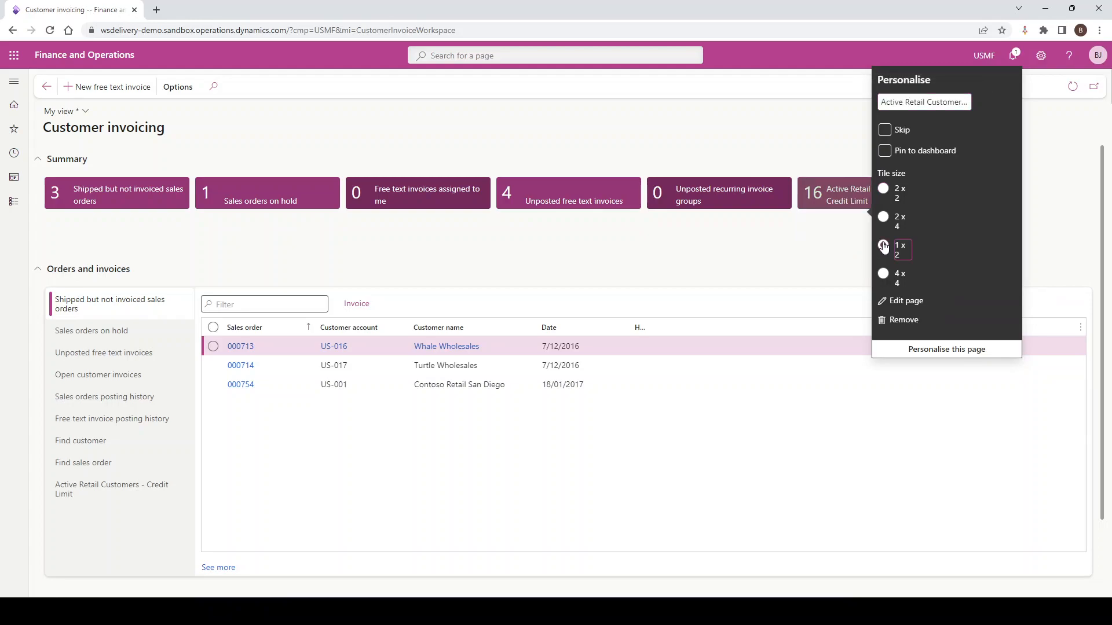
pyautogui.click(824, 242)
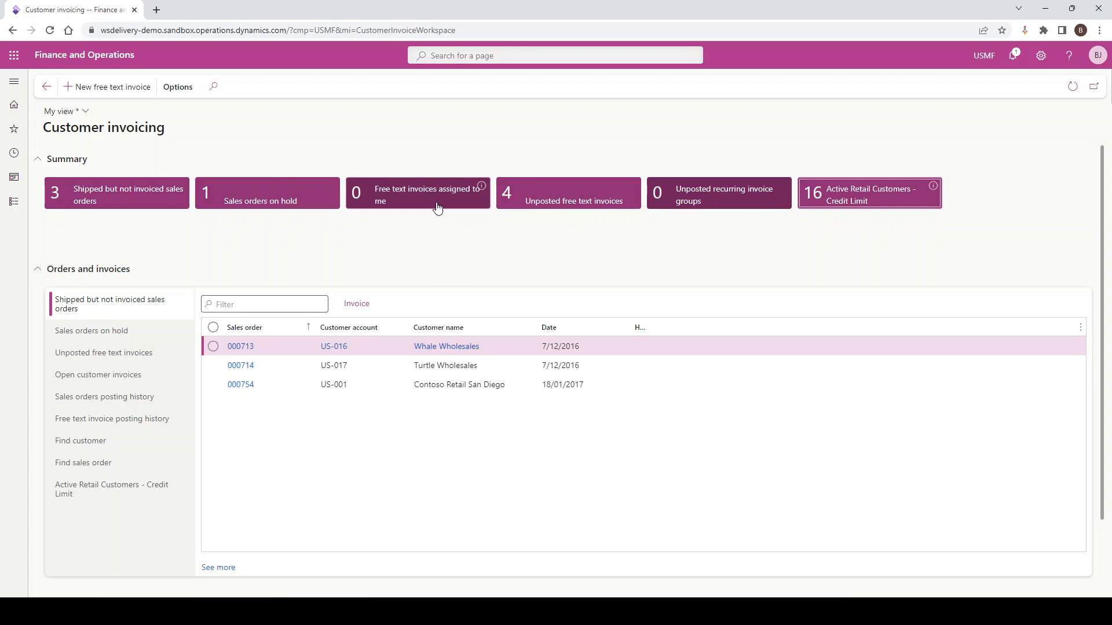
# Step: Pin the Active Retail Customers - Credit Limit tile to the dashboard through its personalisation options
pyautogui.rightClick(862, 209)
pyautogui.moveTo(863, 204)
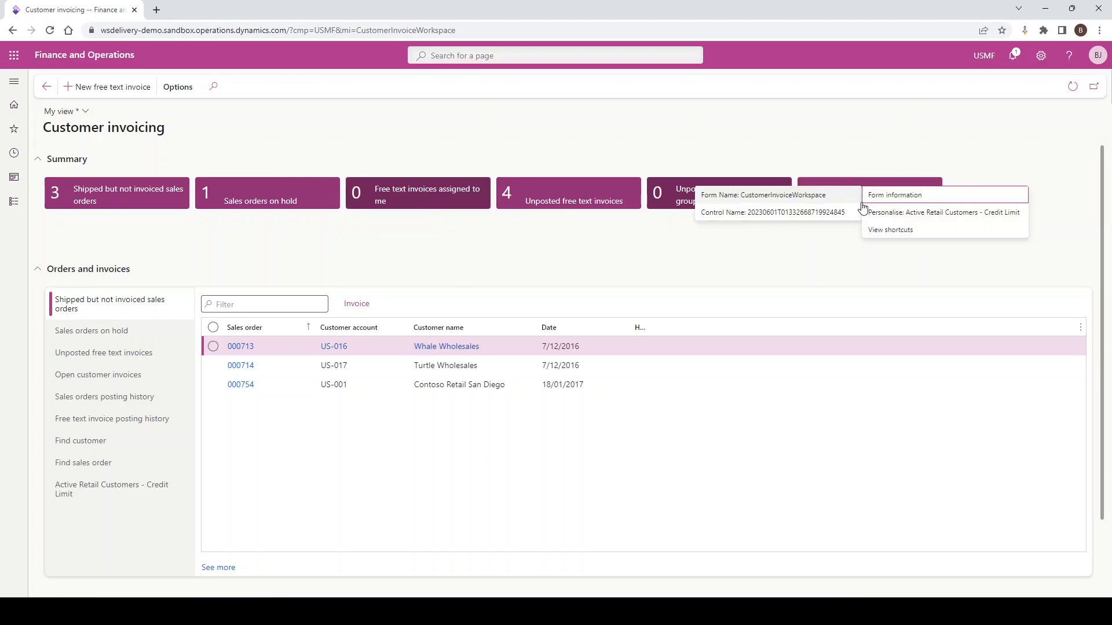
pyautogui.click(898, 213)
pyautogui.click(959, 133)
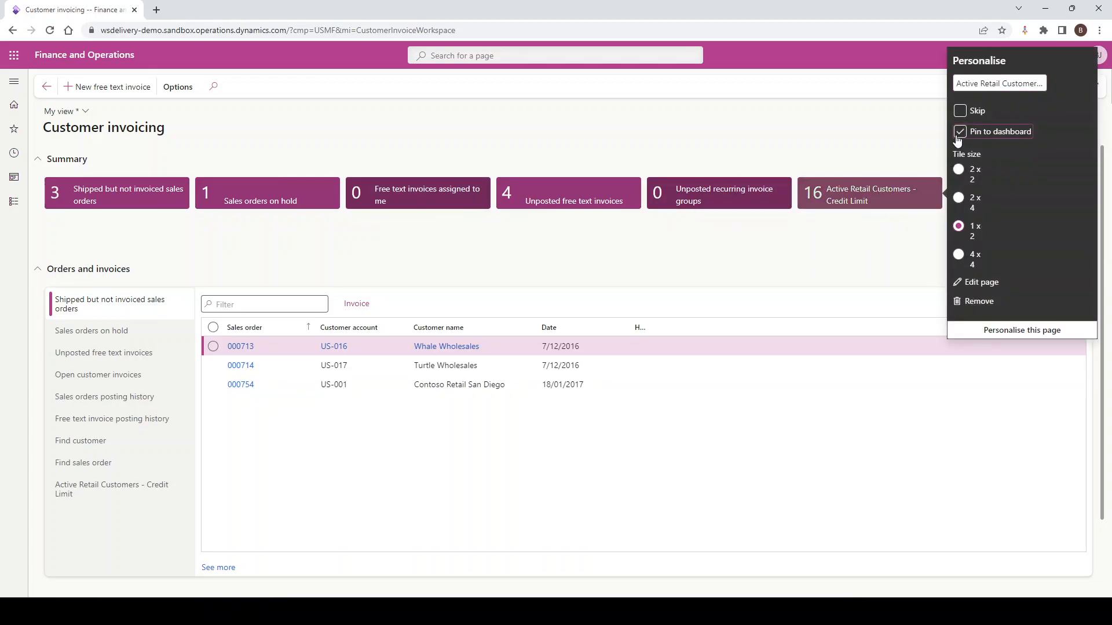
pyautogui.click(815, 273)
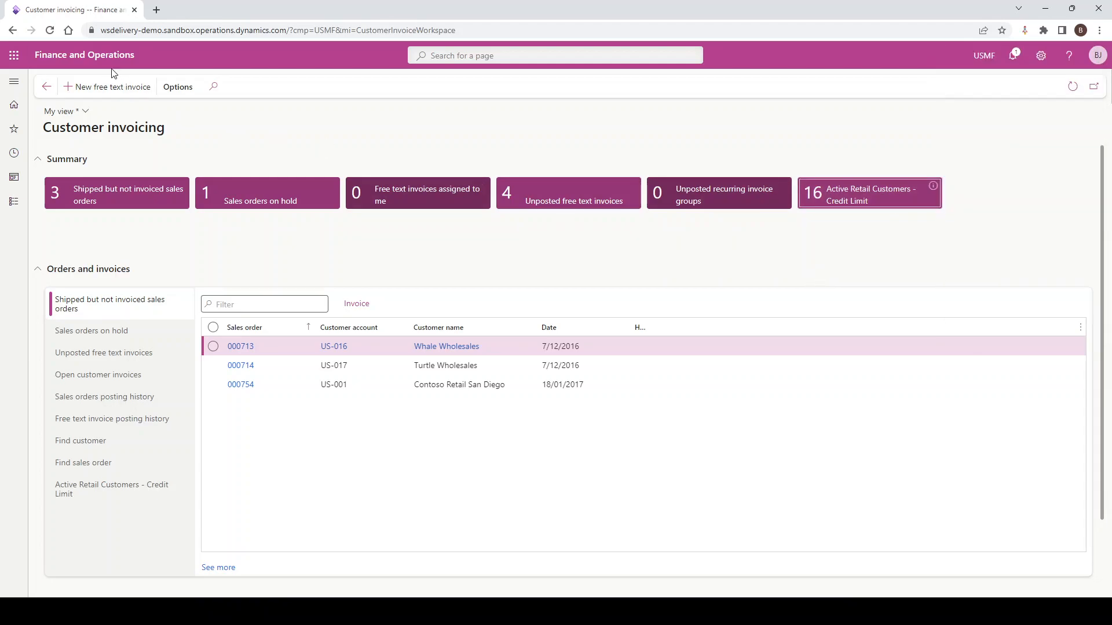
# Step: Go to the dashboard and open the pinned Active Retail Customers - Credit Limit entry under Customer invoicing
pyautogui.click(100, 57)
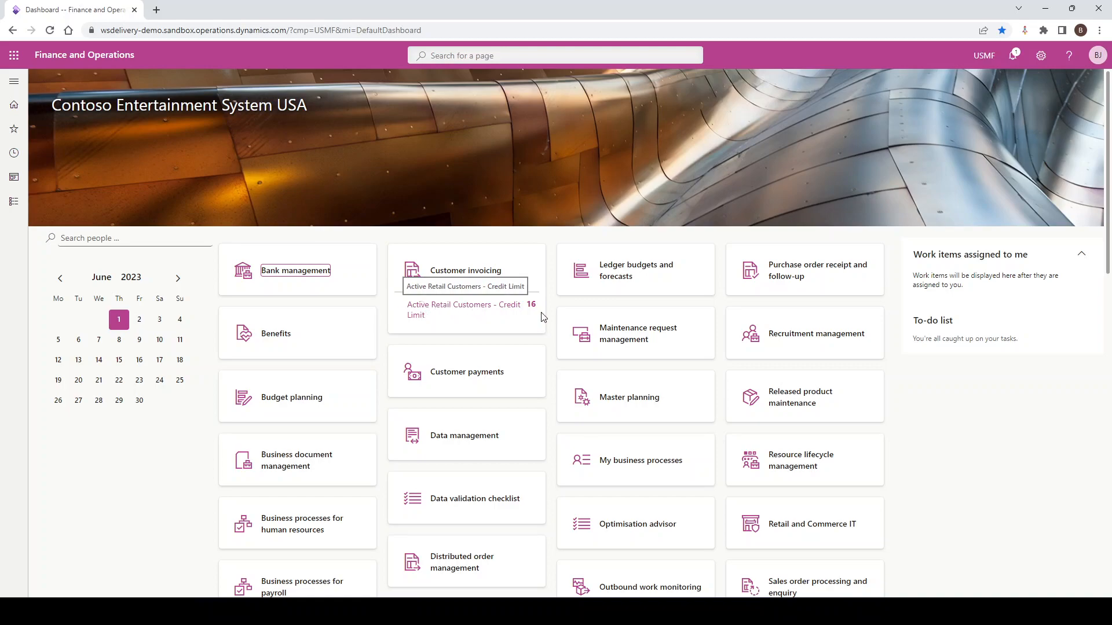
pyautogui.click(449, 313)
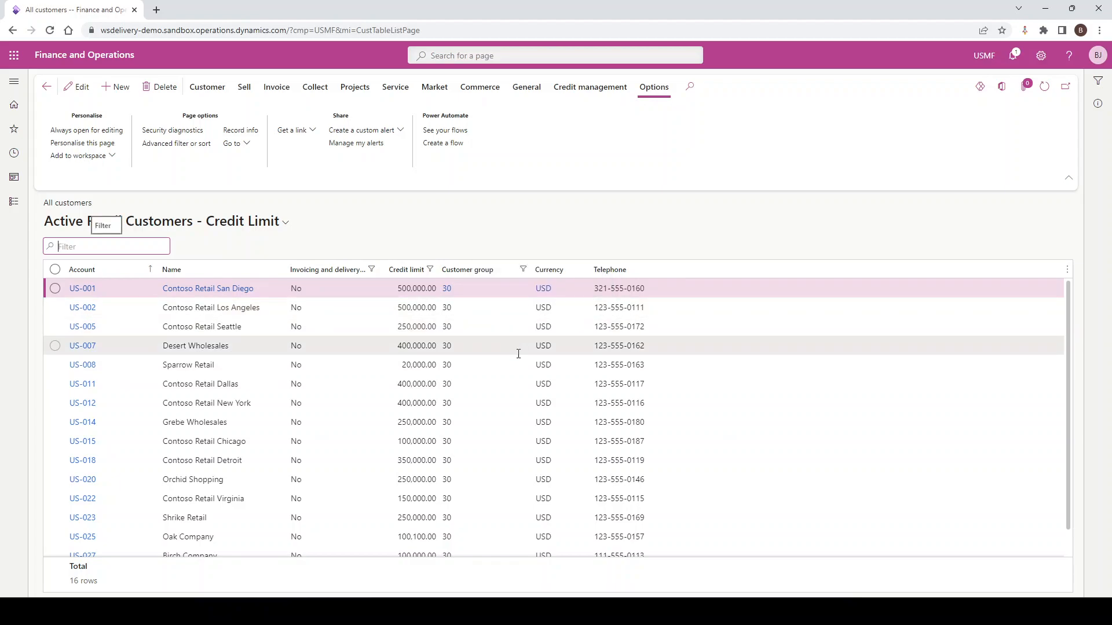
pyautogui.moveTo(518, 353)
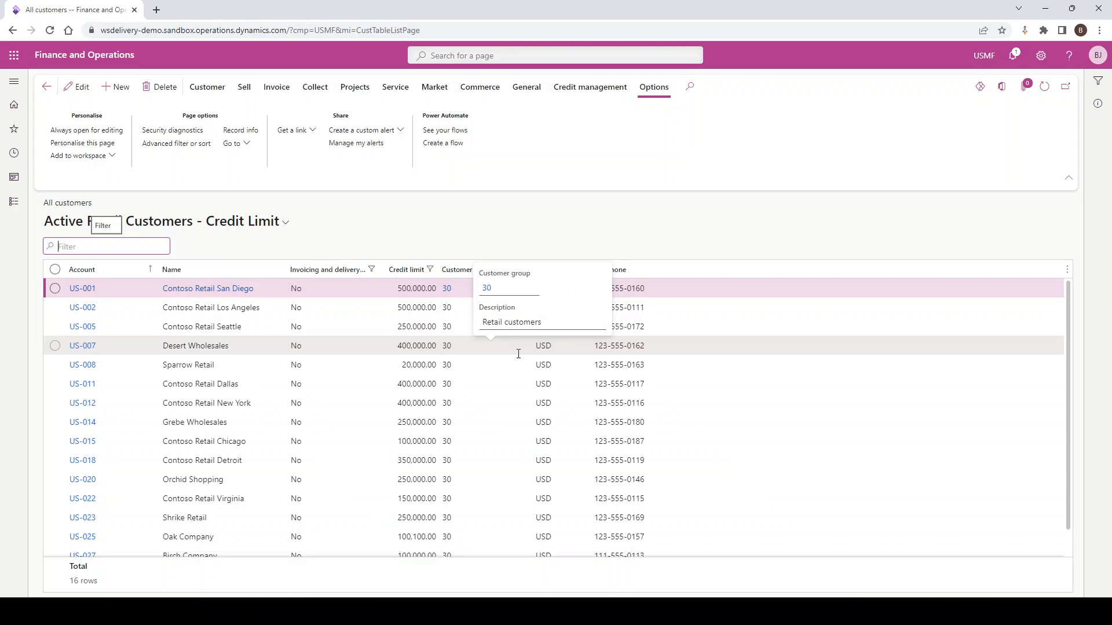